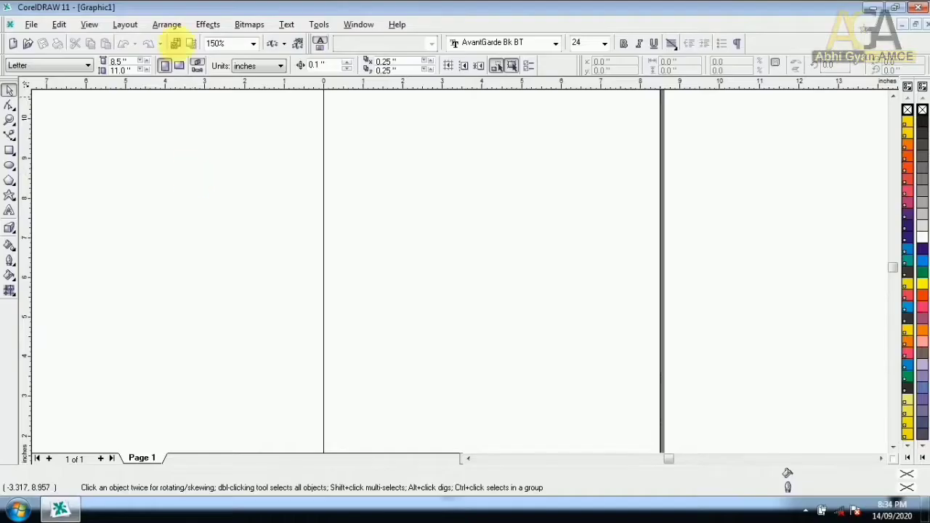
pyautogui.click(164, 23)
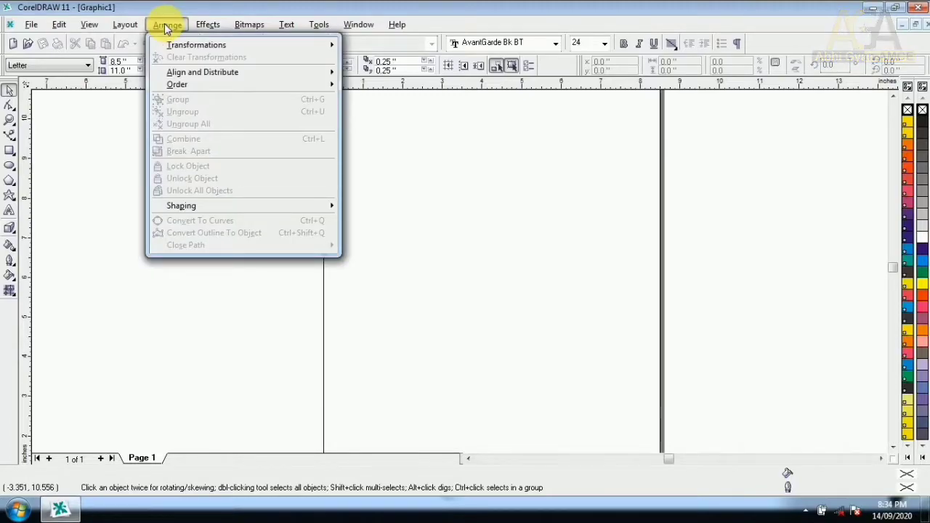
pyautogui.moveTo(183, 51)
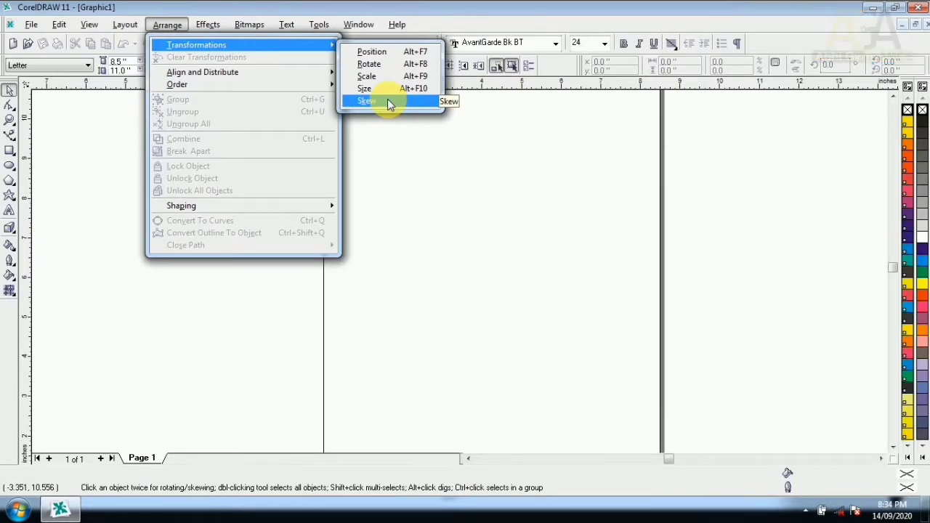
pyautogui.click(444, 189)
# Step: Draw a rectangle about 2.96 by 2.91 inches in the upper part of the page and fill it with blue
pyautogui.click(9, 150)
pyautogui.moveTo(390, 188); pyautogui.dragTo(508, 304)
pyautogui.click(921, 249)
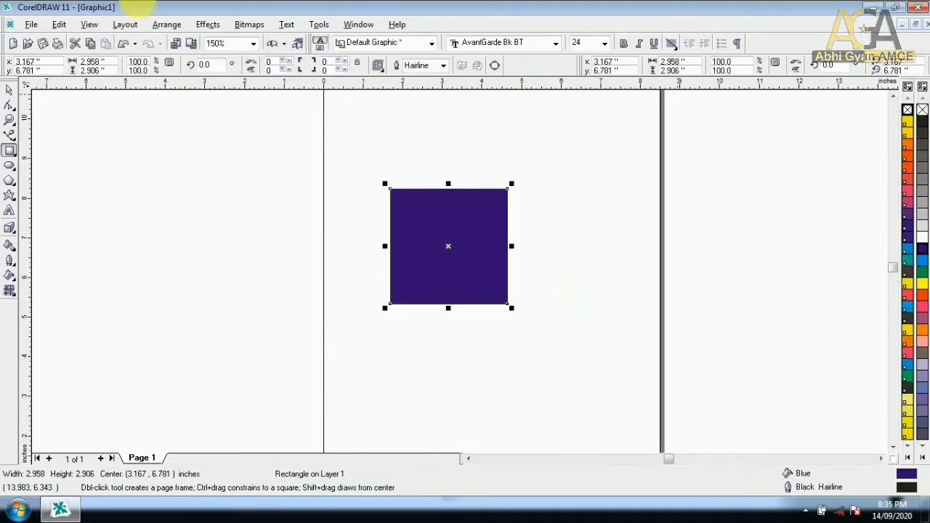
# Step: Open the Position transformation settings for the blue rectangle
pyautogui.click(167, 25)
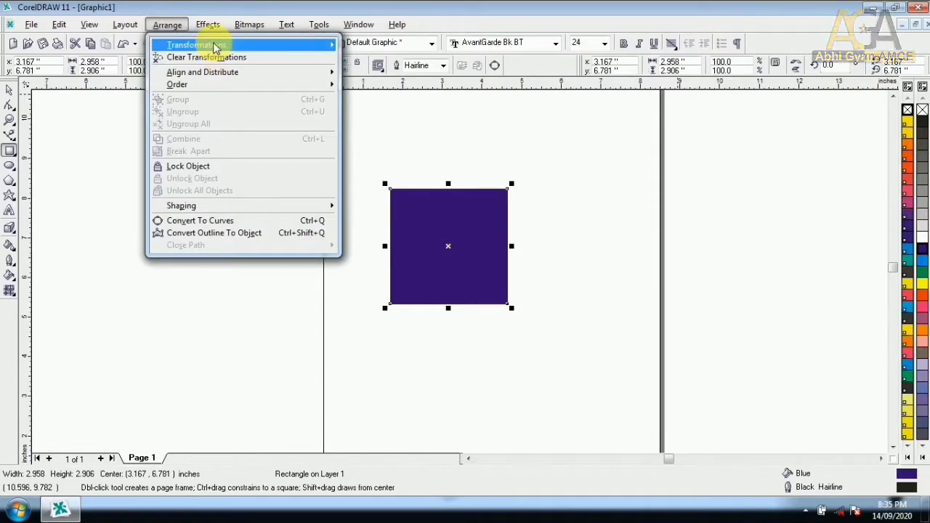
pyautogui.click(391, 54)
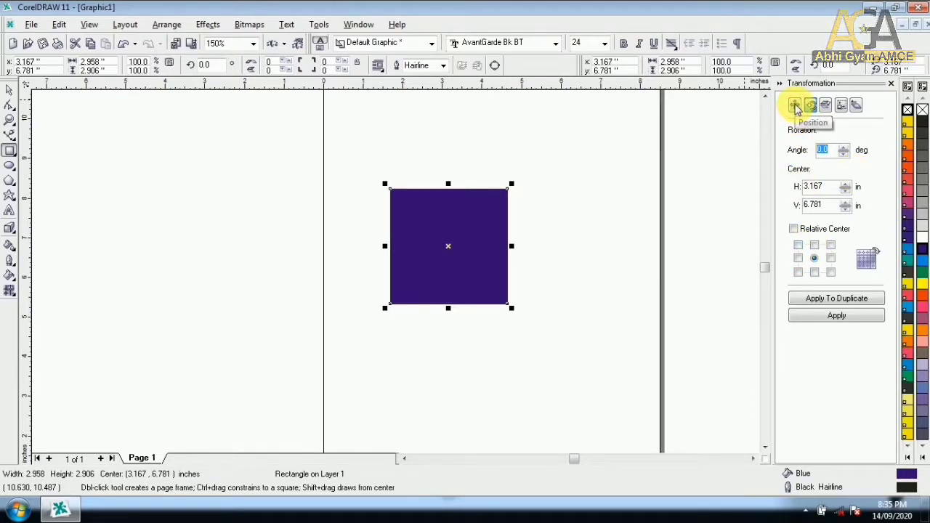
pyautogui.click(795, 107)
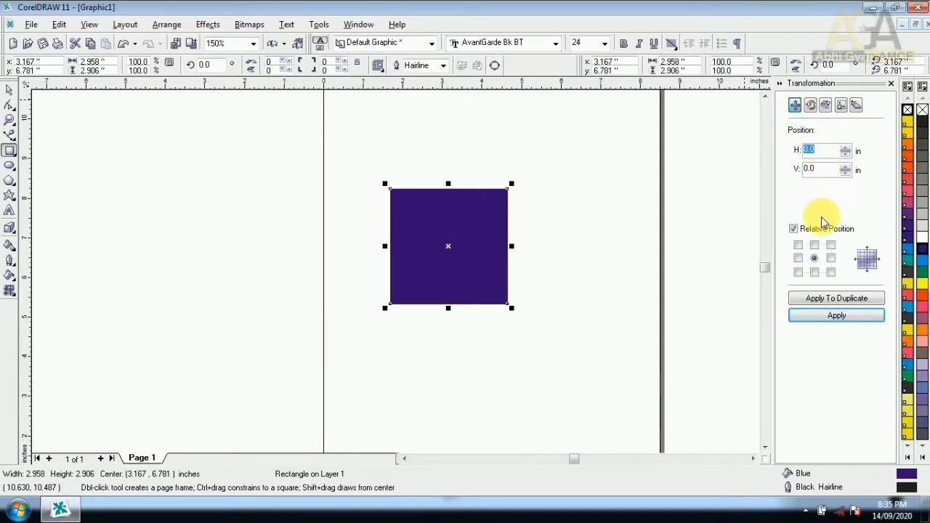
# Step: Try offsetting the rectangle by -2.958 in horizontally and 2.906 in vertically, and duplicate it in place with zero offset
pyautogui.click(798, 247)
pyautogui.click(830, 316)
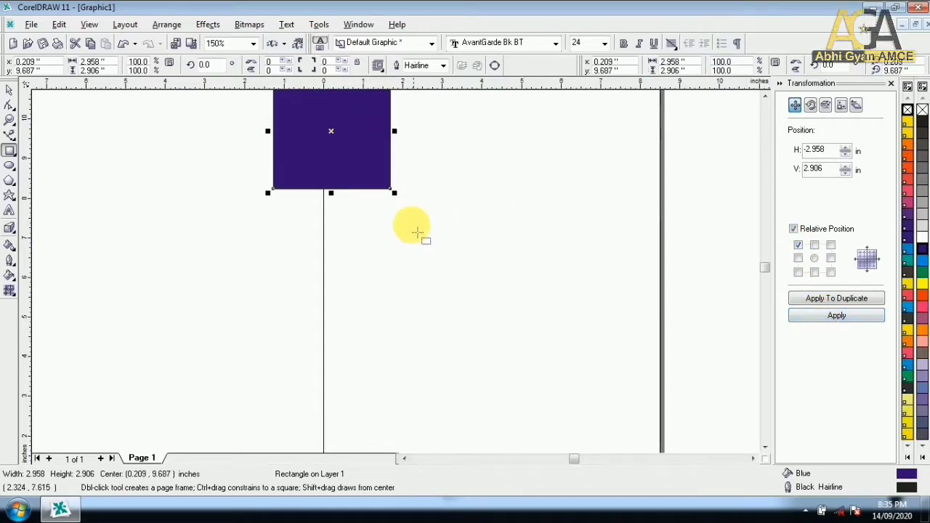
pyautogui.scroll(-1, 419, 234)
pyautogui.click(813, 257)
pyautogui.click(836, 317)
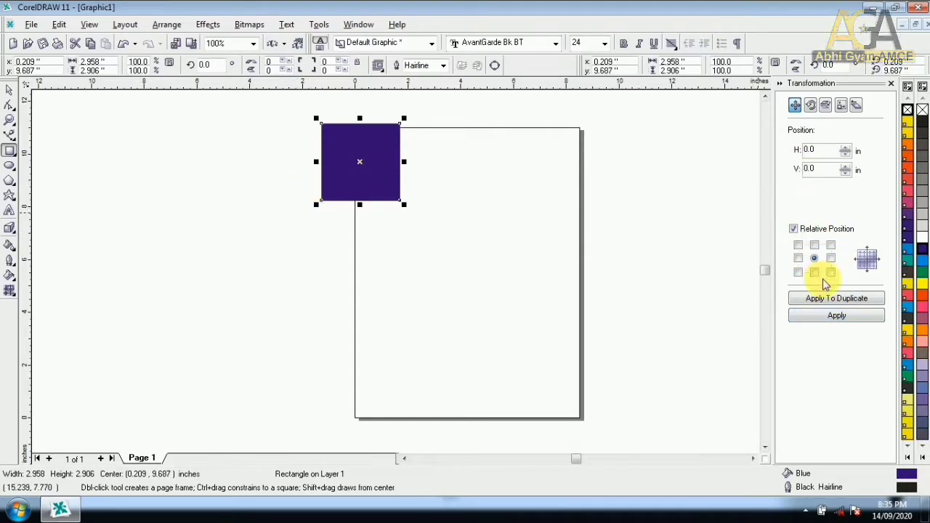
pyautogui.click(839, 301)
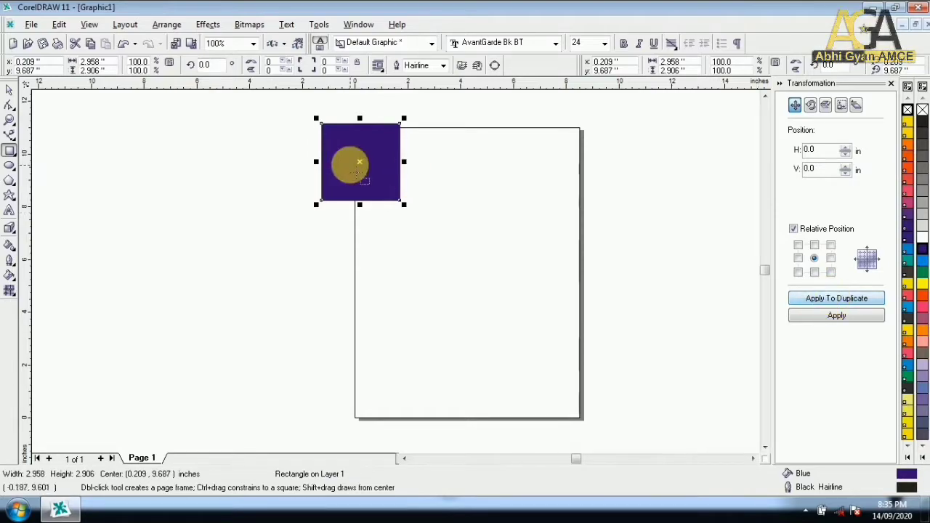
# Step: Undo the duplicate and the position offset, and center the rectangle on the page
pyautogui.hotkey('ctrl', 'z')
pyautogui.hotkey('ctrl', 'z')
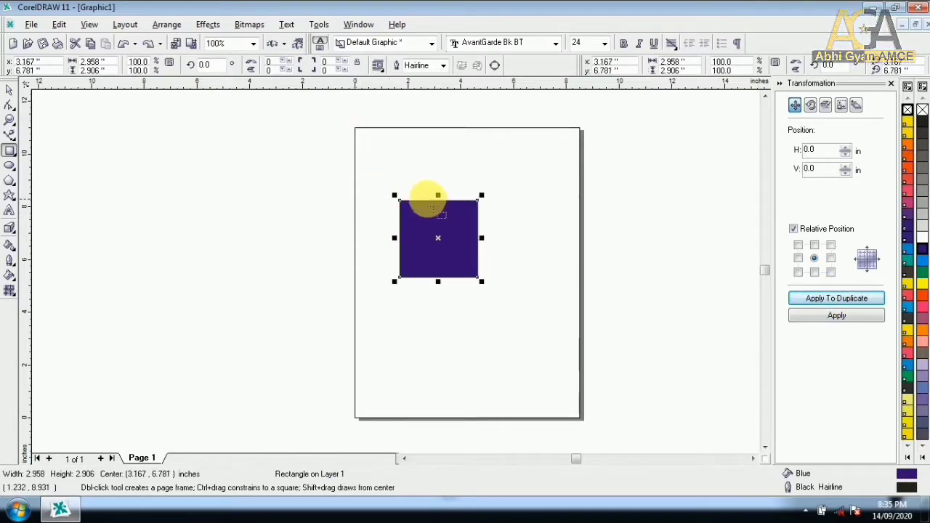
pyautogui.click(11, 88)
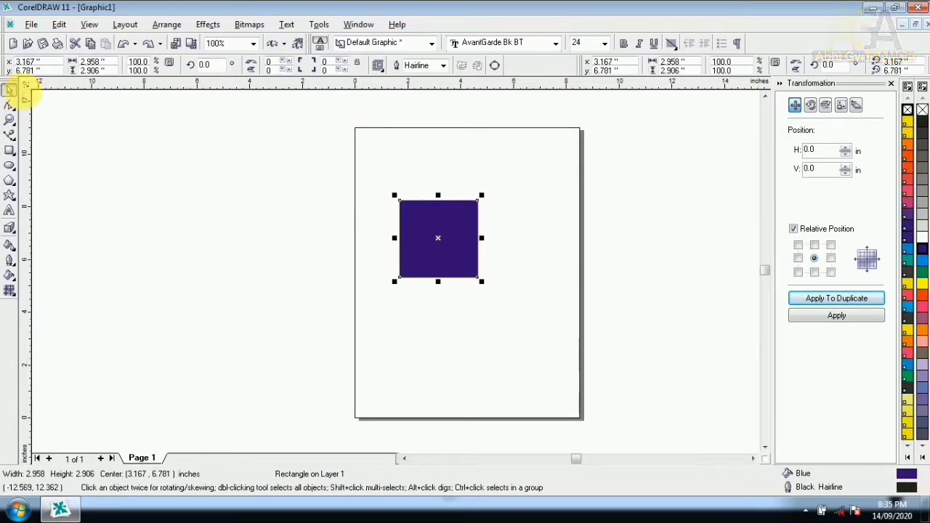
pyautogui.hotkey('ctrl', 'z')
# Step: Shift the rectangle left by its own width, and diagonally by 2.958 in horizontally and -2.906 in vertically, using relative positions
pyautogui.click(797, 245)
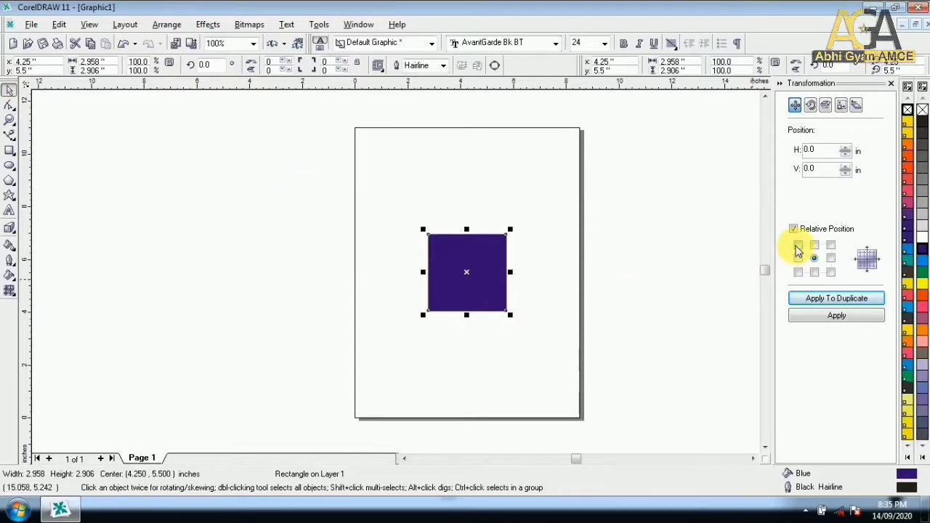
pyautogui.click(832, 317)
pyautogui.click(814, 272)
pyautogui.click(832, 318)
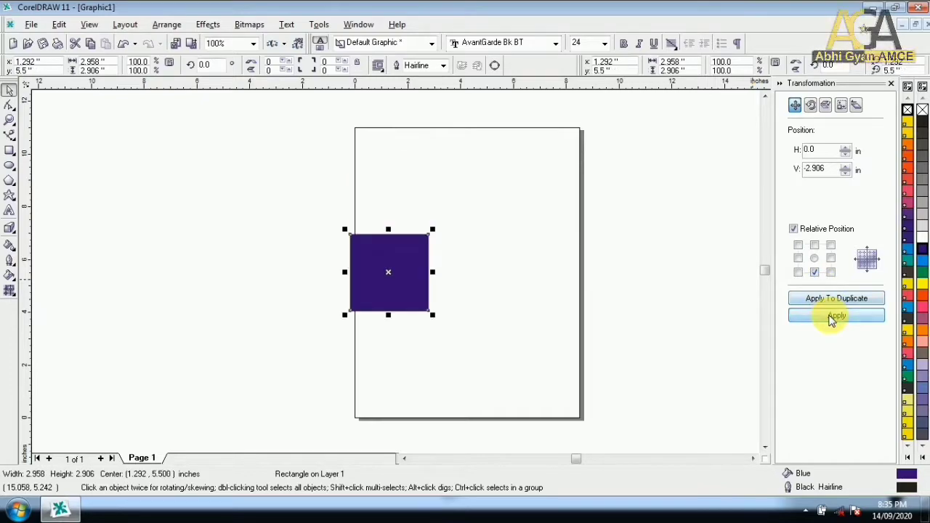
pyautogui.click(830, 271)
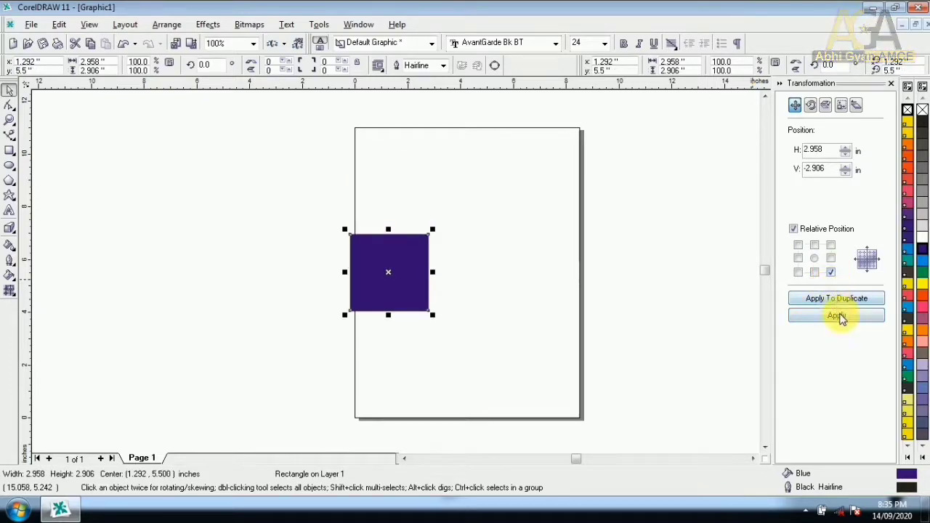
pyautogui.click(840, 318)
# Step: Shift the rectangle 2.958 in to the right, and diagonally by 2.958 in horizontally and 2.906 in vertically
pyautogui.click(830, 259)
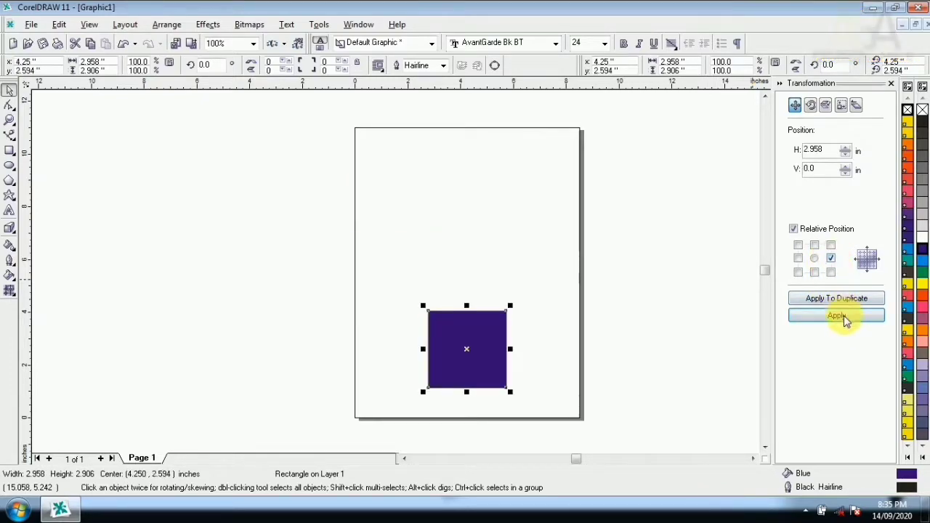
pyautogui.click(843, 318)
pyautogui.click(830, 245)
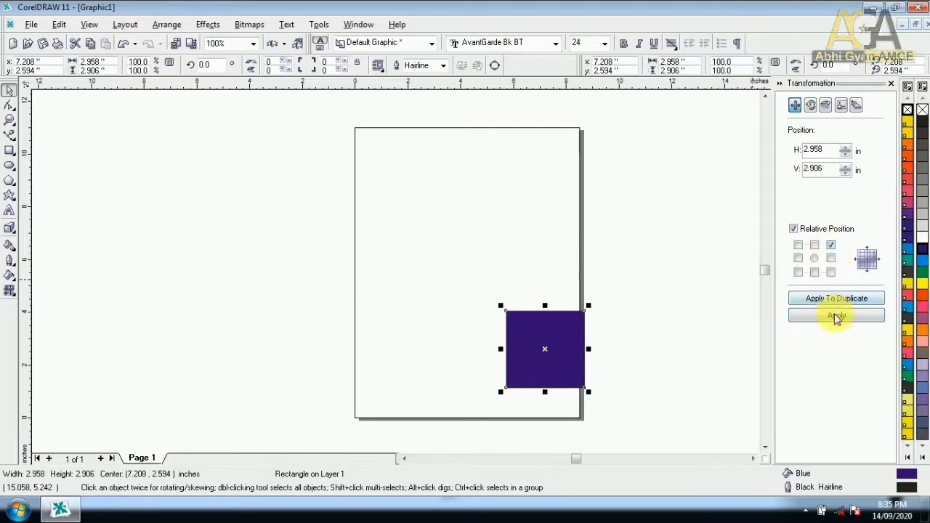
pyautogui.click(835, 316)
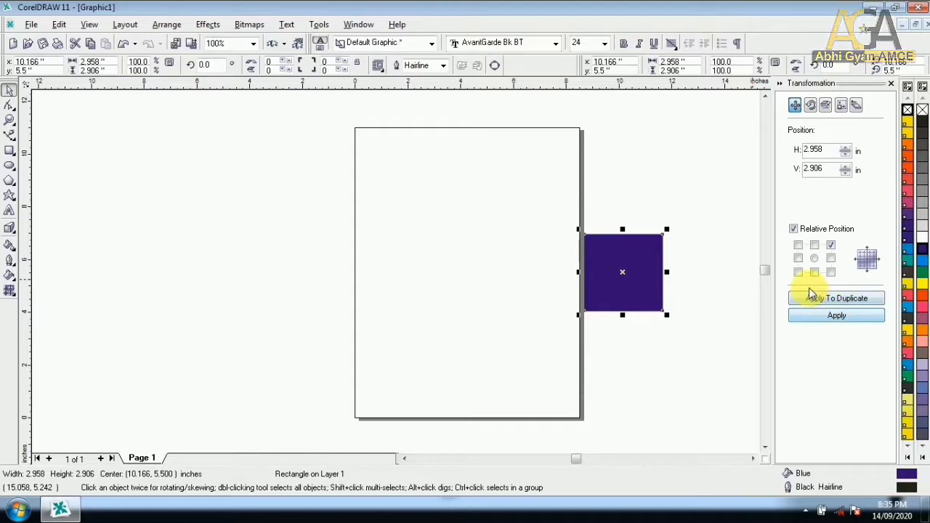
# Step: Close the transformation settings and move the rectangle back onto the page, centered at about (4.9, 6.8) inches
pyautogui.click(890, 87)
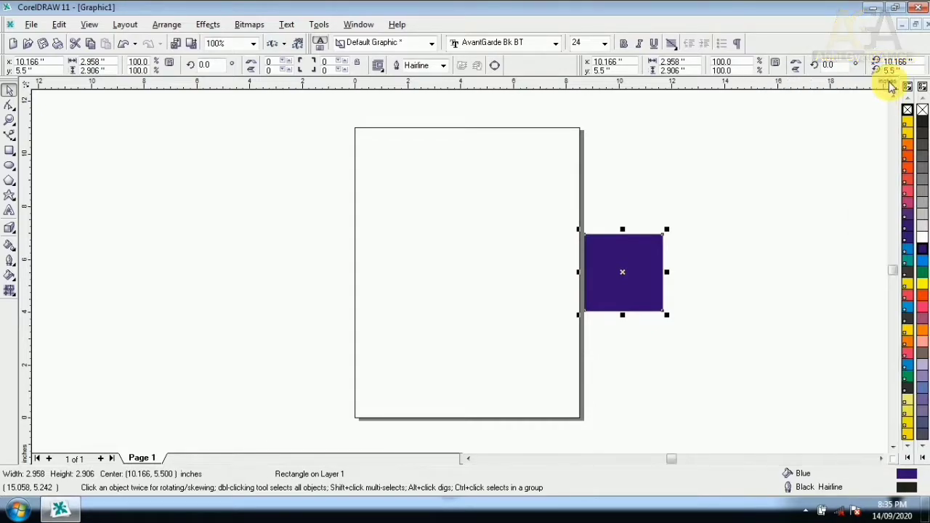
pyautogui.moveTo(637, 263); pyautogui.dragTo(516, 252)
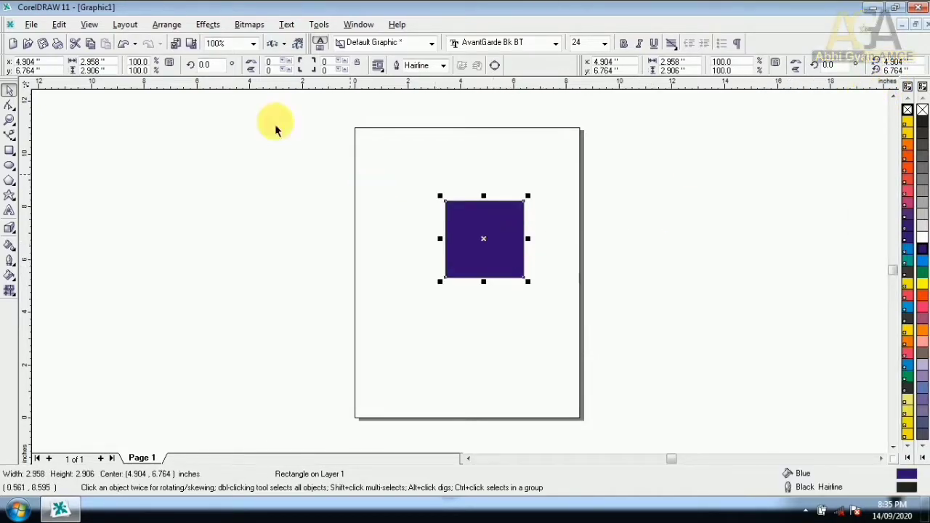
# Step: Rotate the rectangle by 45 degrees about its center with the Rotate transformation, and undo the rotation
pyautogui.click(164, 26)
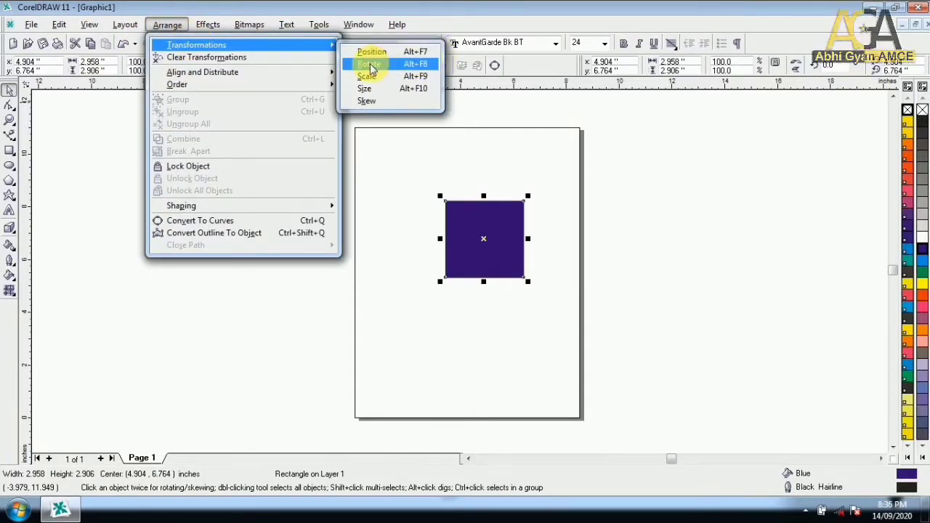
pyautogui.click(369, 65)
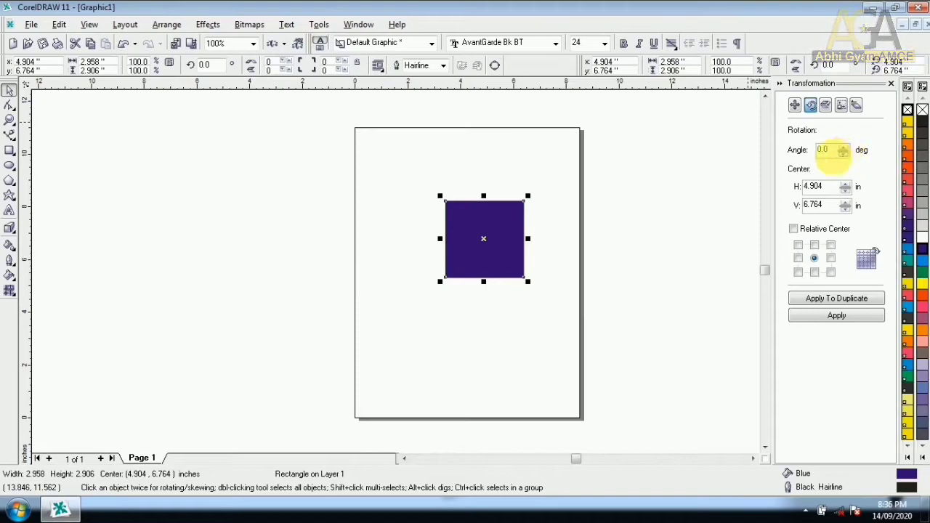
pyautogui.doubleClick(832, 151)
pyautogui.write('45')
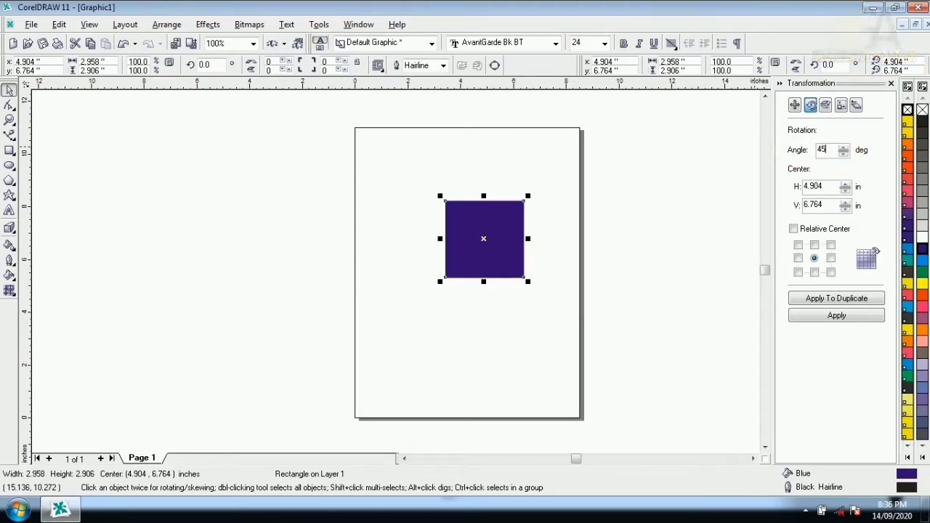
pyautogui.click(834, 317)
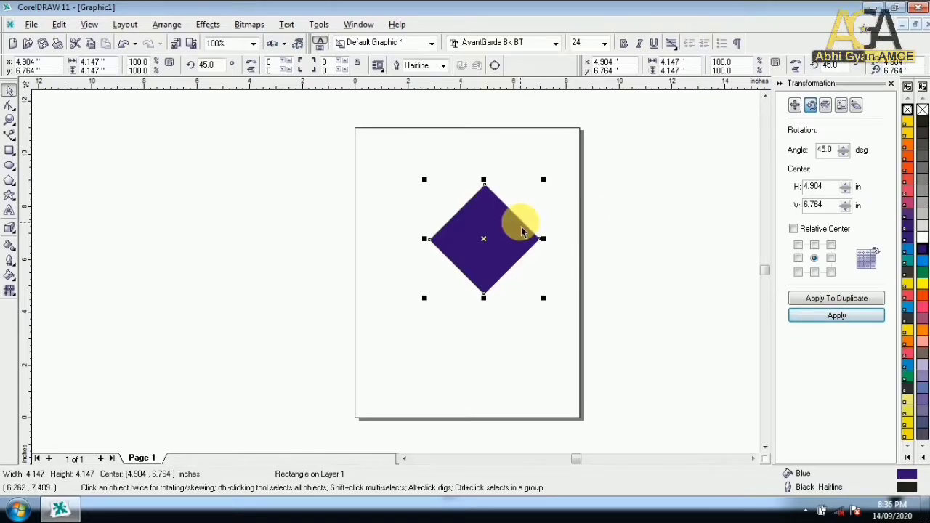
pyautogui.hotkey('ctrl', 'z')
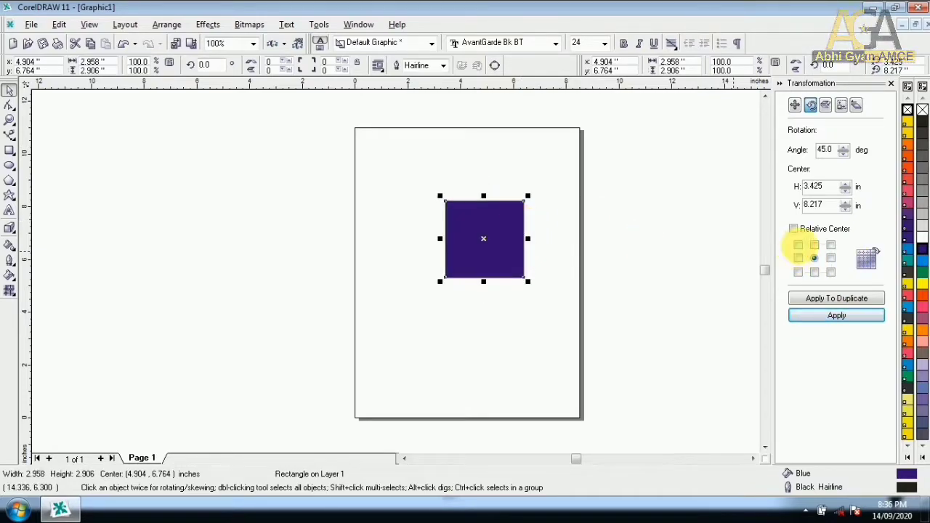
# Step: Rotate the rectangle 45 degrees about its upper-left corner, and two more times by 45 degrees about its own center
pyautogui.click(820, 316)
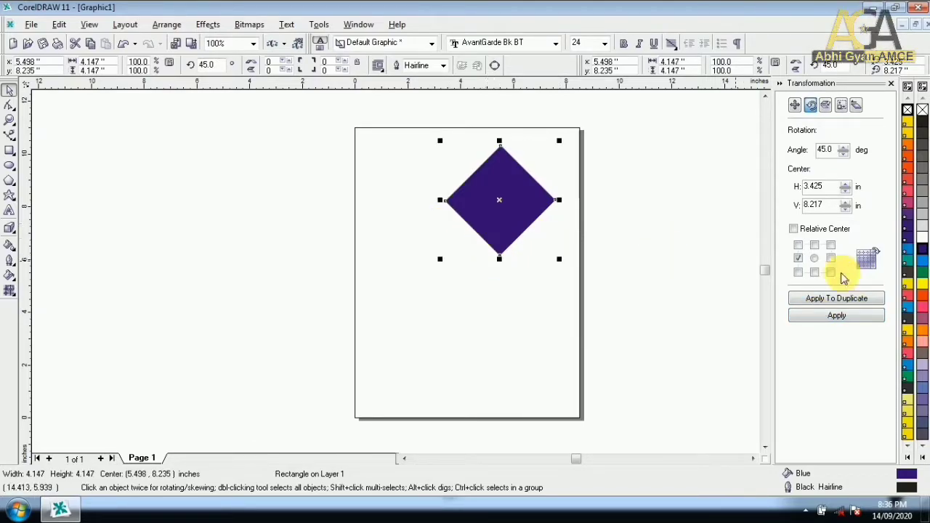
pyautogui.click(835, 315)
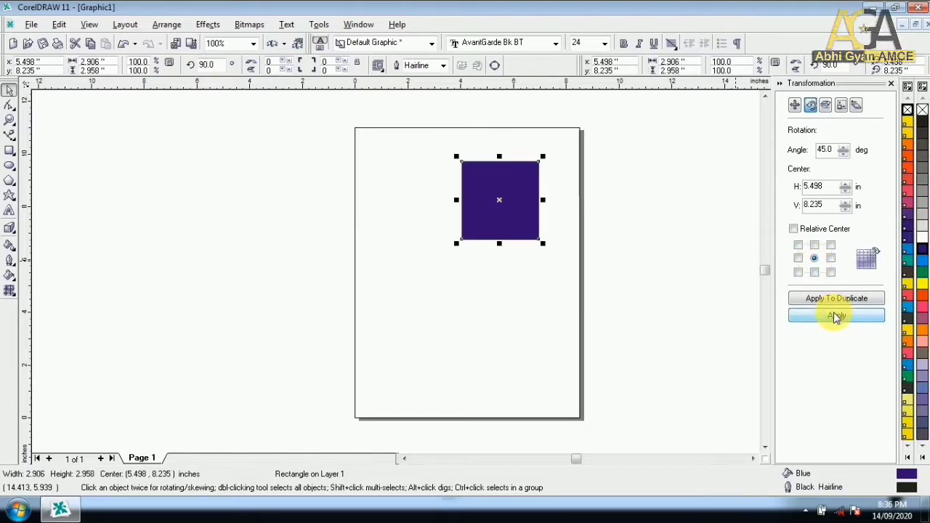
pyautogui.click(829, 316)
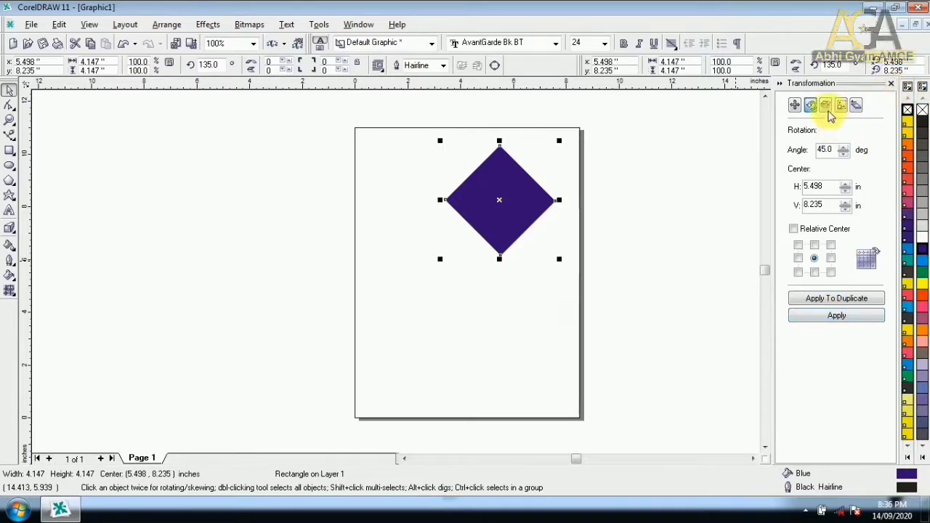
# Step: Scale the rotated rectangle to 150% horizontally, and undo both the scaling and the last 45-degree rotation
pyautogui.click(826, 107)
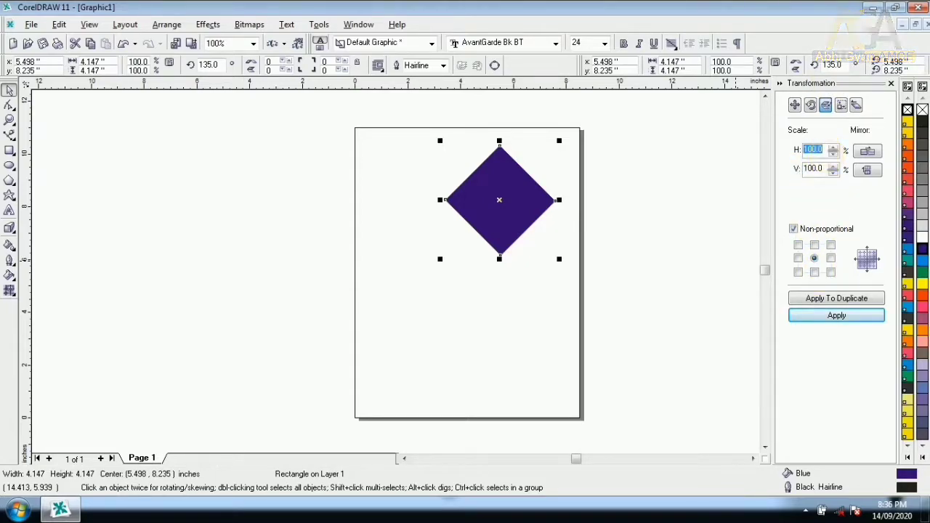
pyautogui.press('Return')
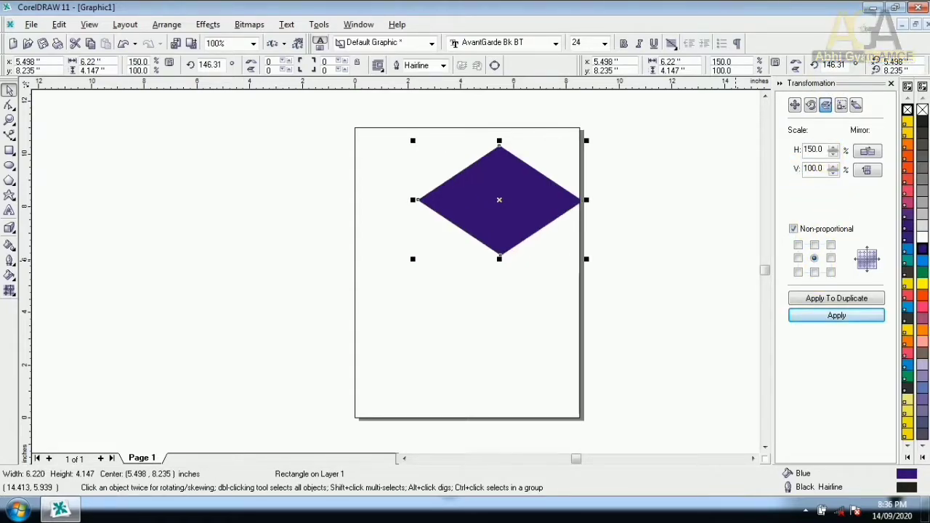
pyautogui.hotkey('ctrl', 'z')
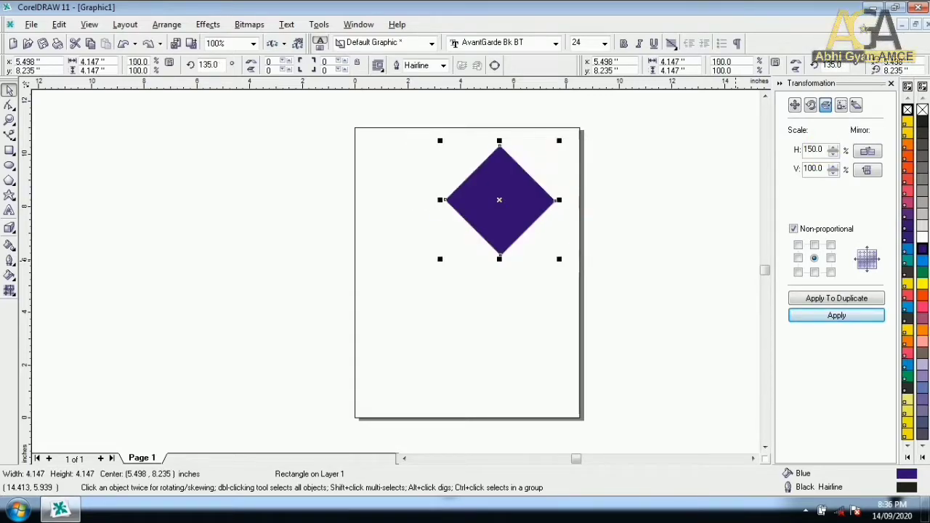
pyautogui.hotkey('ctrl', 'z')
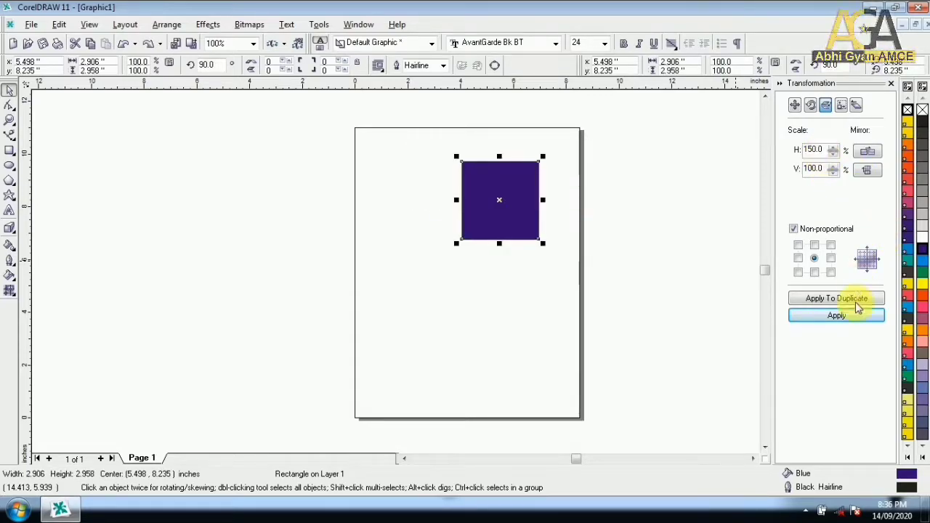
# Step: Scale the upright rectangle to 150% horizontally, and scale it again with 150% horizontal and 200% vertical
pyautogui.click(842, 315)
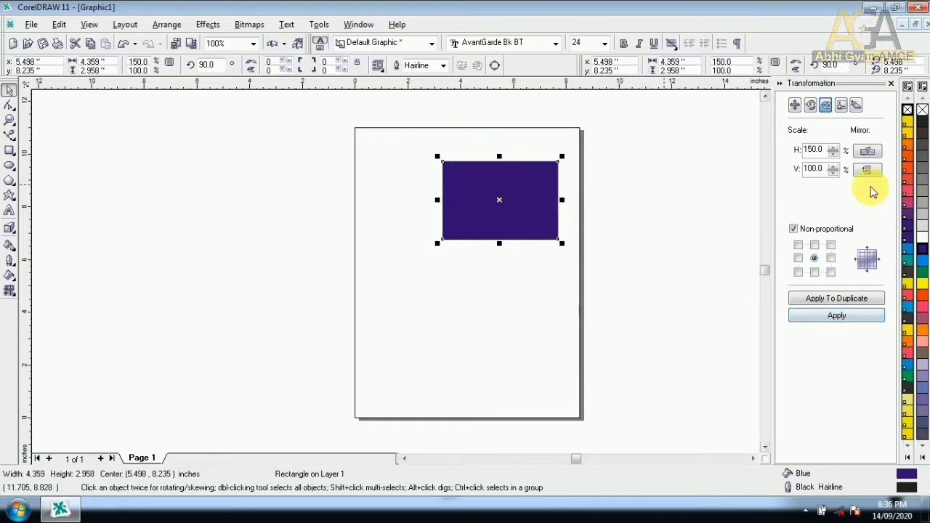
pyautogui.write('2')
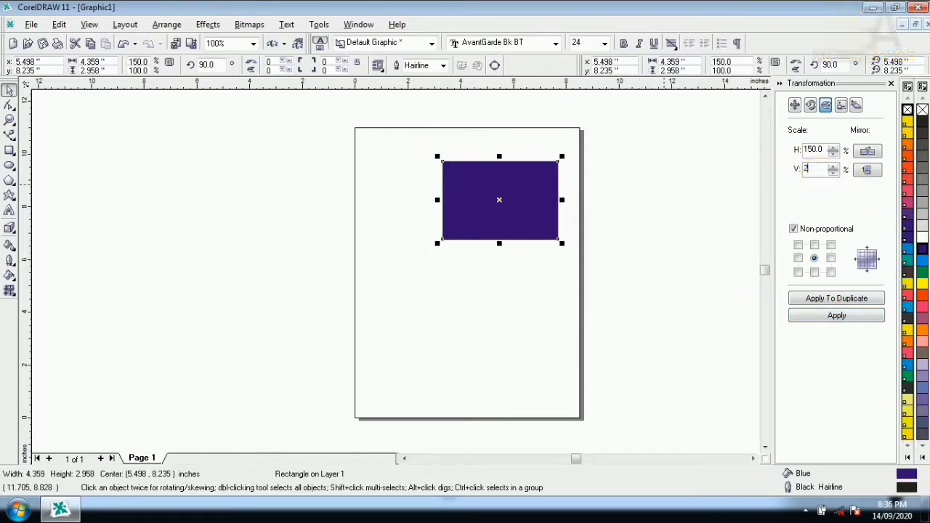
pyautogui.write('00')
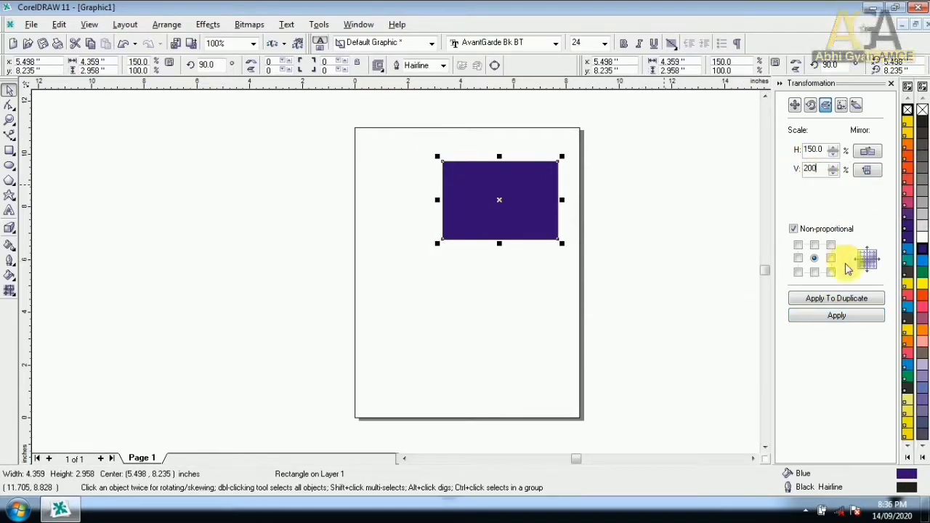
pyautogui.click(836, 316)
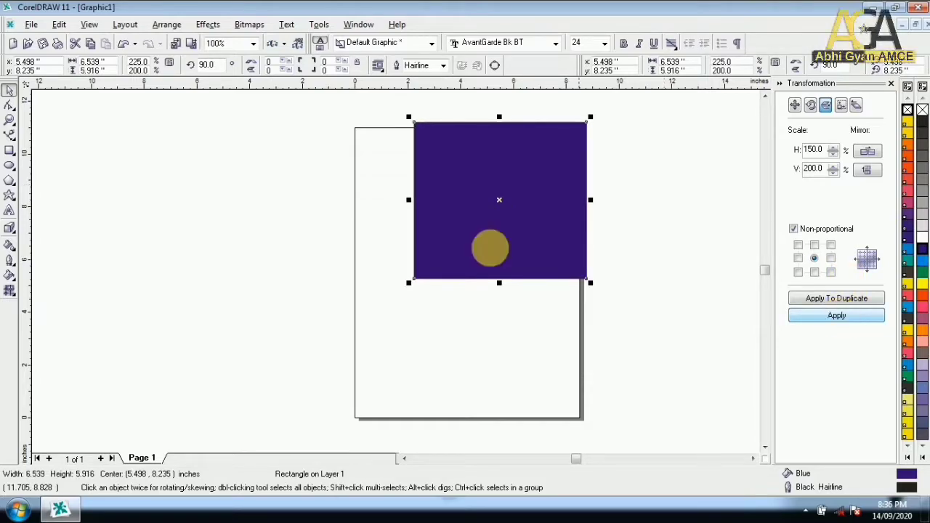
# Step: Move the rectangle to about the middle of the page and switch to the Size transformation
pyautogui.moveTo(498, 204); pyautogui.dragTo(463, 267)
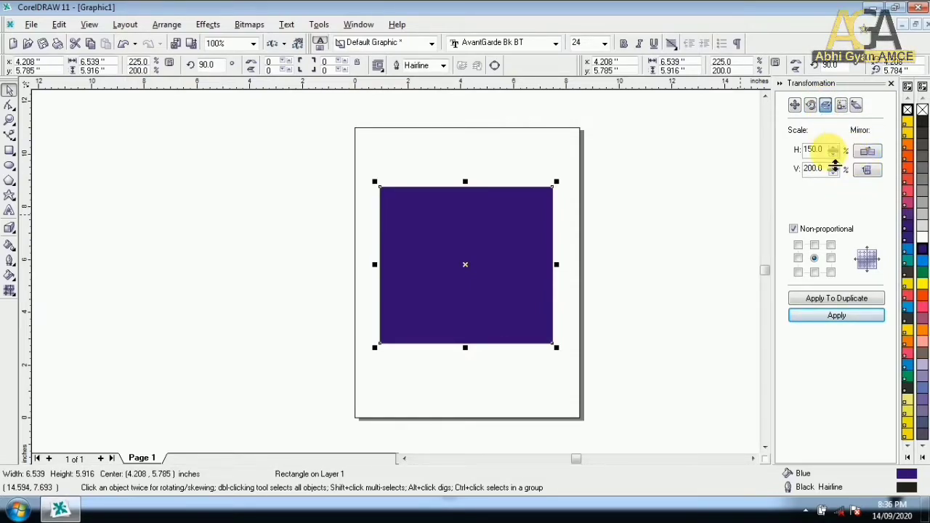
pyautogui.click(841, 106)
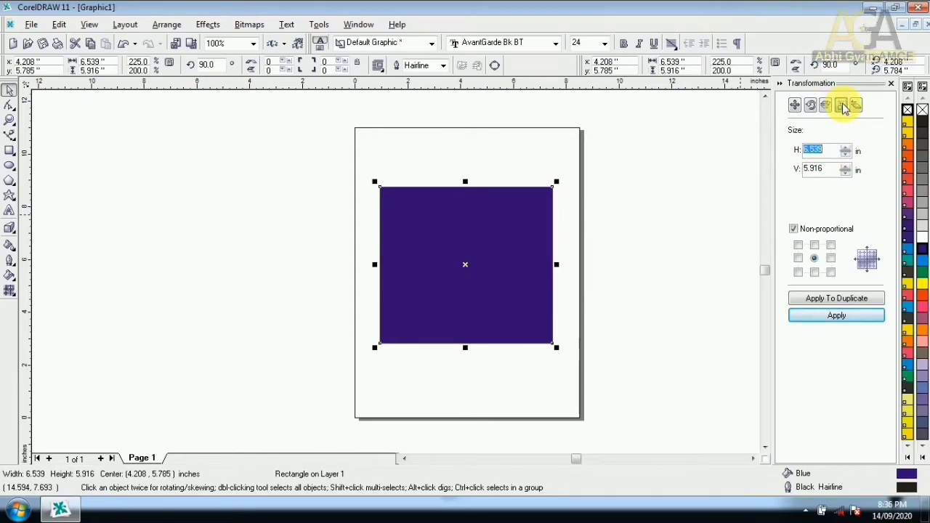
pyautogui.click(168, 24)
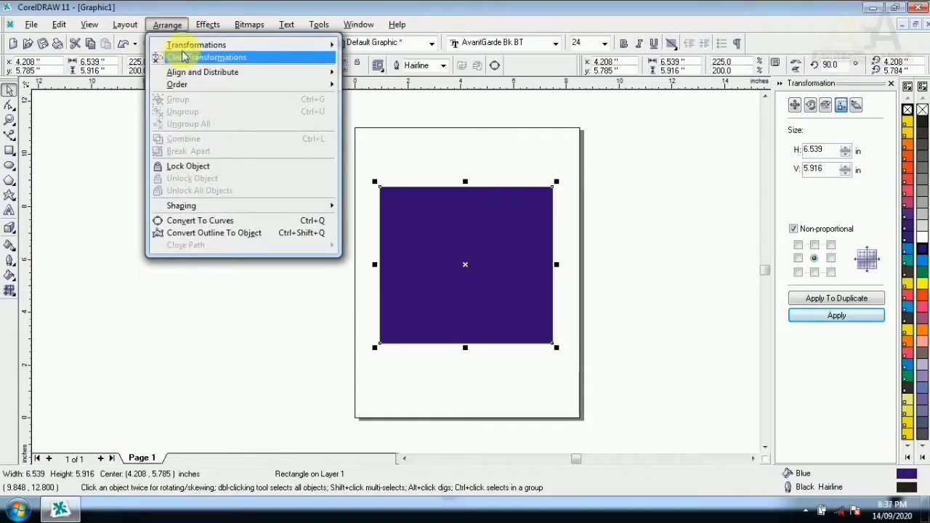
pyautogui.moveTo(182, 45)
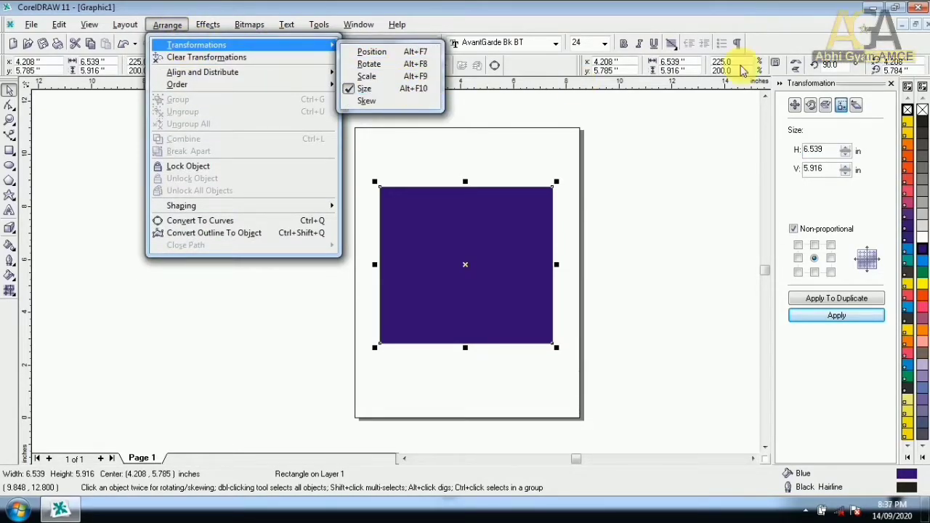
pyautogui.click(398, 25)
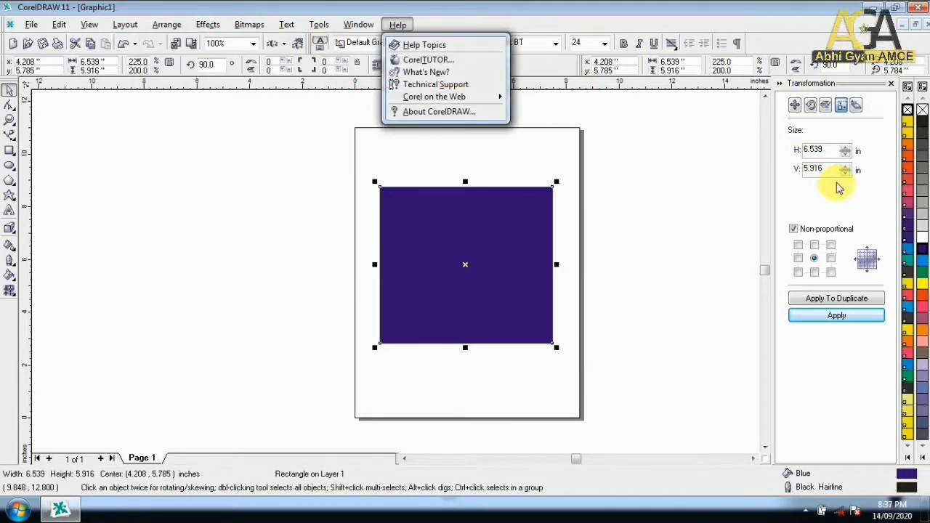
# Step: Resize the rectangle to 5.0 in horizontally and 6.0 in vertically with the Size transformation
pyautogui.doubleClick(828, 149)
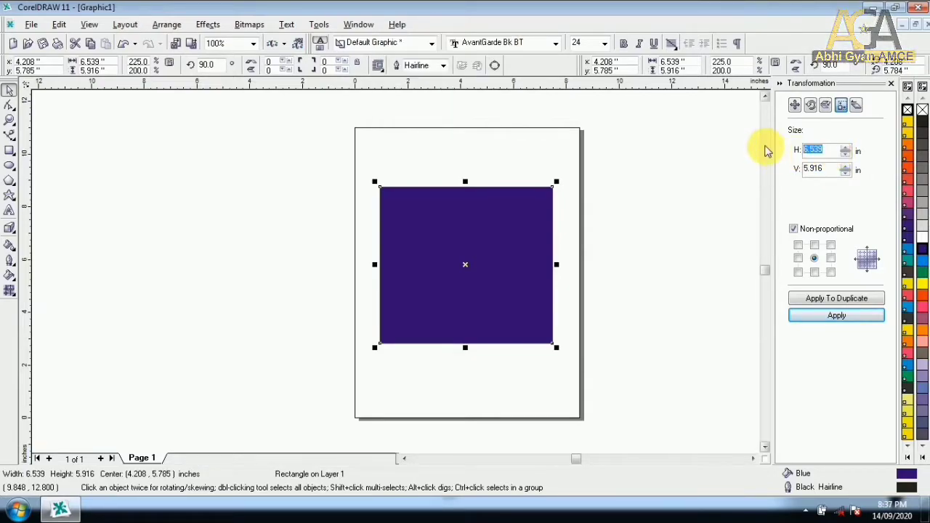
pyautogui.write('5.0')
pyautogui.press('Tab')
pyautogui.write('6')
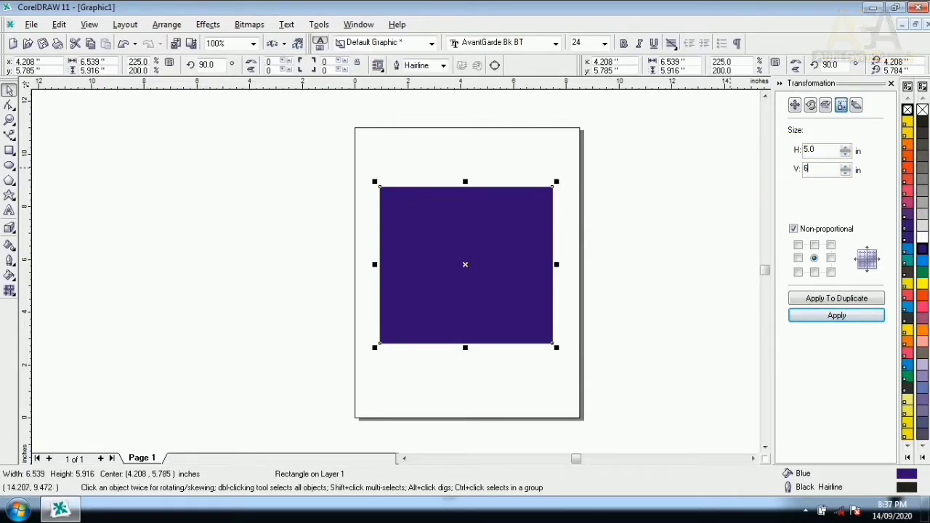
pyautogui.click(840, 315)
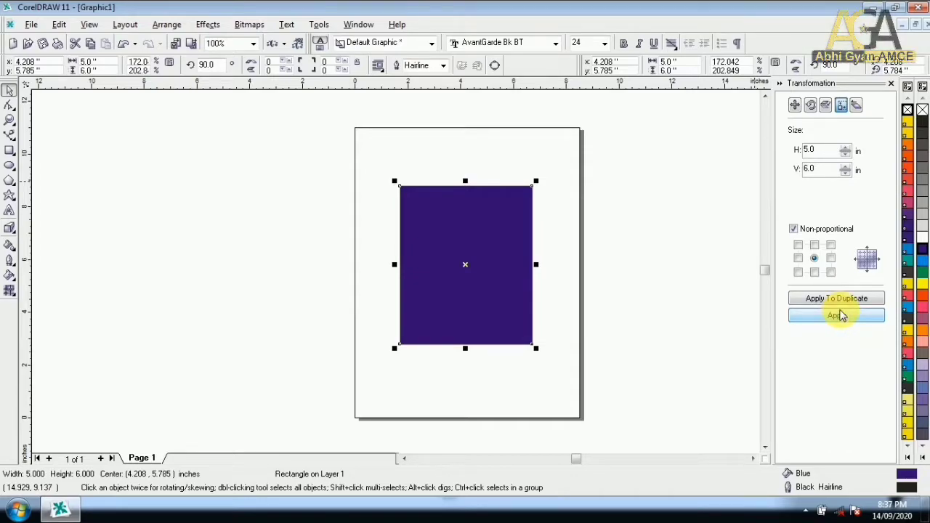
# Step: Resize the rectangle to 8.0 in horizontally and 3.0 in vertically about its center
pyautogui.doubleClick(816, 150)
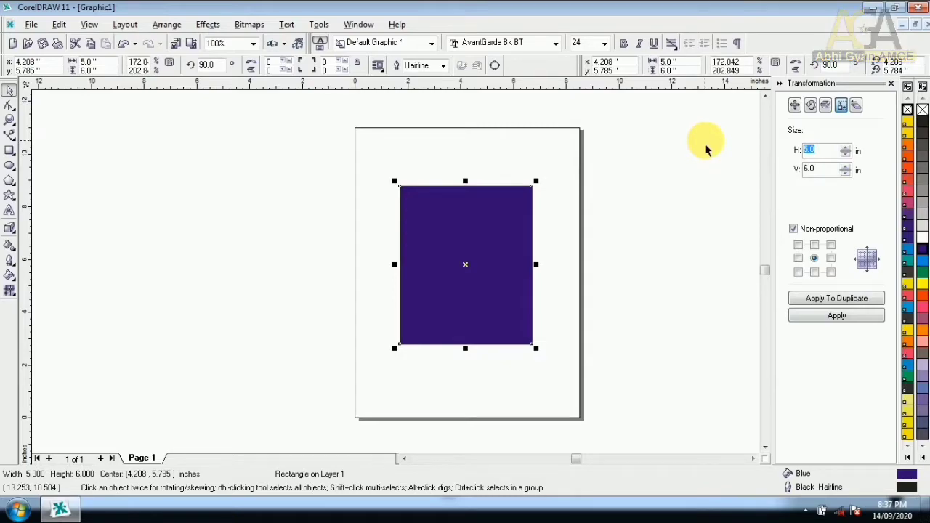
pyautogui.write('8')
pyautogui.doubleClick(818, 169)
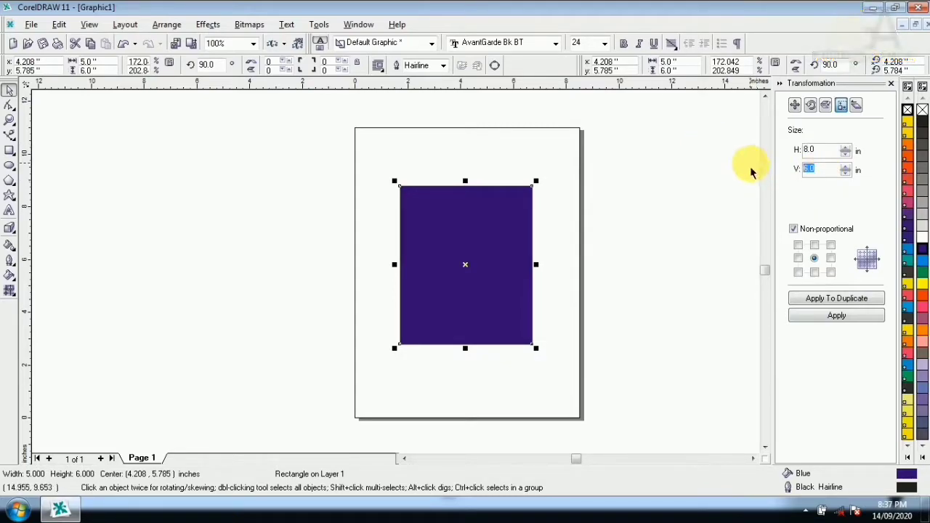
pyautogui.write('3')
pyautogui.click(842, 315)
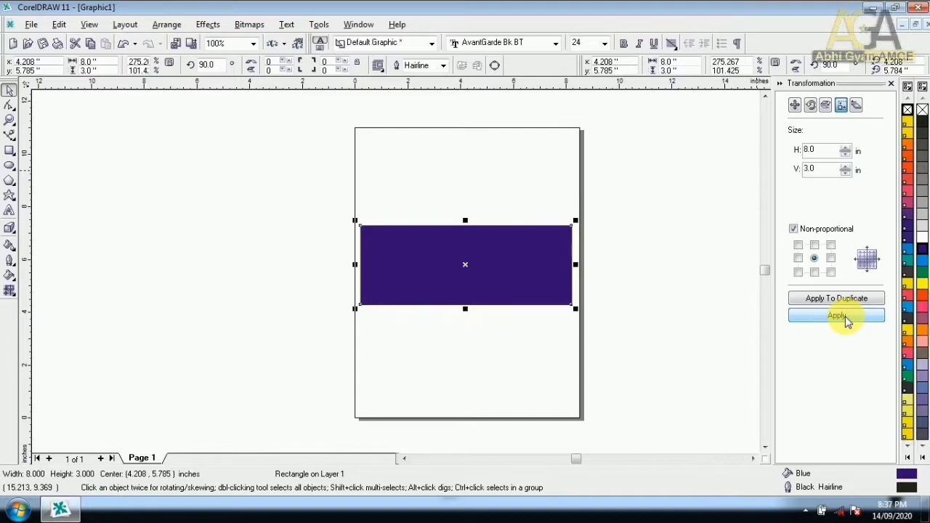
# Step: Resize the rectangle to 8.25 in horizontally and 11.5 in vertically, and position it over the page
pyautogui.moveTo(415, 259); pyautogui.dragTo(456, 183)
pyautogui.doubleClick(817, 150)
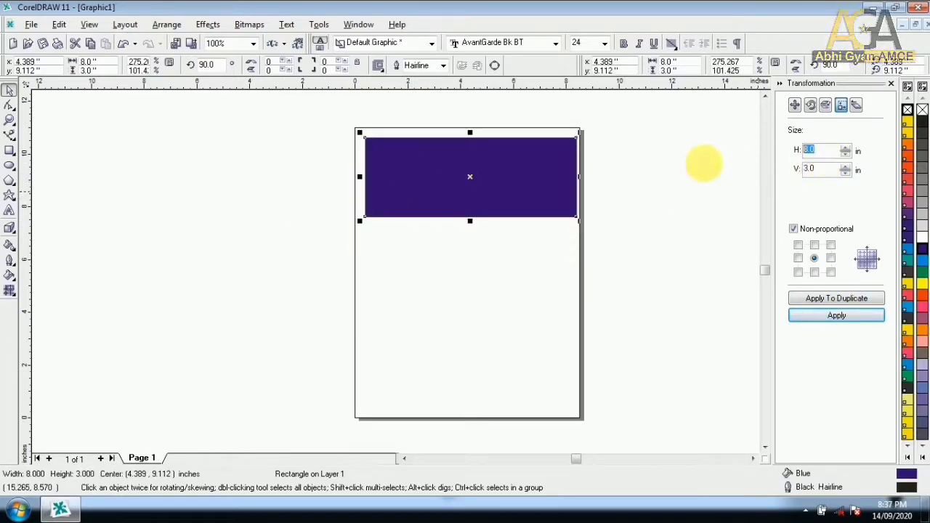
pyautogui.write('8.25')
pyautogui.doubleClick(810, 169)
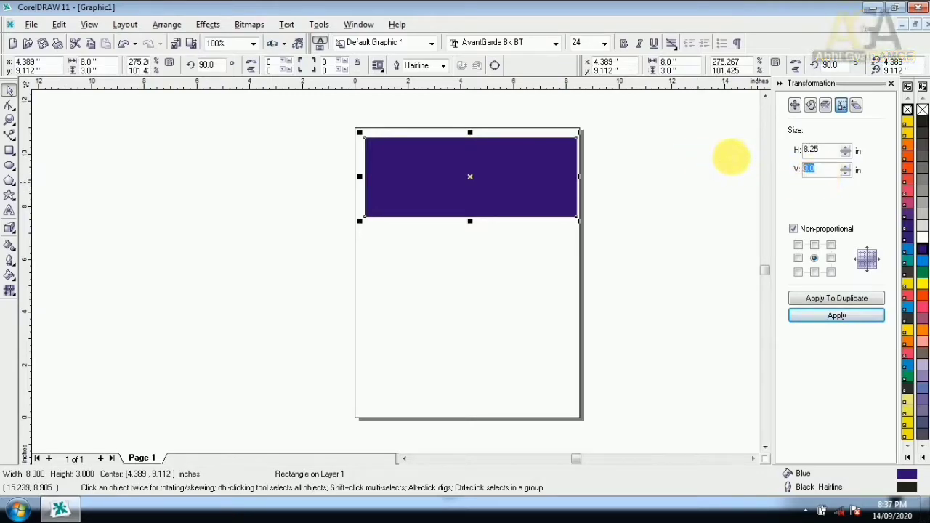
pyautogui.write('11.5')
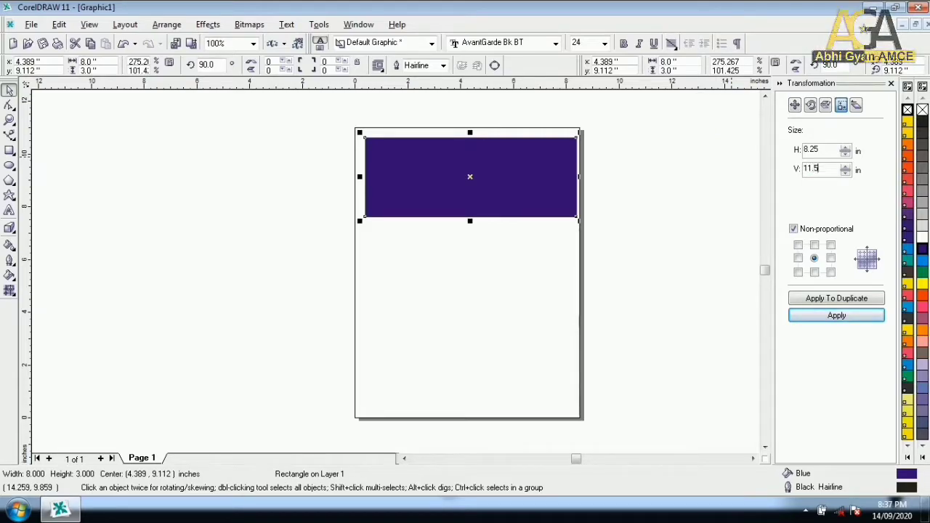
pyautogui.press('Return')
pyautogui.moveTo(473, 187); pyautogui.dragTo(476, 276)
pyautogui.click(650, 236)
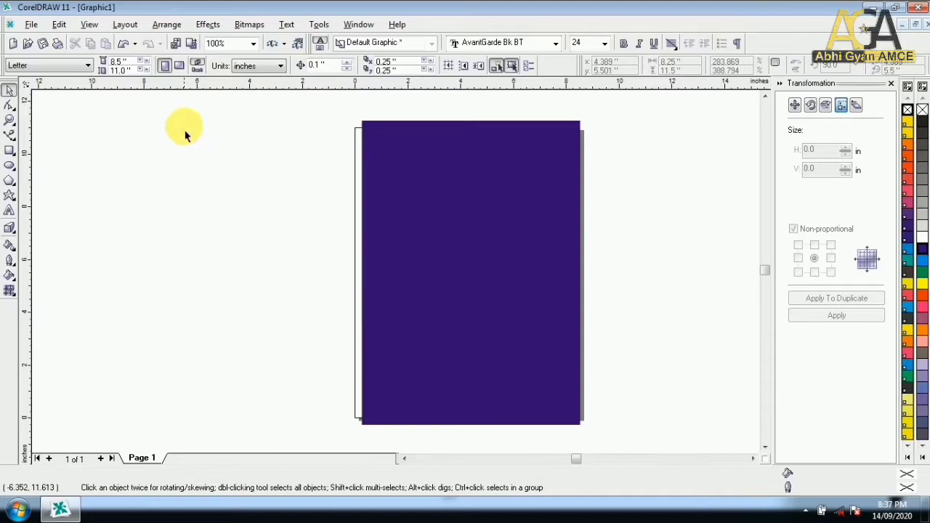
# Step: Resize the rectangle to 8.5 in horizontally and 11 in vertically, and center it on the page
pyautogui.click(558, 268)
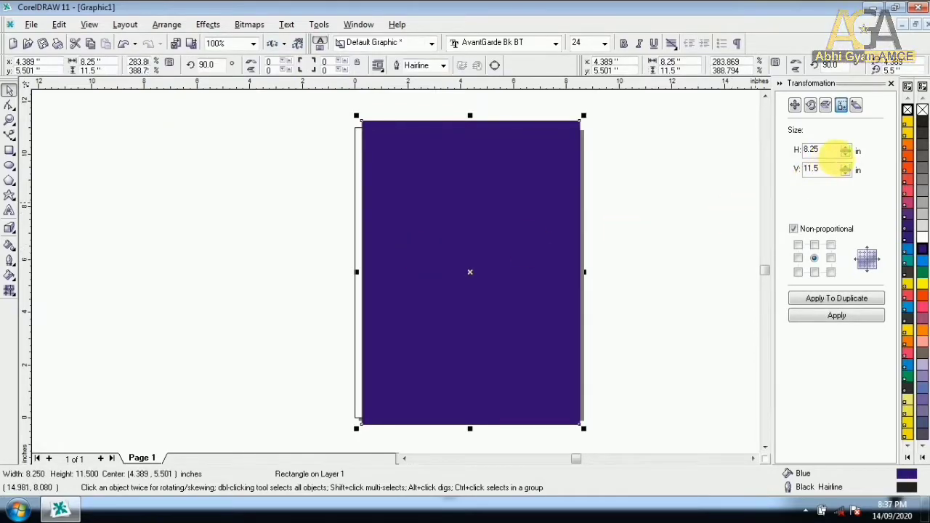
pyautogui.doubleClick(828, 149)
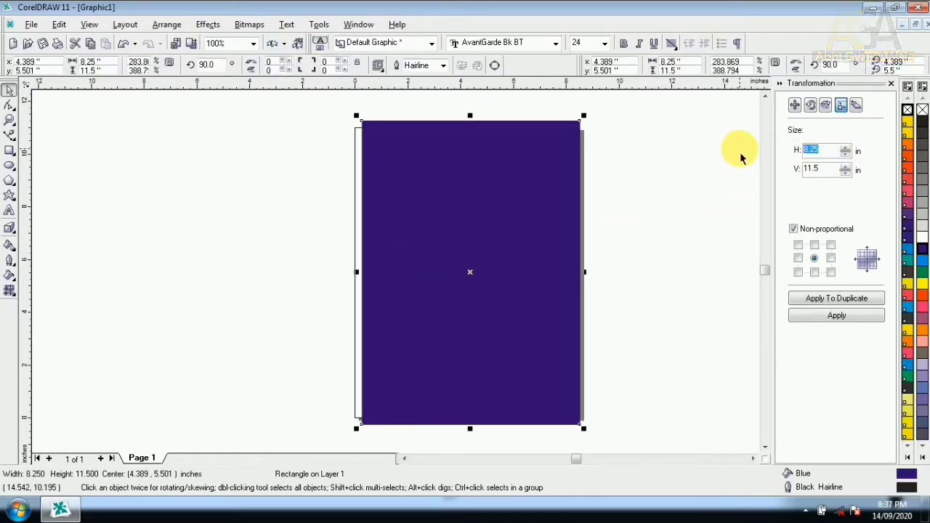
pyautogui.write('5')
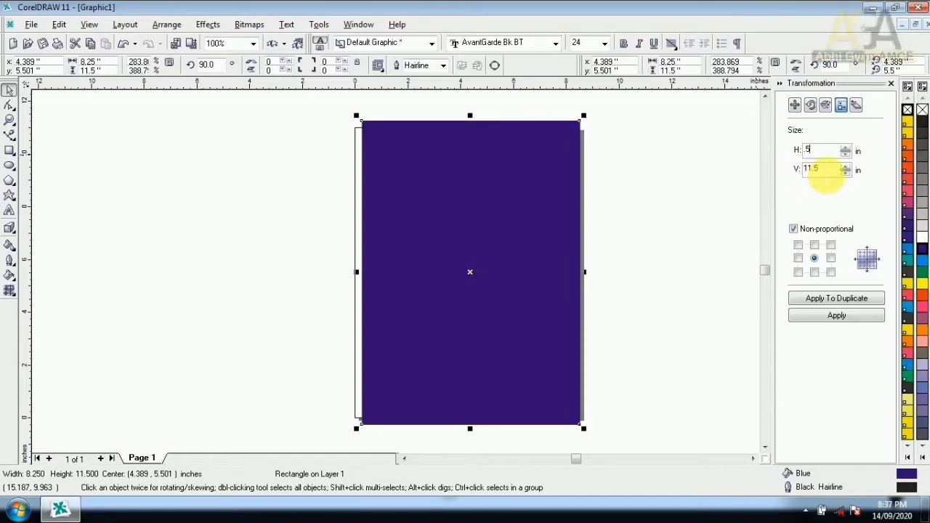
pyautogui.write('8.5')
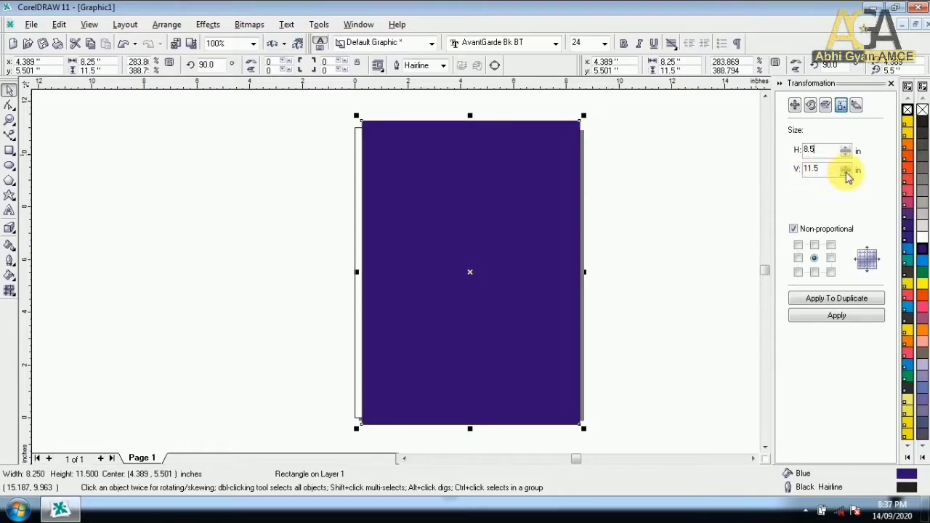
pyautogui.press('Tab')
pyautogui.write('11')
pyautogui.press('Return')
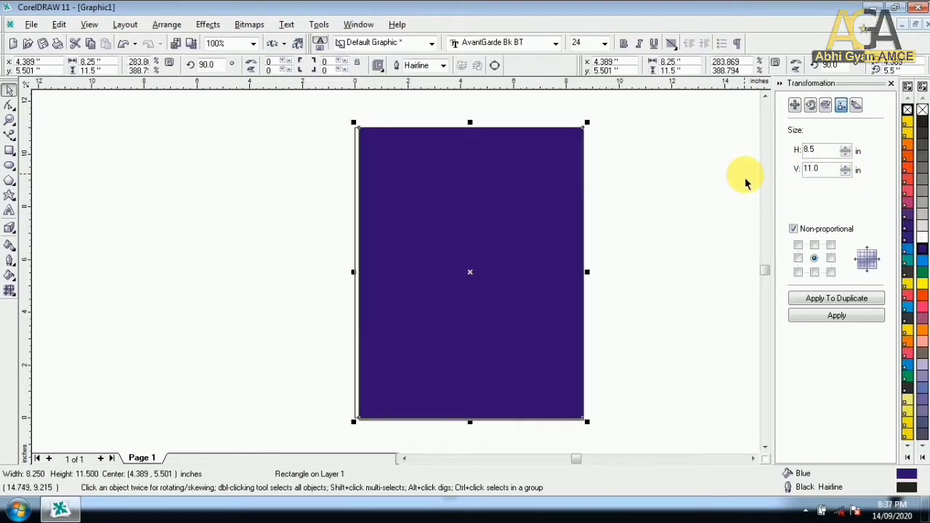
pyautogui.press('p')
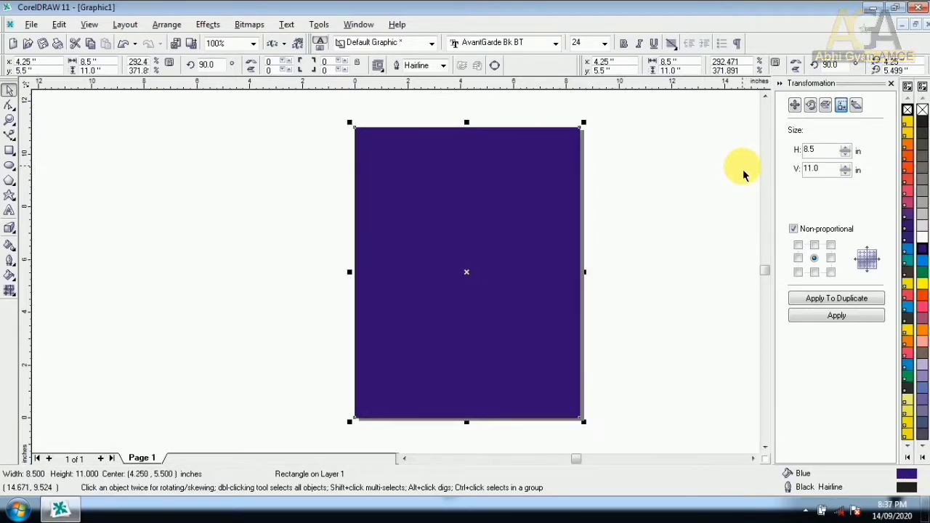
# Step: Skew the rectangle 40 degrees horizontally, try a 0.0-degree horizontal skew on it, and undo the skewing
pyautogui.click(856, 106)
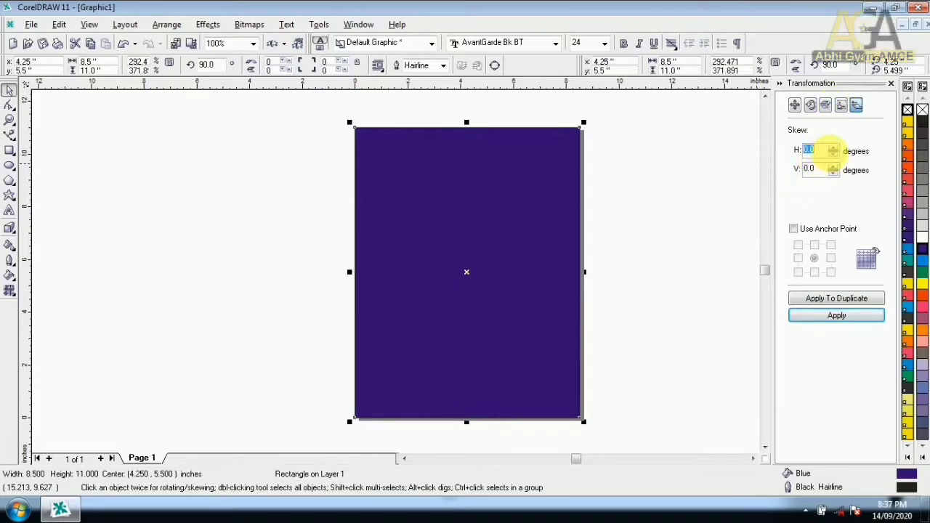
pyautogui.click(826, 317)
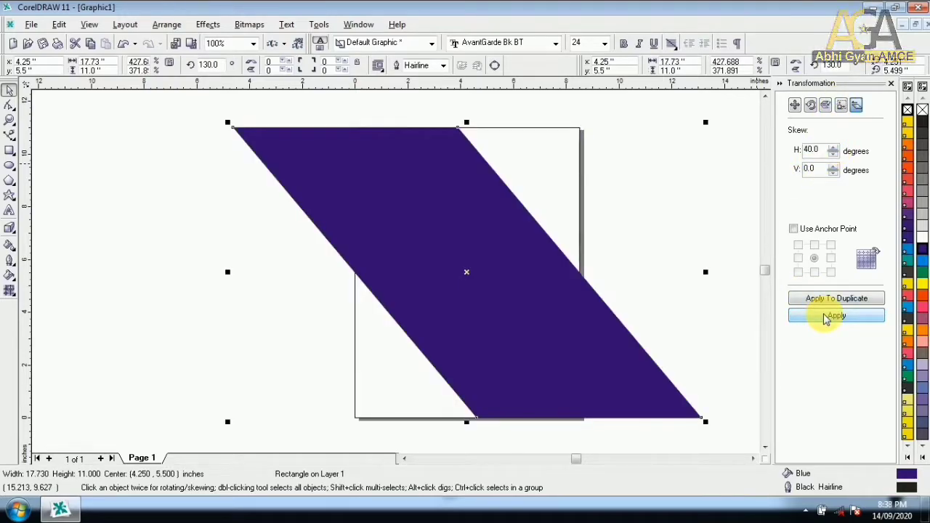
pyautogui.moveTo(818, 149); pyautogui.dragTo(691, 143)
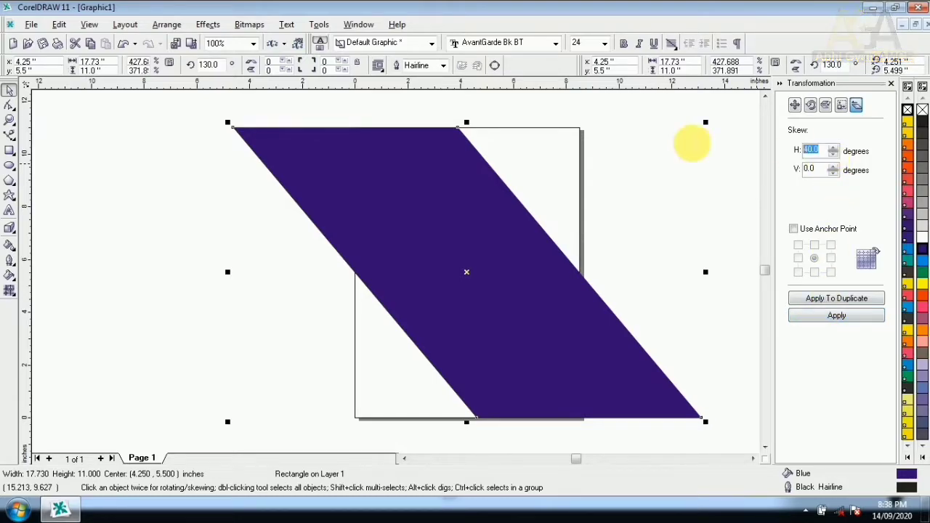
pyautogui.write('0.0')
pyautogui.click(843, 316)
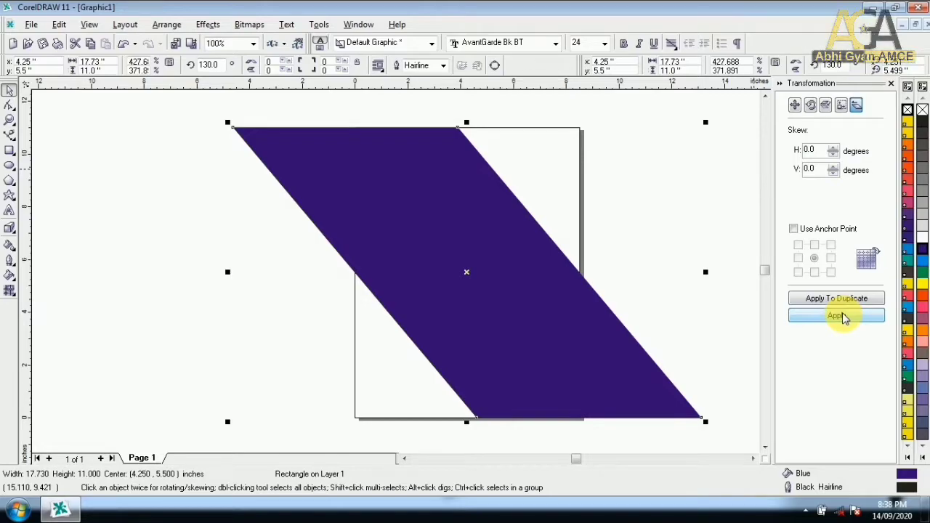
pyautogui.click(843, 316)
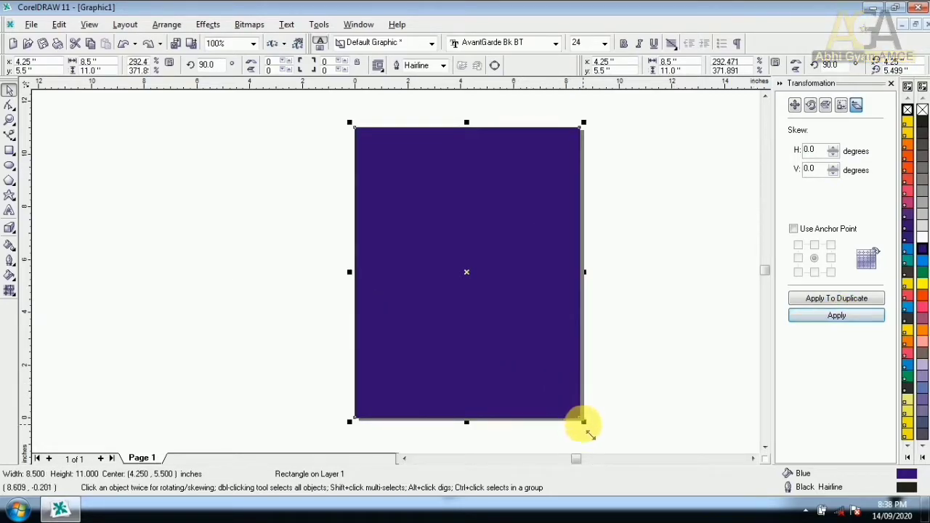
# Step: Shrink the rectangle to about 2.87 by 3.72 in, and try a 20-degree vertical skew on it before undoing the skew
pyautogui.moveTo(585, 421); pyautogui.dragTo(448, 188)
pyautogui.scroll(2, 448, 188)
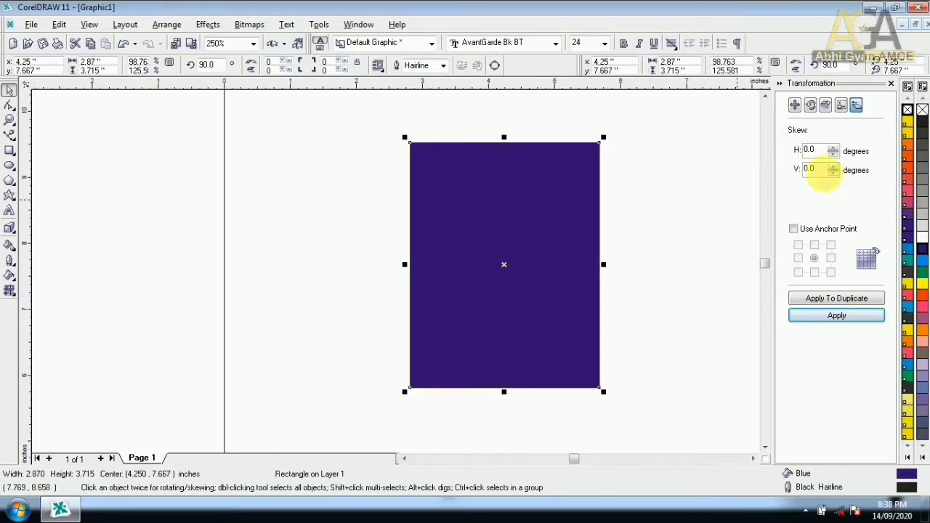
pyautogui.click(810, 169)
pyautogui.write('20')
pyautogui.press('Return')
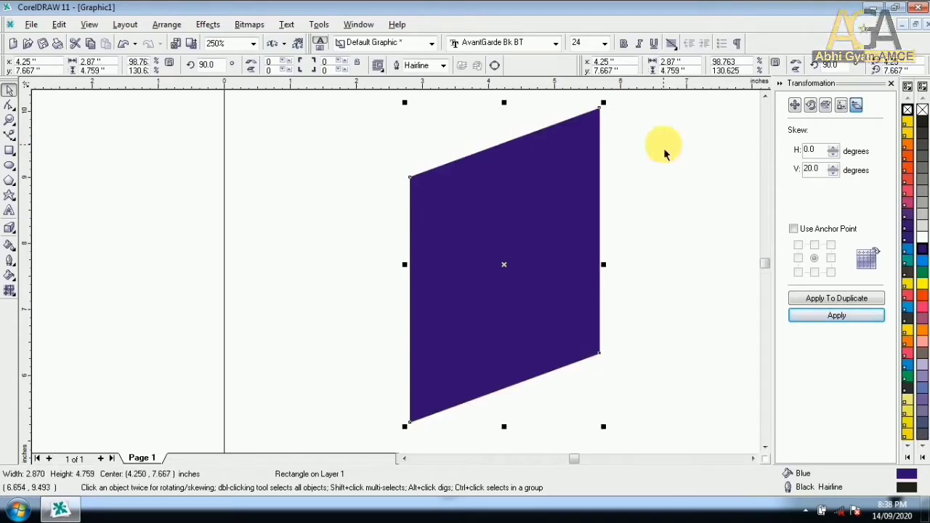
pyautogui.hotkey('ctrl', 'z')
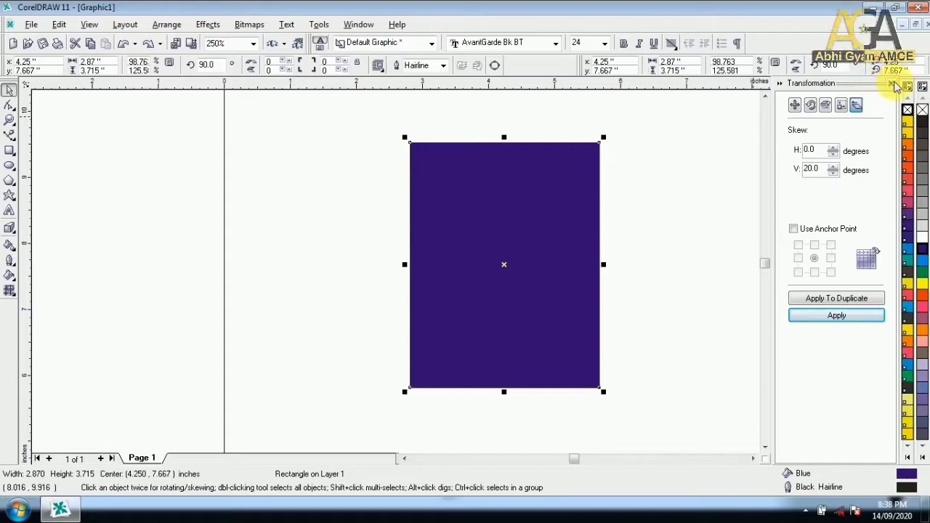
# Step: Close the Transformation docker, review the available Transformations commands and their shortcuts, and briefly show the Position transformation
pyautogui.click(893, 85)
pyautogui.click(168, 26)
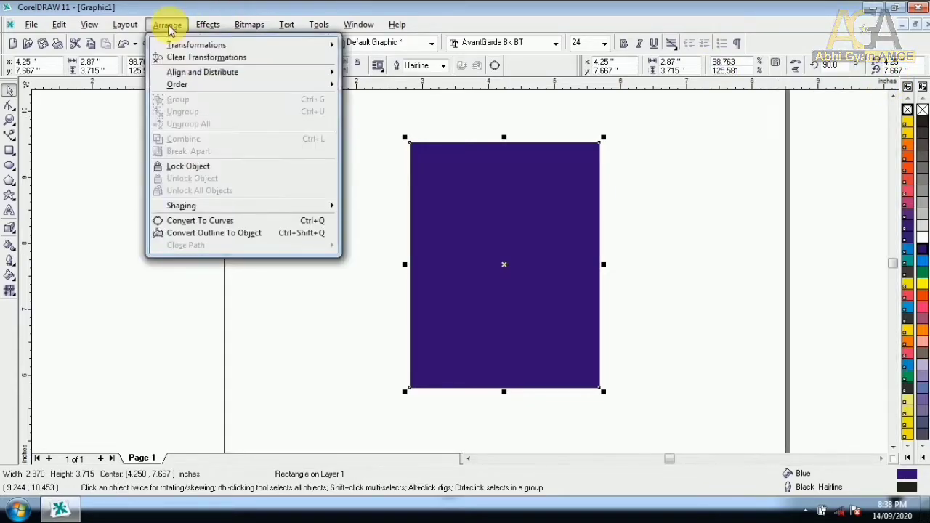
pyautogui.moveTo(174, 45)
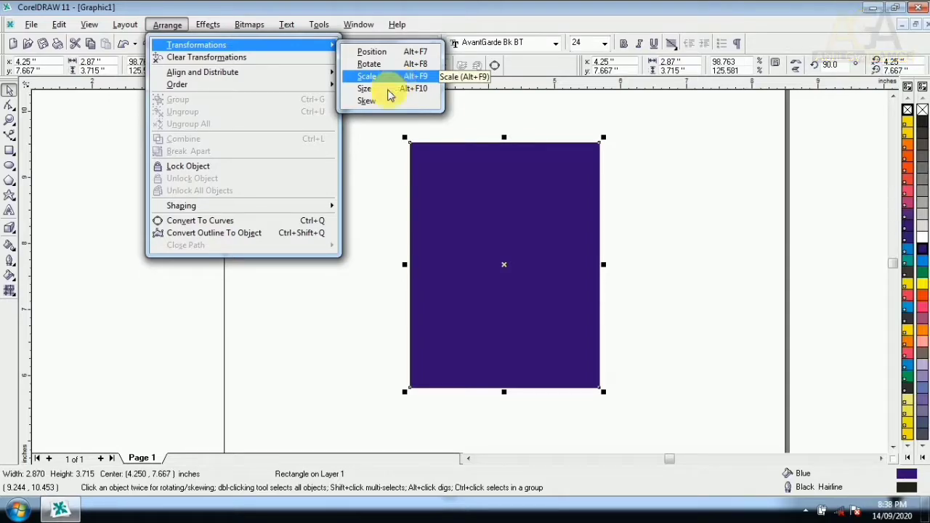
pyautogui.click(327, 365)
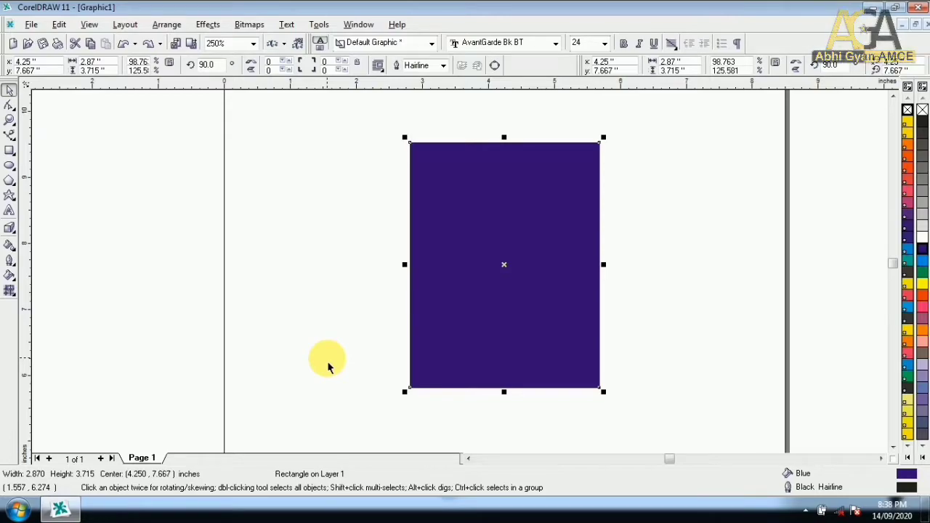
pyautogui.hotkey('alt', 'F7')
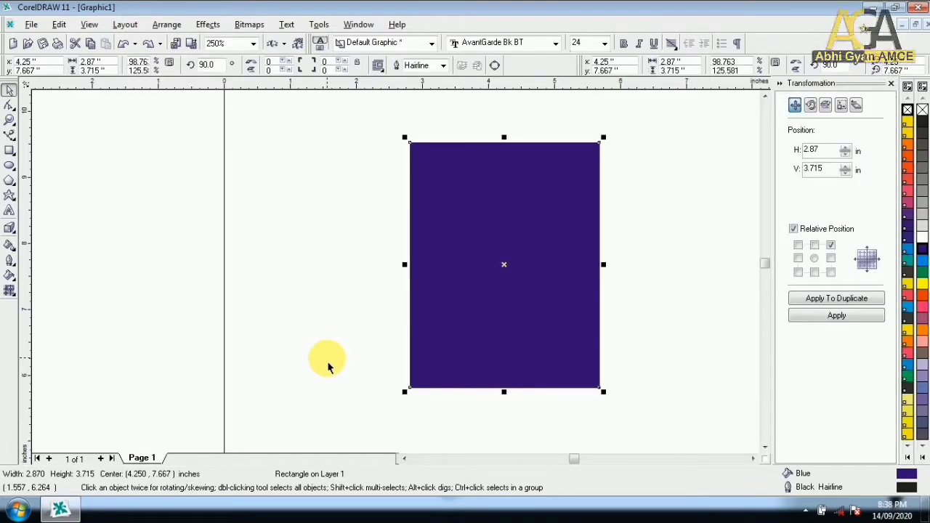
pyautogui.click(891, 86)
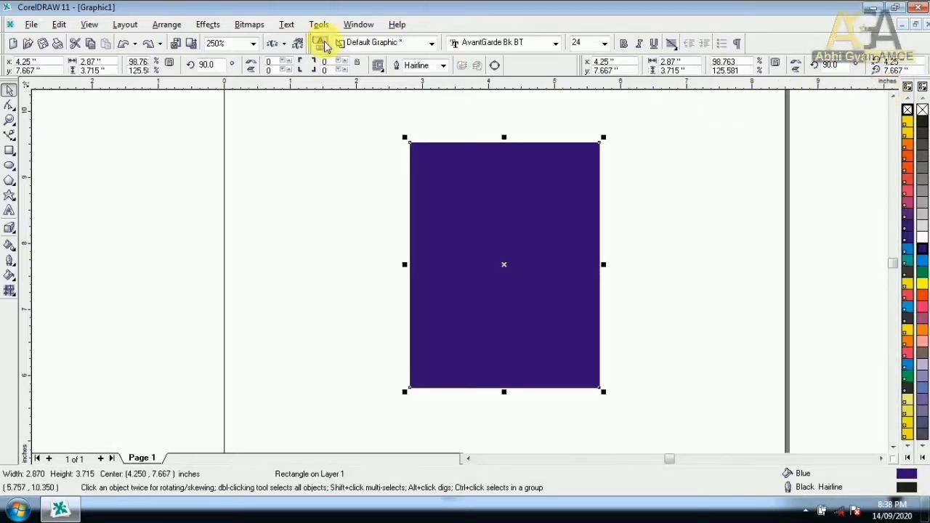
# Step: Move the rectangle by -2.87 in horizontally and -3.715 in vertically with the Position transformation, using relative position and the lower-left anchor
pyautogui.click(168, 25)
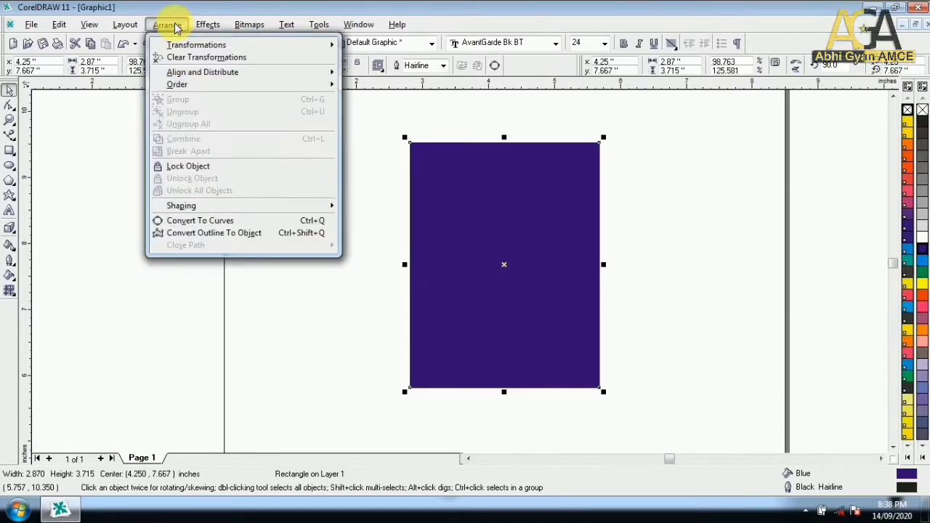
pyautogui.moveTo(281, 45)
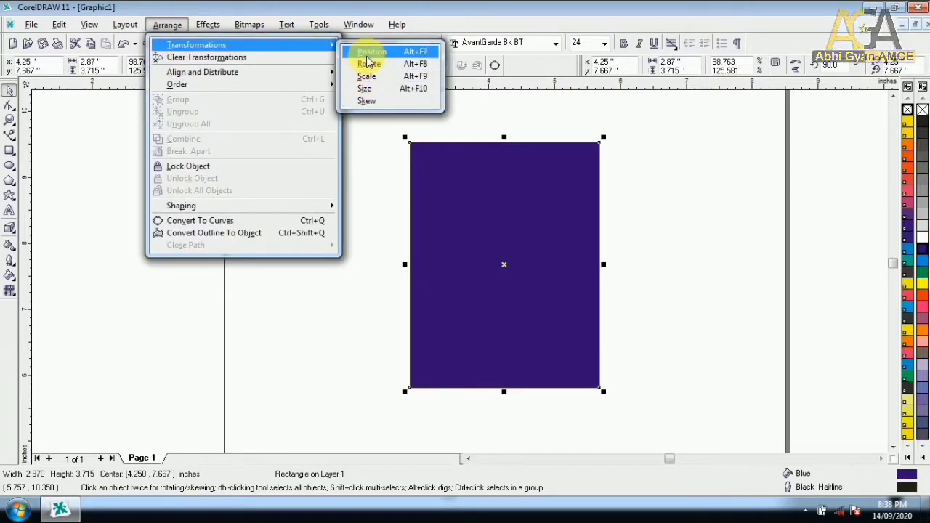
pyautogui.click(364, 48)
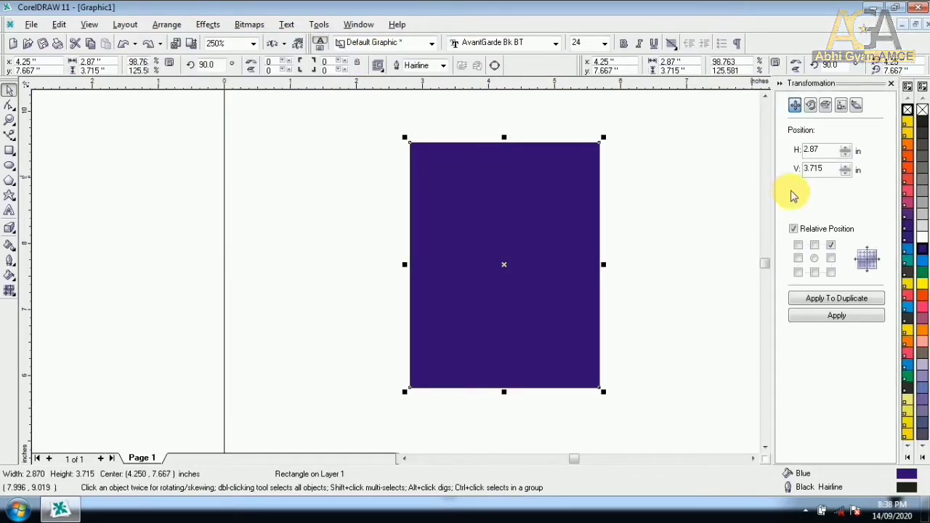
pyautogui.click(797, 273)
pyautogui.click(832, 316)
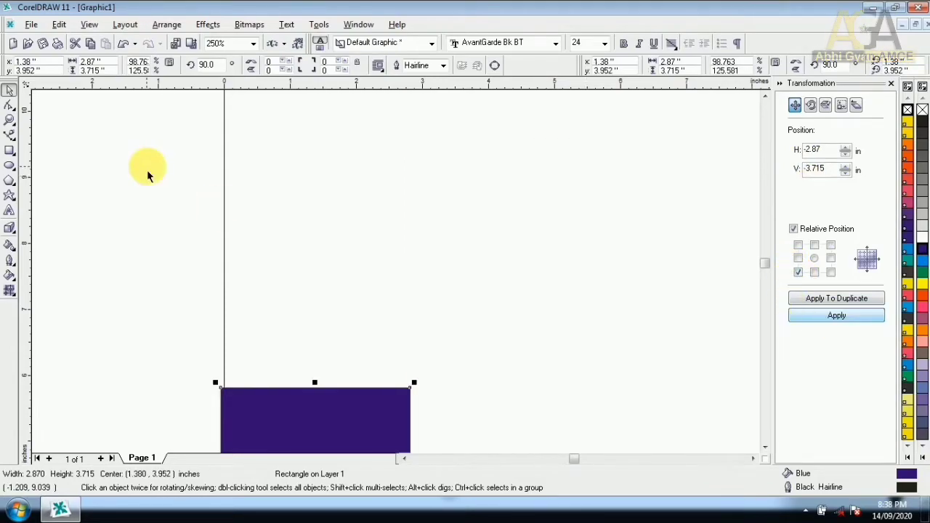
# Step: Clear the rectangle's transformations and close the Transformation docker
pyautogui.click(167, 24)
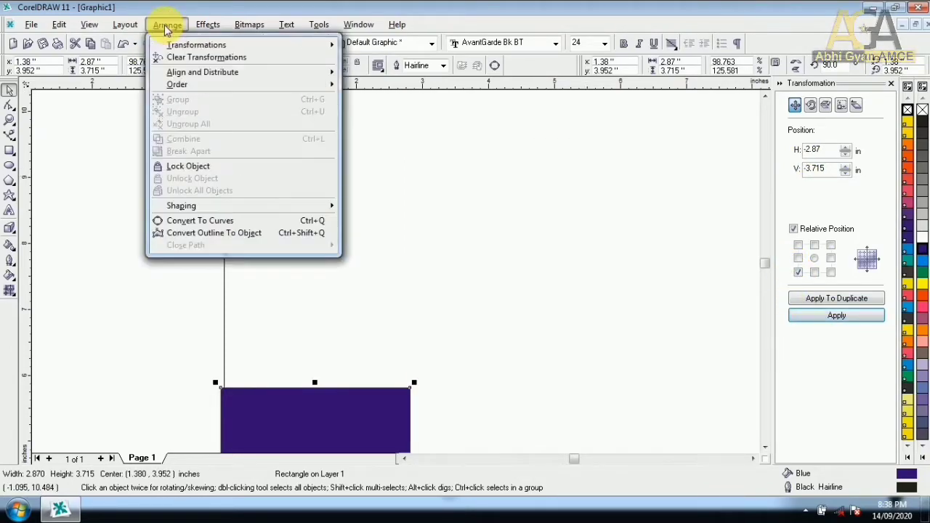
pyautogui.click(184, 60)
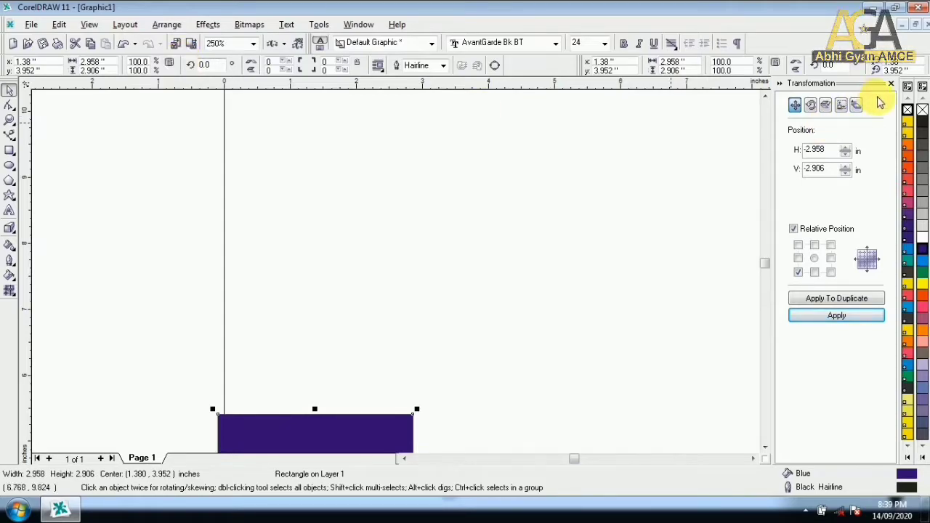
pyautogui.click(891, 83)
# Step: Move the rectangle to the upper middle of the page, with its center at about 4.40, 7.67 in
pyautogui.scroll(-3, 365, 373)
pyautogui.scroll(-2, 365, 371)
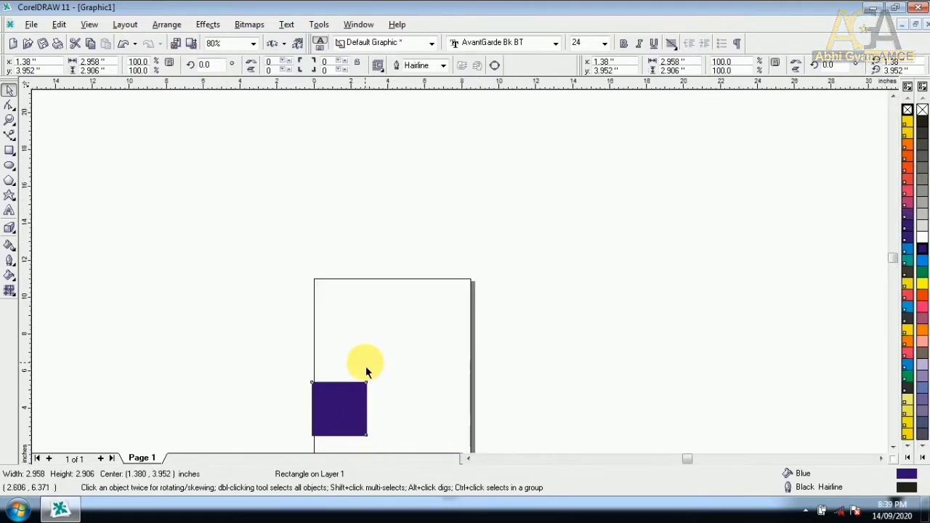
pyautogui.moveTo(351, 407); pyautogui.dragTo(407, 341)
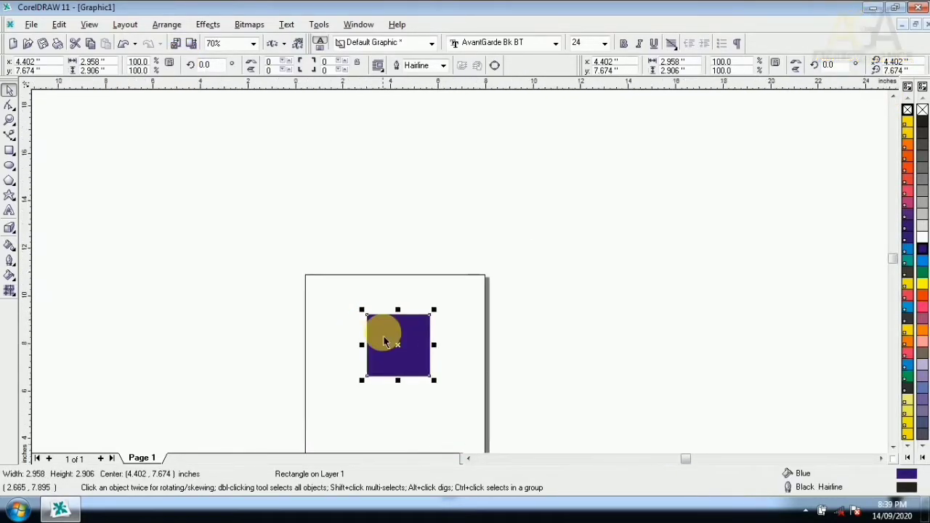
pyautogui.scroll(5, 382, 334)
pyautogui.scroll(-3, 453, 140)
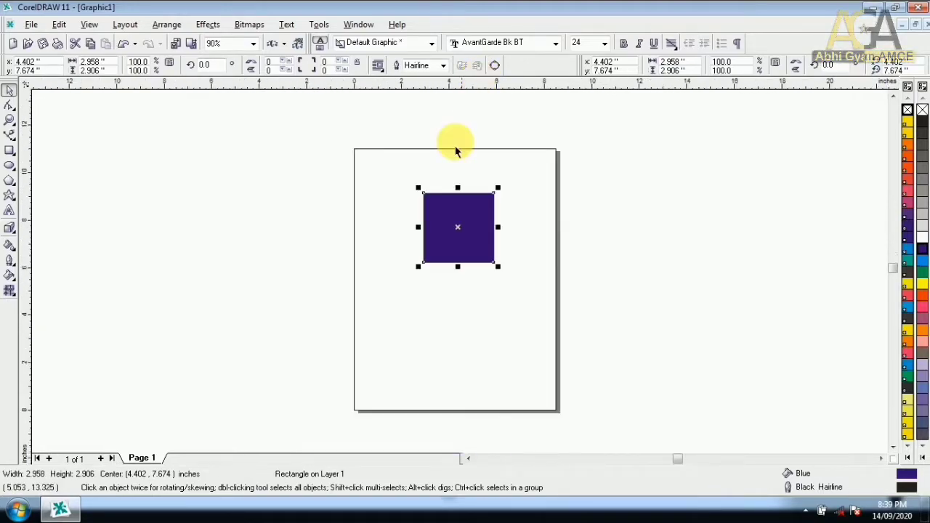
pyautogui.scroll(2, 453, 220)
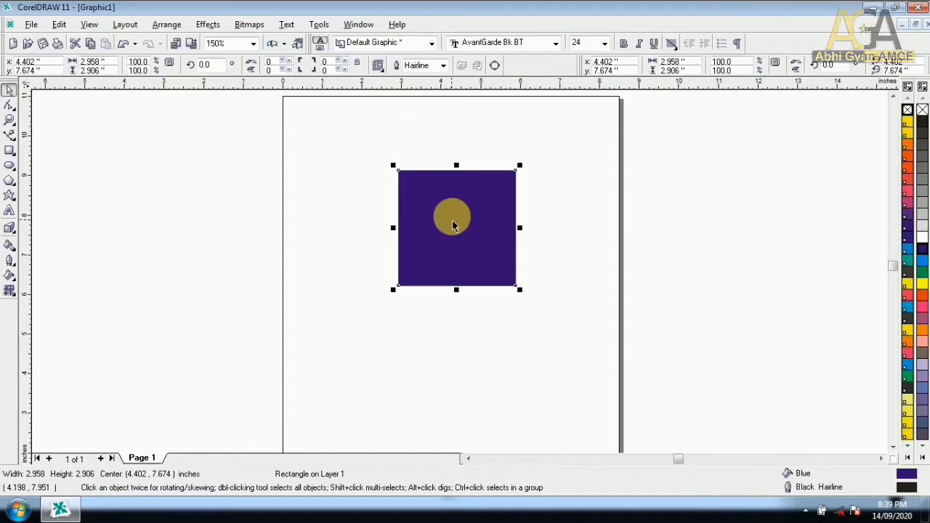
pyautogui.click(166, 29)
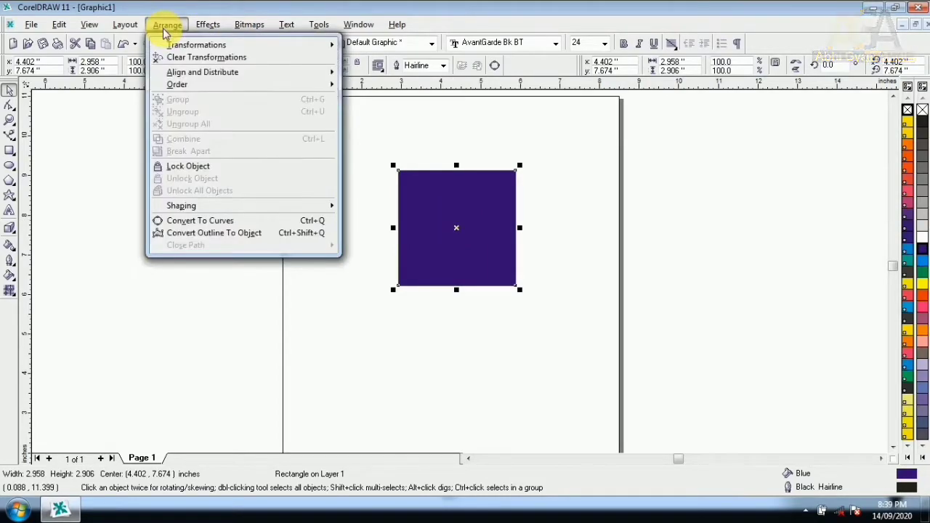
pyautogui.moveTo(179, 75)
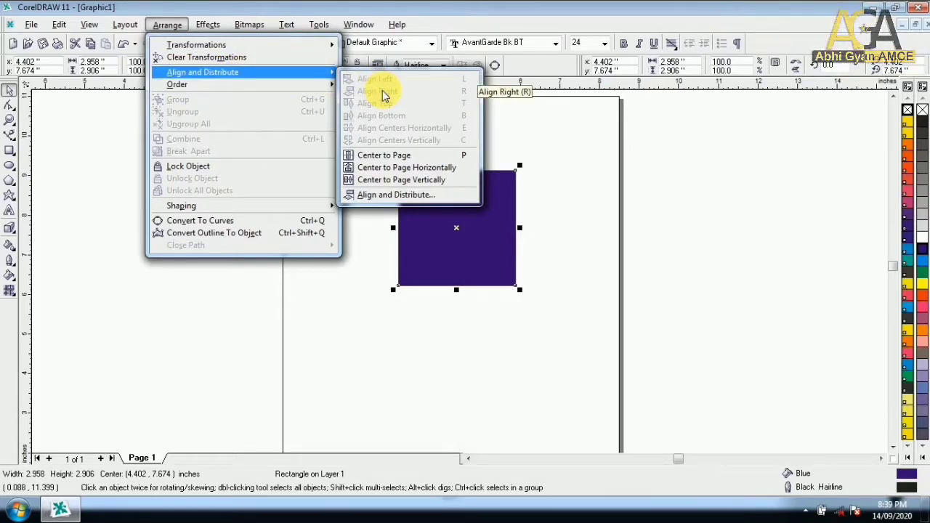
pyautogui.click(400, 373)
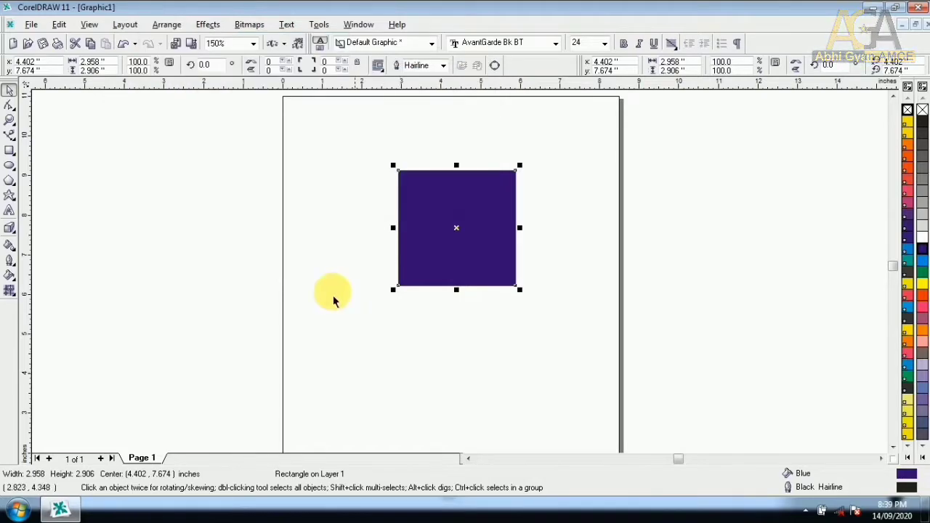
# Step: Enlarge the rectangle to about 6.67 by 7.42 in and place a copy of about 1.36 by 1.51 in near its upper-left corner
pyautogui.scroll(-2, 334, 300)
pyautogui.moveTo(456, 292); pyautogui.dragTo(502, 341)
pyautogui.moveTo(408, 253); pyautogui.dragTo(362, 205)
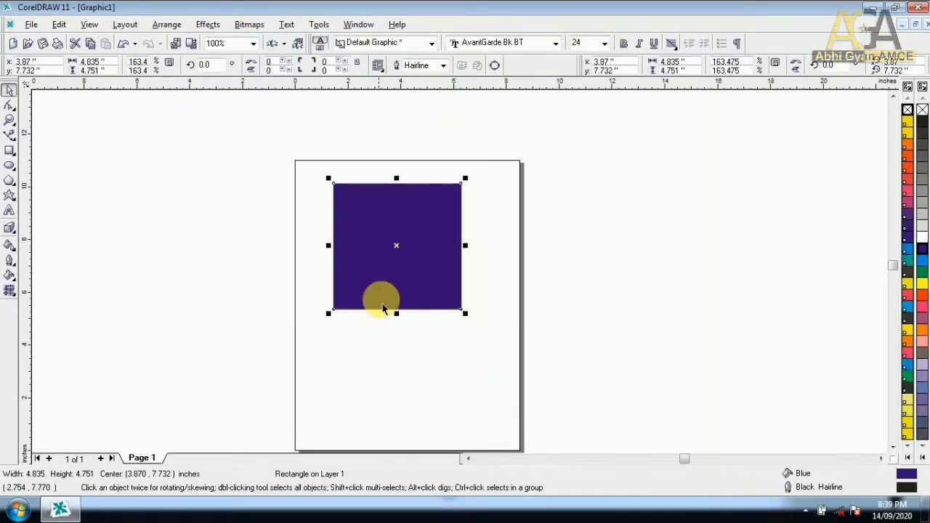
pyautogui.moveTo(398, 312); pyautogui.dragTo(396, 383)
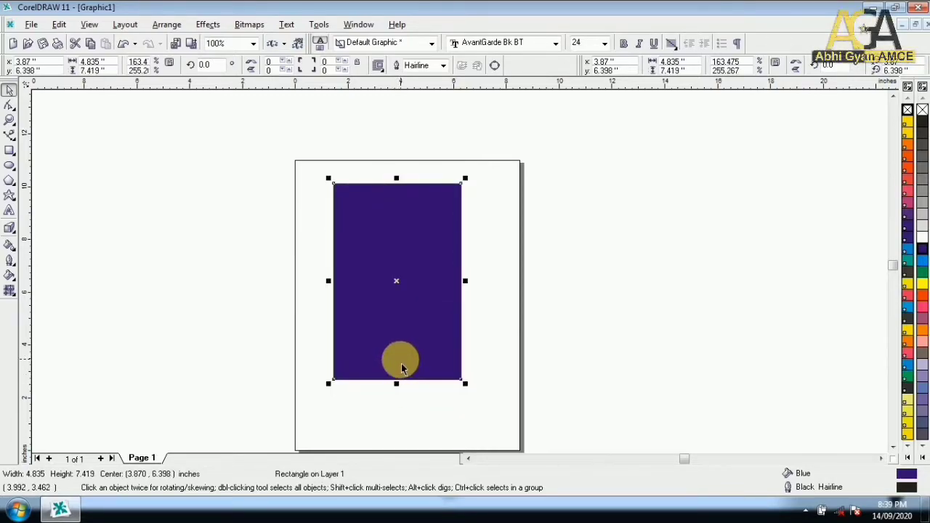
pyautogui.moveTo(465, 280); pyautogui.dragTo(514, 280)
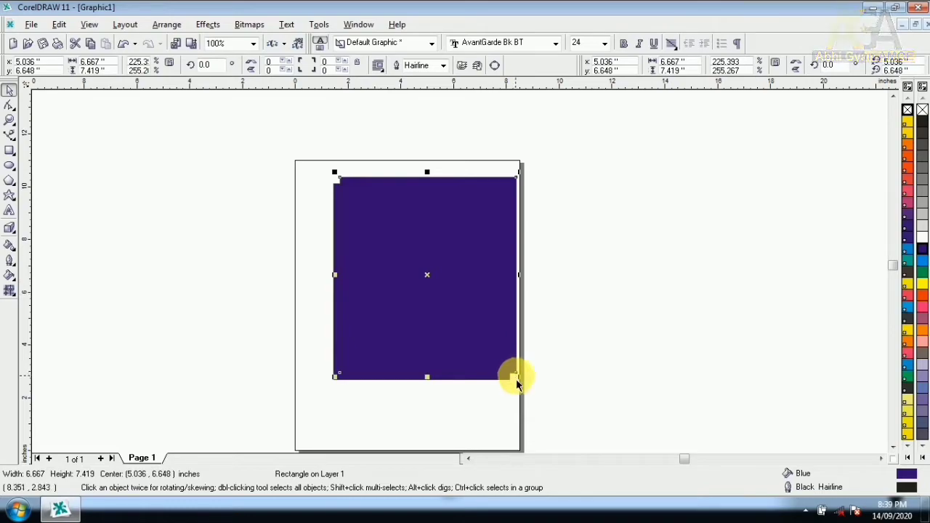
pyautogui.moveTo(517, 377); pyautogui.dragTo(358, 233)
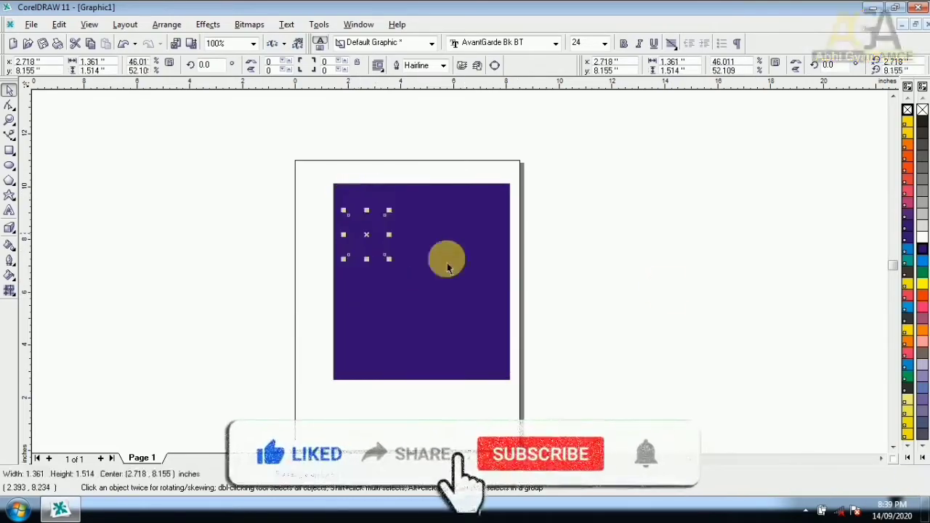
# Step: Fill the small rectangle with red and the large rectangle with yellow
pyautogui.click(922, 262)
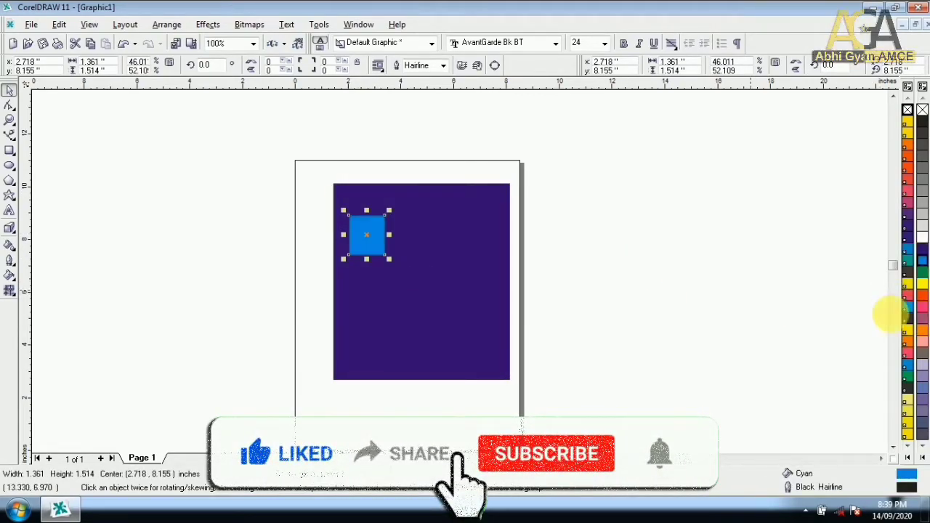
pyautogui.click(922, 295)
pyautogui.click(484, 282)
pyautogui.click(485, 282)
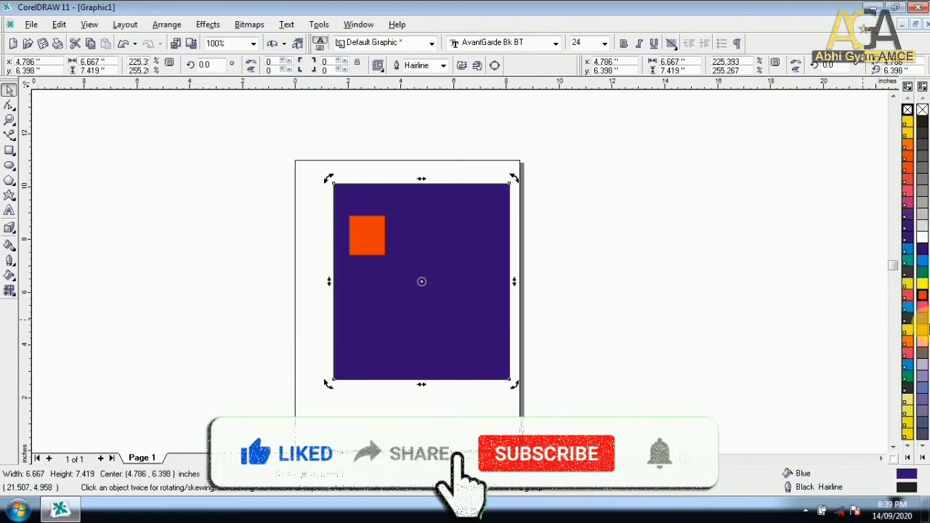
pyautogui.click(921, 283)
# Step: Select both rectangles and align the small red one to the left edge of the yellow one
pyautogui.click(370, 240)
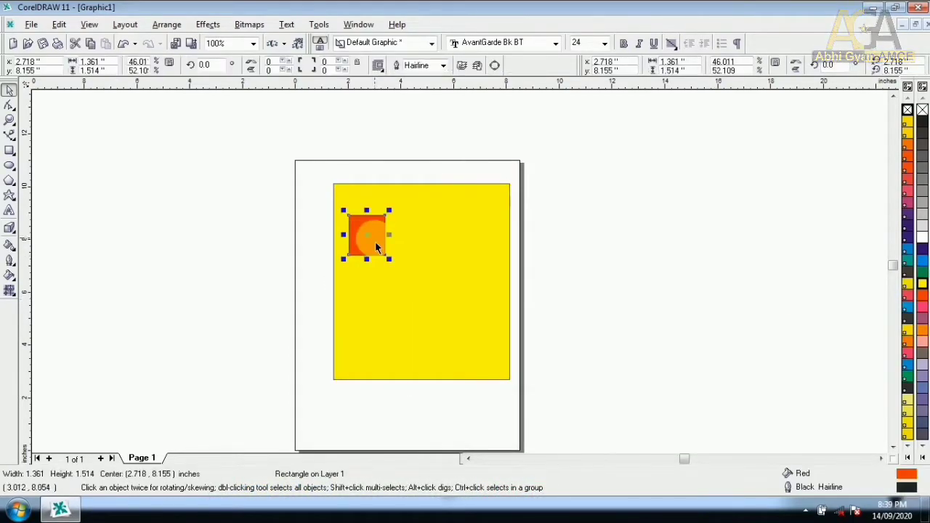
pyautogui.moveTo(321, 172); pyautogui.dragTo(576, 422)
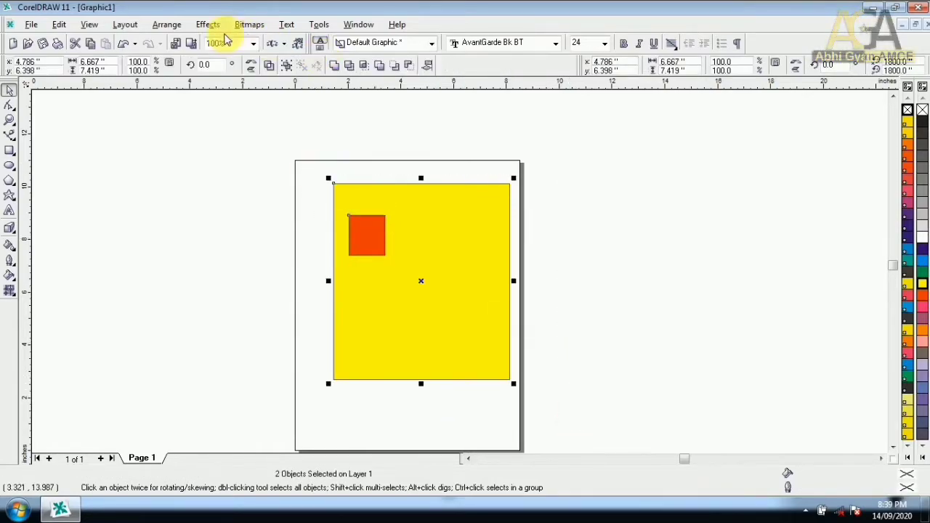
pyautogui.click(167, 24)
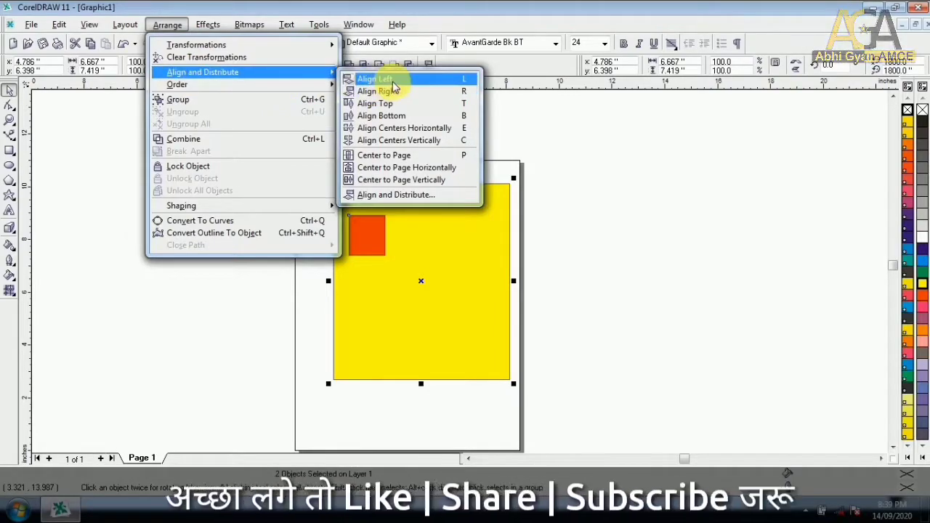
pyautogui.click(391, 80)
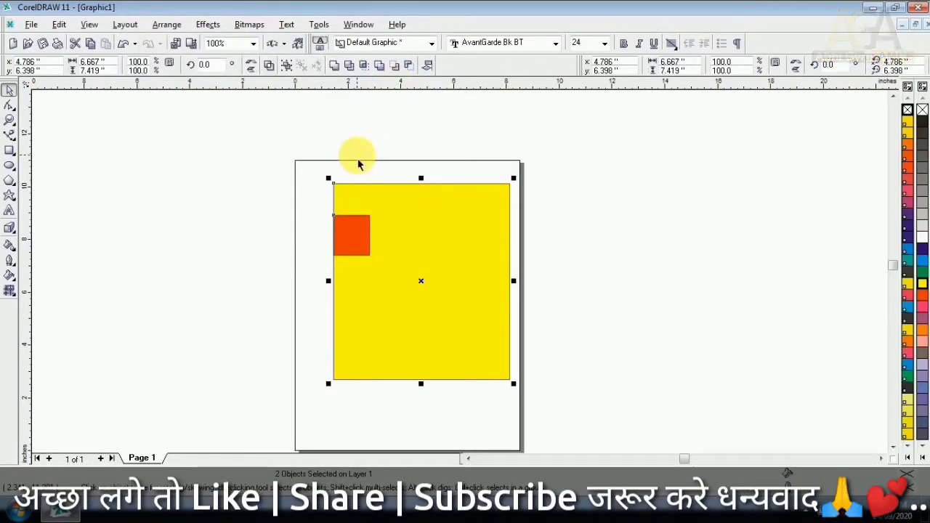
# Step: Align the red rectangle to the yellow one's right edge, and center it on the yellow rectangle horizontally and vertically
pyautogui.click(165, 26)
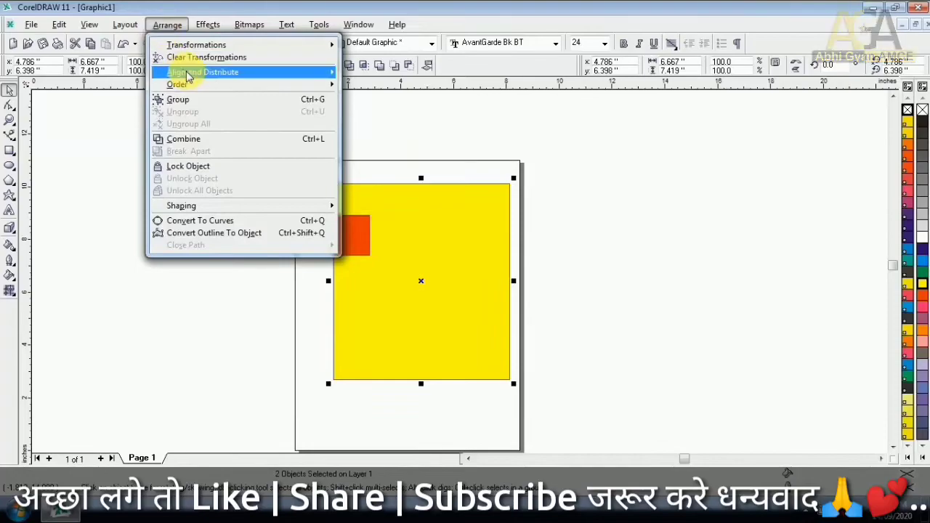
pyautogui.moveTo(189, 77)
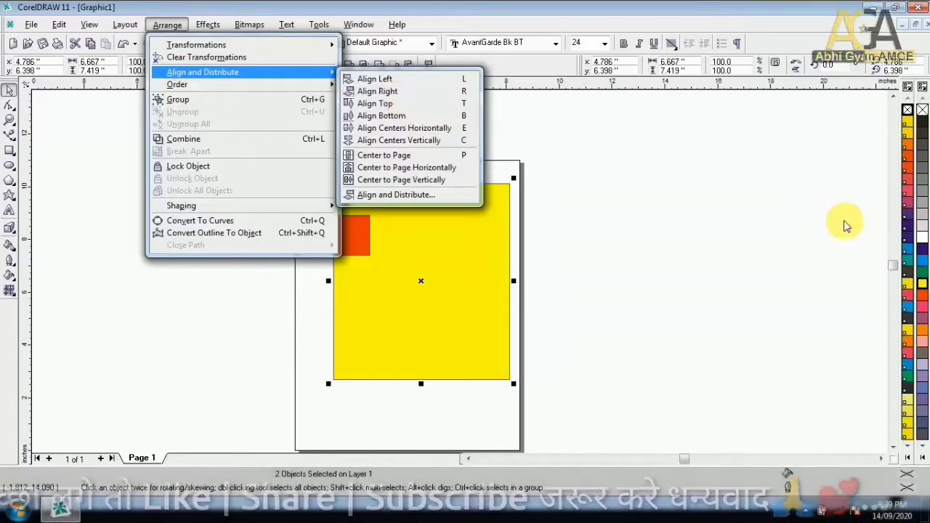
pyautogui.click(845, 225)
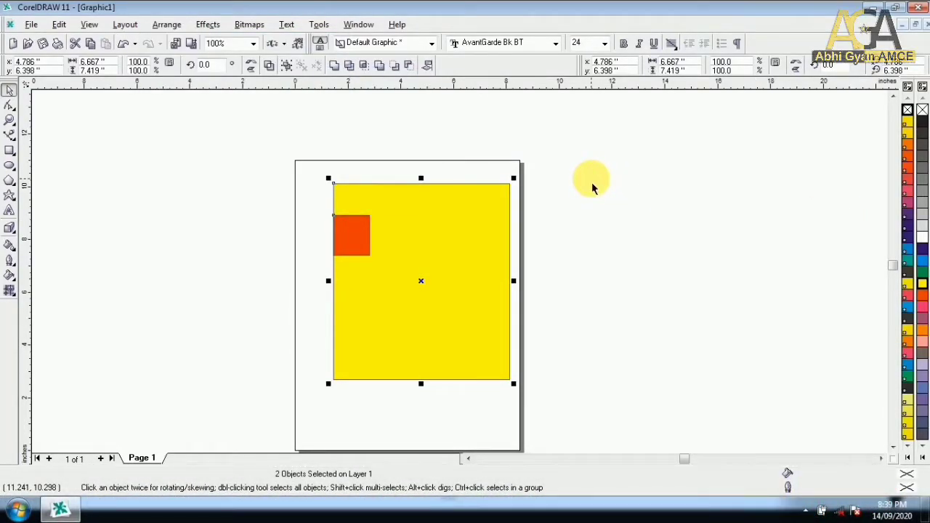
pyautogui.press('r')
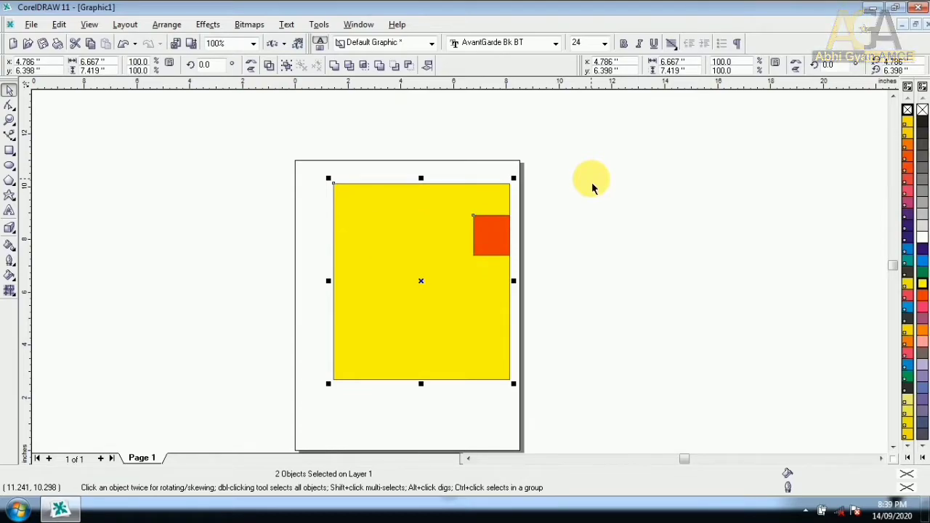
pyautogui.press('e')
pyautogui.press('c')
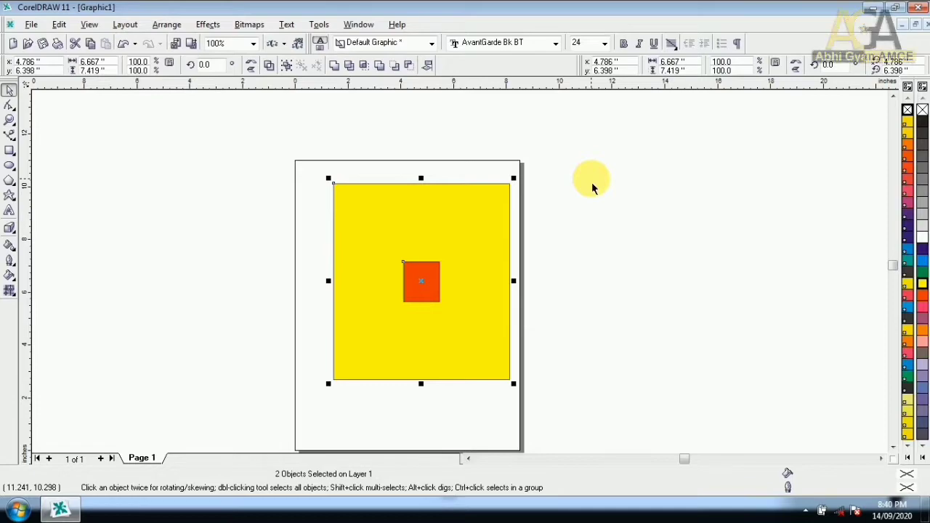
# Step: Align the red rectangle in turn to the yellow rectangle's left, bottom, top and right edges, ending in the upper-right corner
pyautogui.click(161, 25)
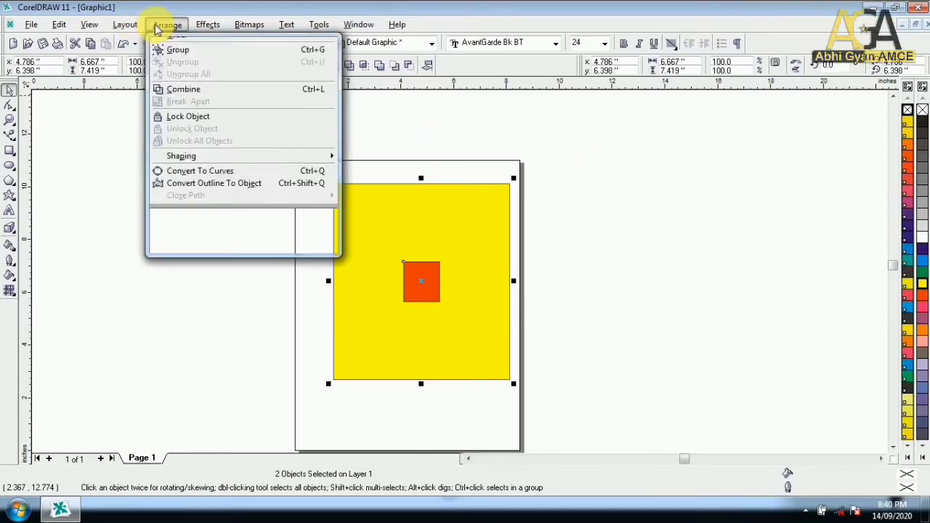
pyautogui.moveTo(180, 74)
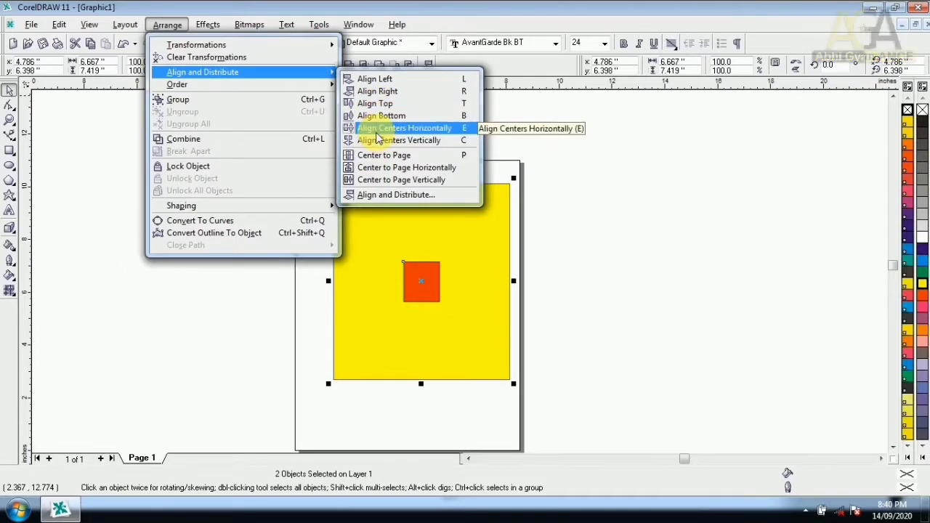
pyautogui.click(424, 147)
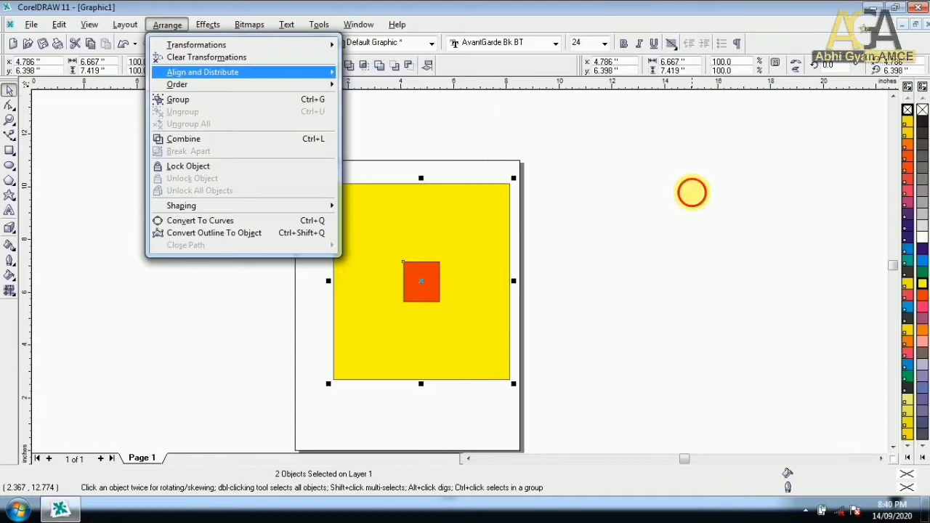
pyautogui.press('l')
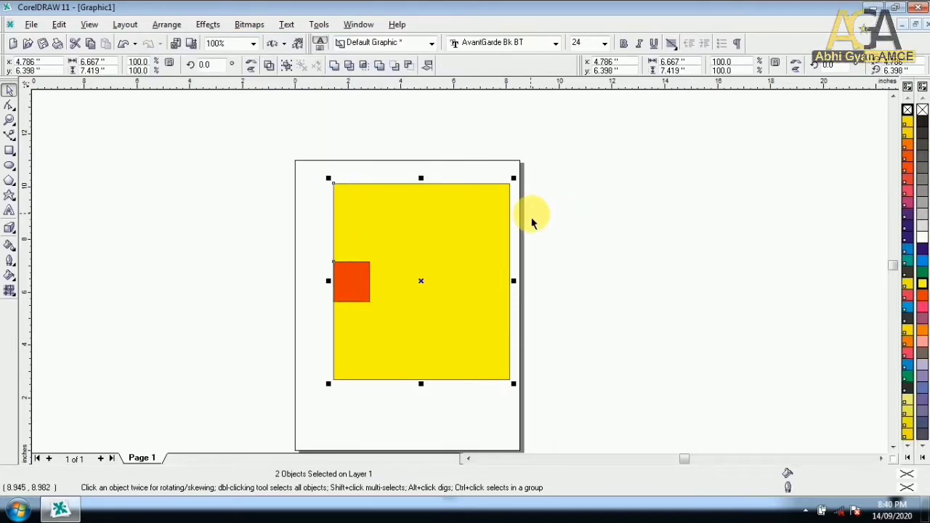
pyautogui.press('b')
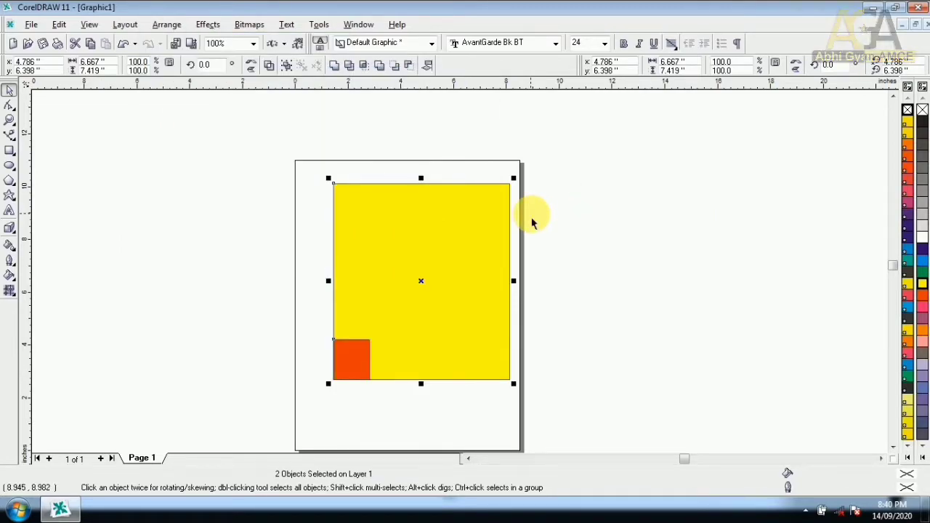
pyautogui.press('t')
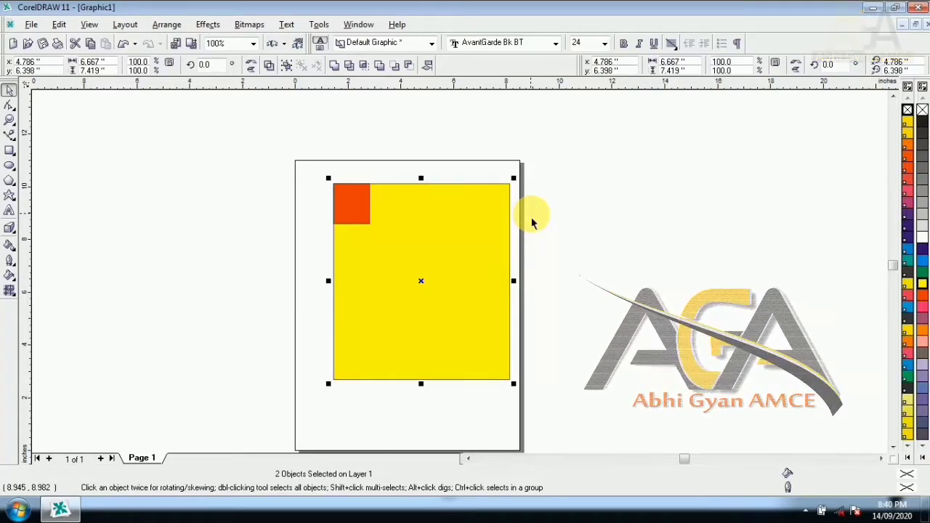
pyautogui.press('r')
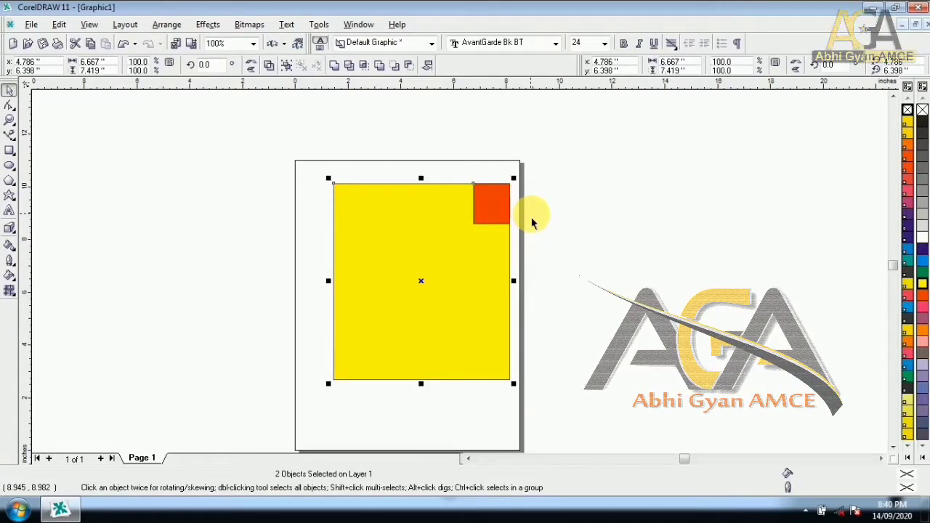
# Step: Reselect both rectangles and align the red one to the yellow one's vertical center line, then its bottom edge, then its middle
pyautogui.press('m')
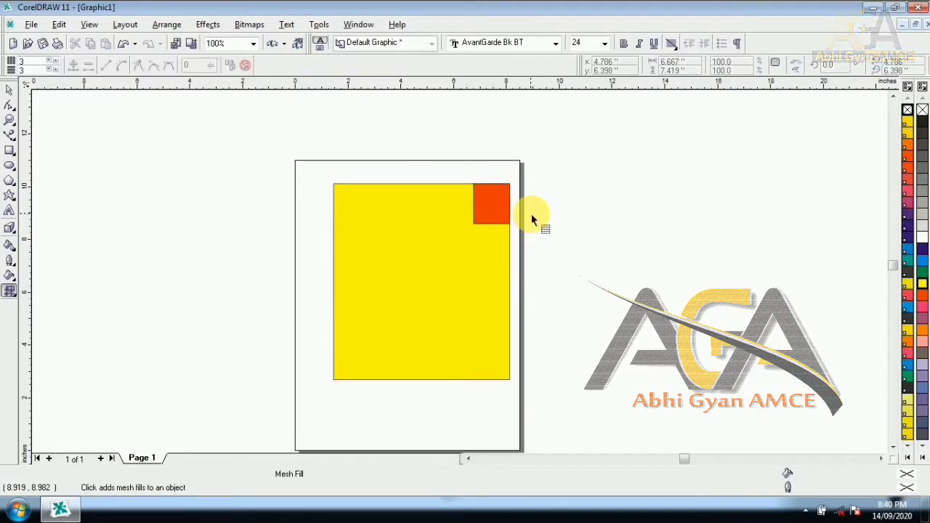
pyautogui.click(10, 89)
pyautogui.scroll(-1, 400, 247)
pyautogui.moveTo(222, 100); pyautogui.dragTo(576, 365)
pyautogui.press('c')
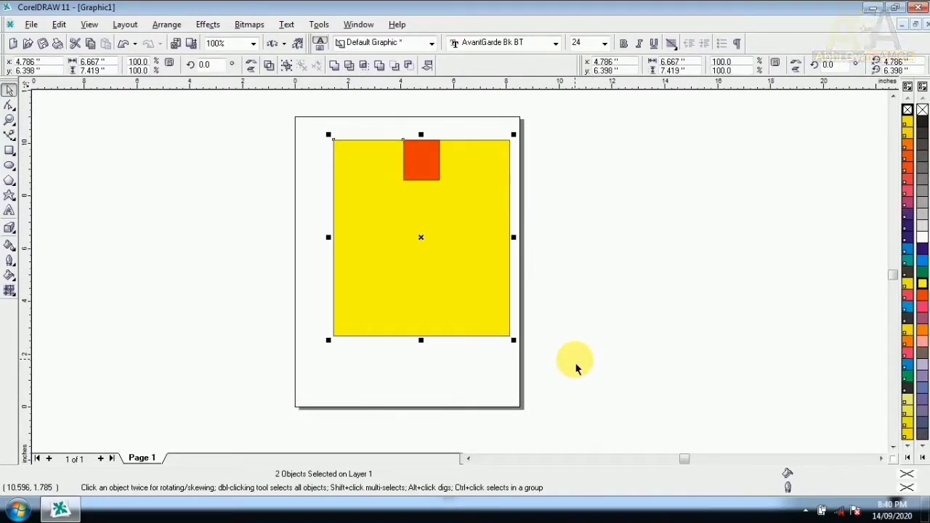
pyautogui.press('b')
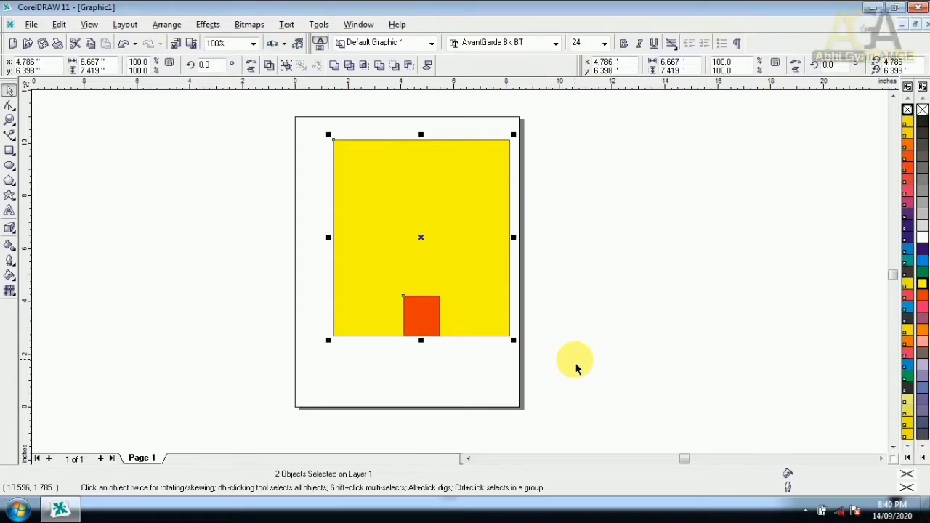
pyautogui.press('e')
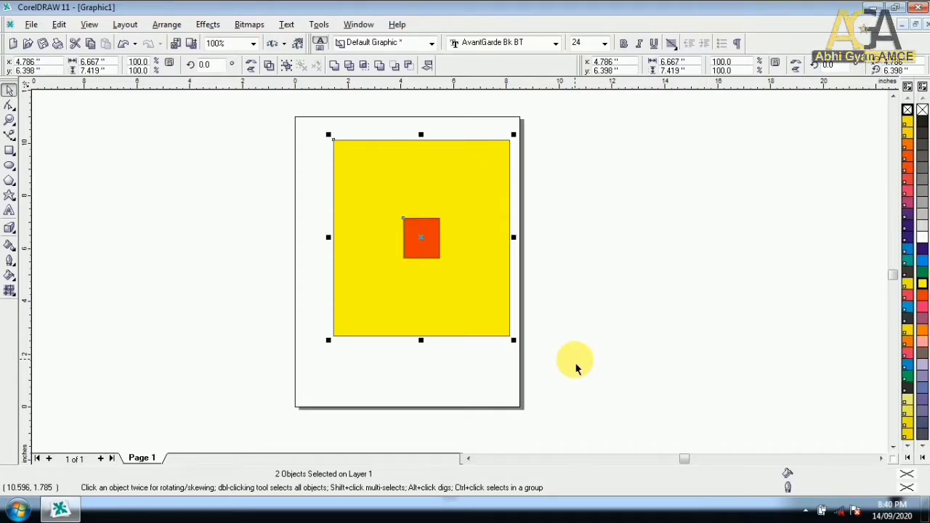
# Step: Select both rectangles and center them on the page with Center to Page
pyautogui.moveTo(284, 113); pyautogui.dragTo(589, 404)
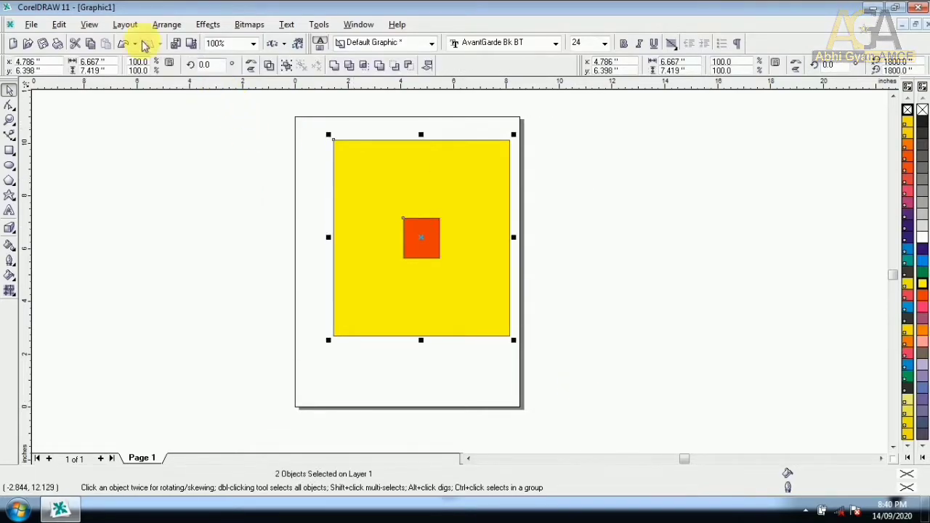
pyautogui.click(167, 24)
pyautogui.moveTo(244, 77)
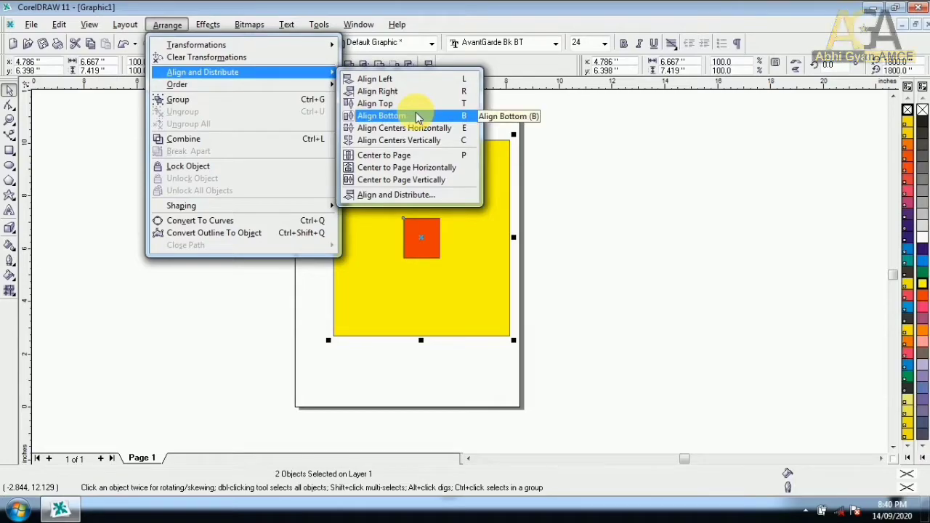
pyautogui.click(419, 159)
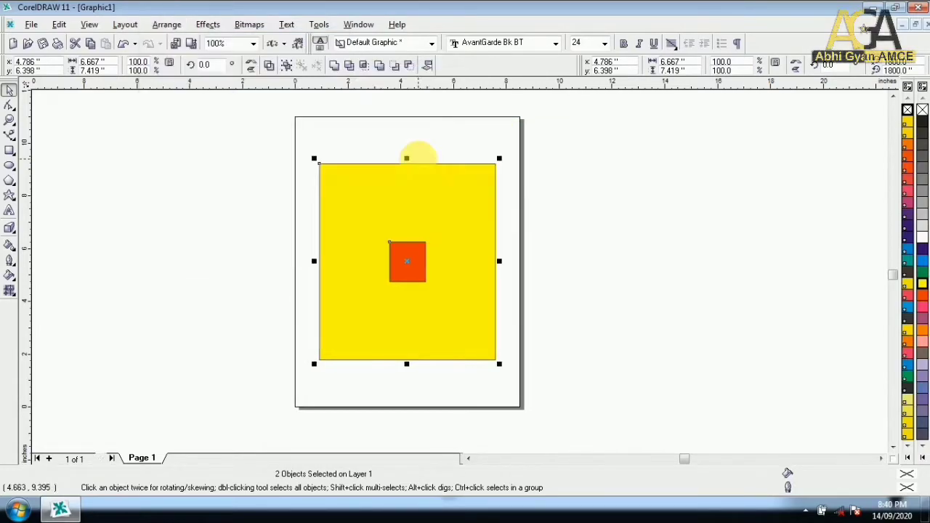
# Step: Move both rectangles together off the page into the empty area on its right
pyautogui.click(600, 310)
pyautogui.moveTo(300, 161); pyautogui.dragTo(598, 363)
pyautogui.moveTo(480, 327); pyautogui.dragTo(691, 380)
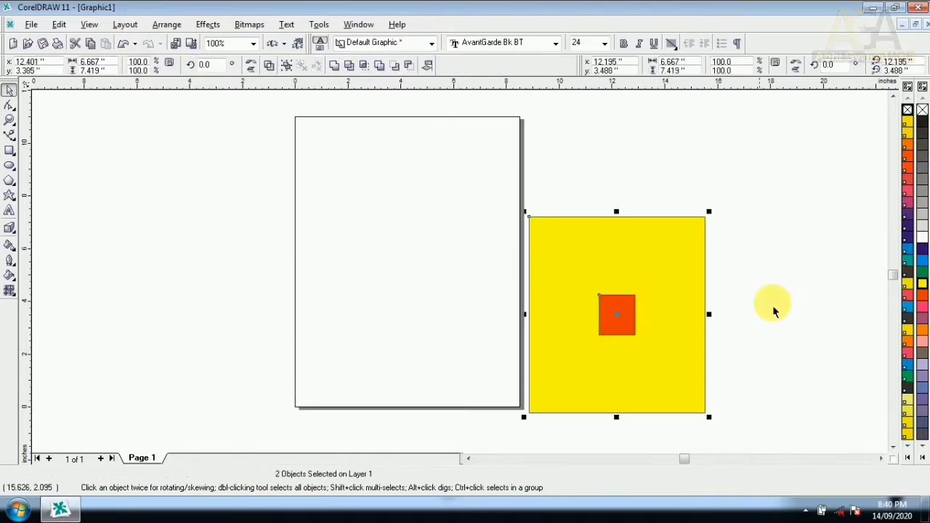
# Step: Move the red rectangle outside the yellow one's upper-right corner, select both, and center them on the page
pyautogui.click(624, 301)
pyautogui.moveTo(623, 300); pyautogui.dragTo(738, 182)
pyautogui.moveTo(486, 127); pyautogui.dragTo(761, 417)
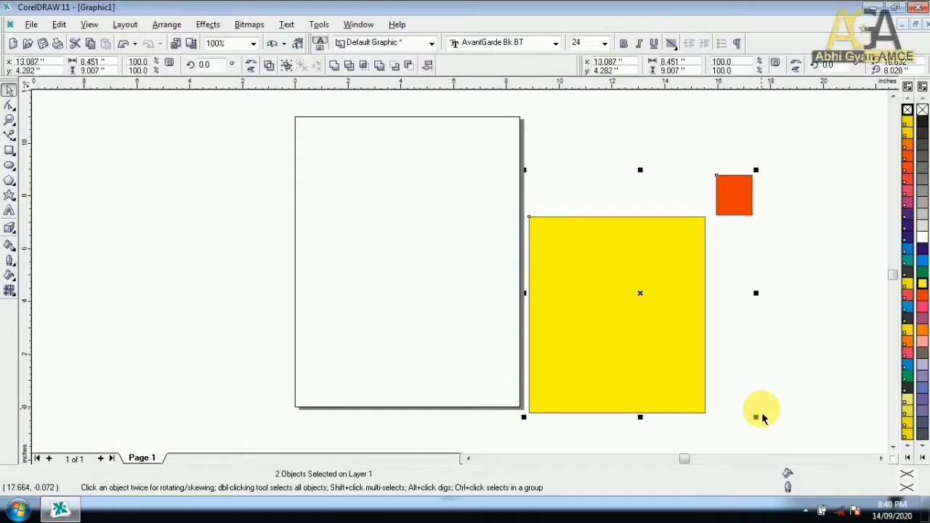
pyautogui.press('p')
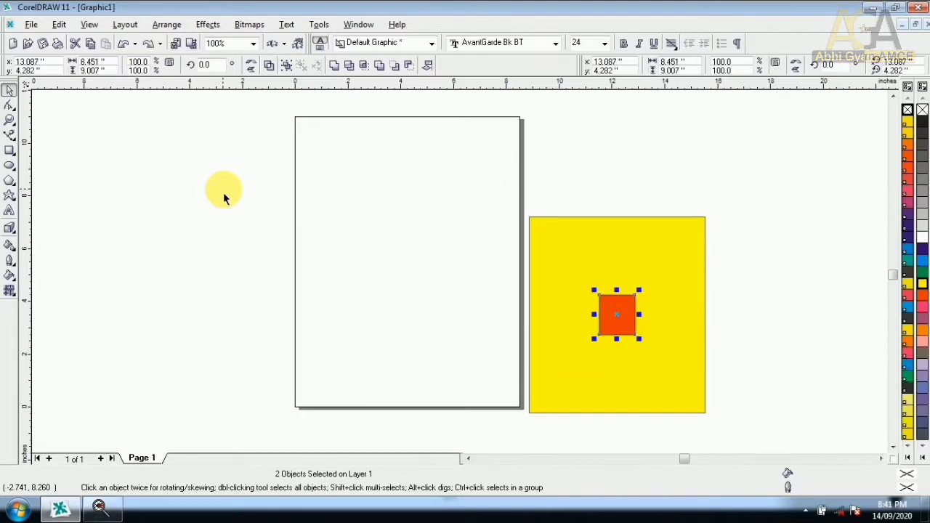
# Step: Move the red rectangle near the yellow one's upper-right corner, center both on the page, and undo the centering
pyautogui.moveTo(617, 321); pyautogui.dragTo(680, 258)
pyautogui.moveTo(485, 172); pyautogui.dragTo(751, 410)
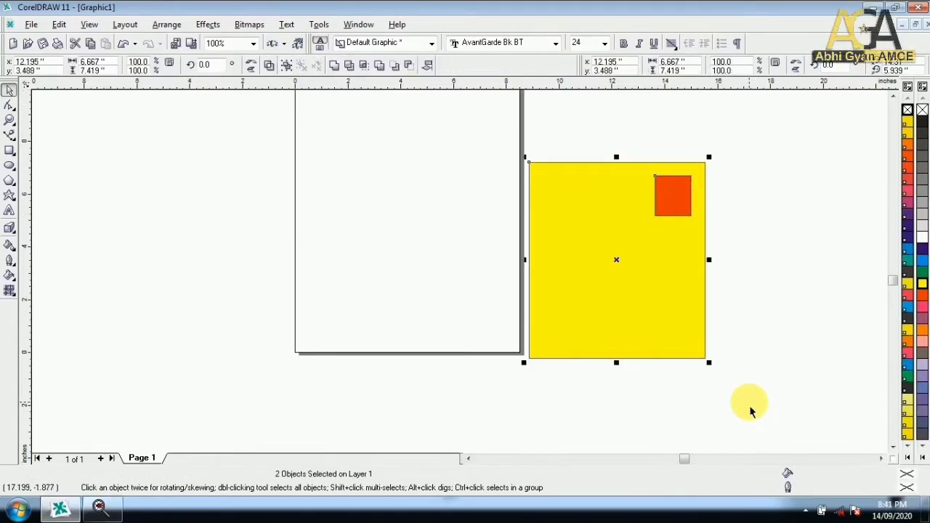
pyautogui.press('p')
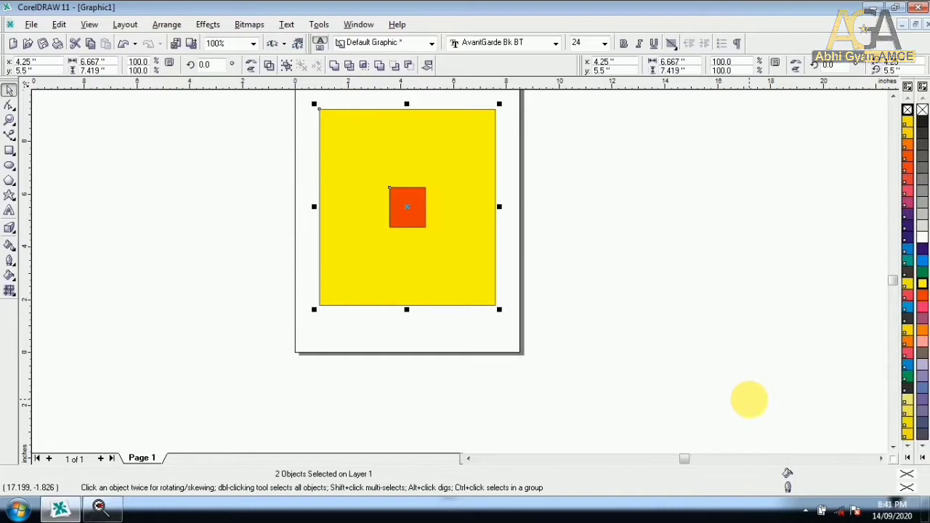
pyautogui.hotkey('ctrl', 'z')
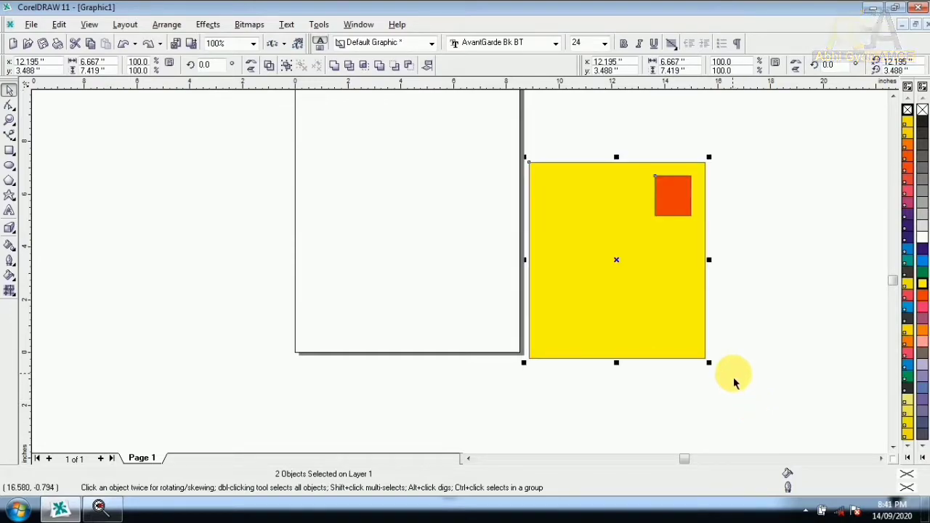
# Step: Group both rectangles, center the group on the page, and undo the centering
pyautogui.hotkey('ctrl', 'g')
pyautogui.click(168, 26)
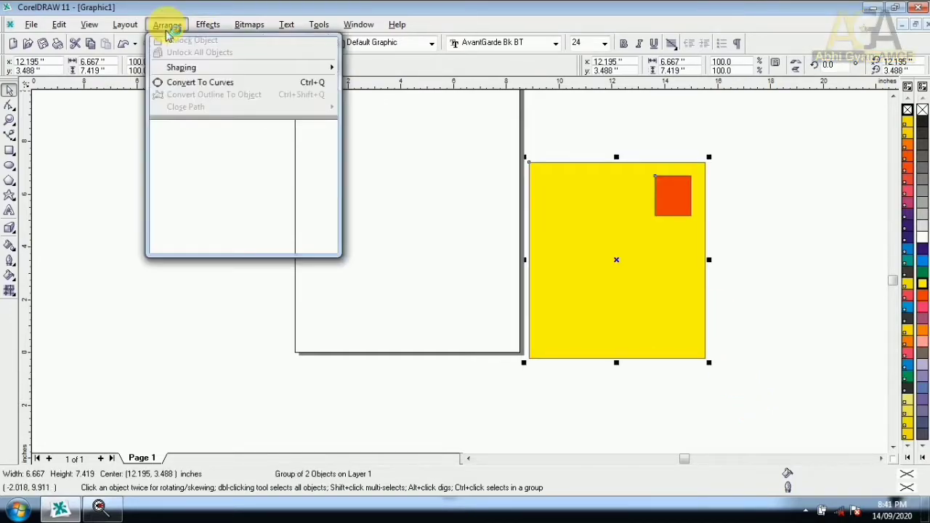
pyautogui.click(729, 123)
pyautogui.press('p')
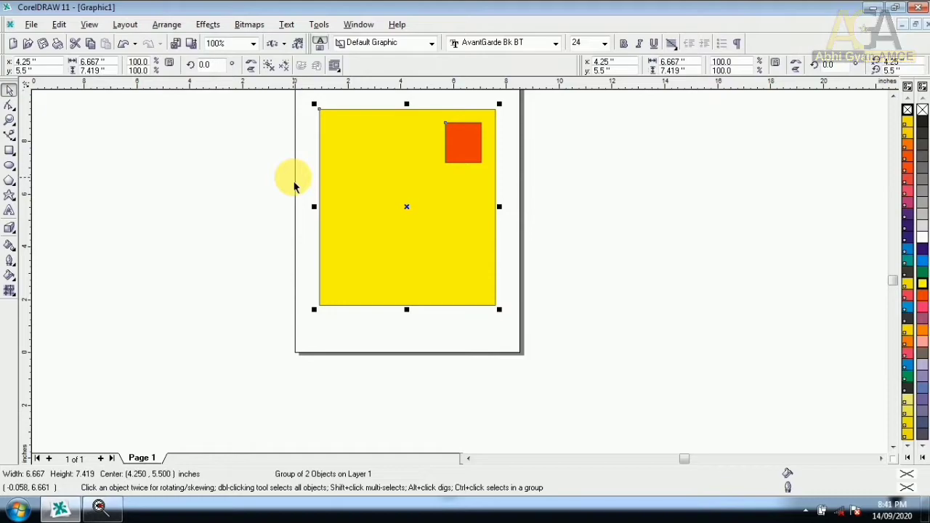
pyautogui.hotkey('ctrl', 'z')
# Step: Ungroup the two rectangles and deselect them
pyautogui.click(167, 25)
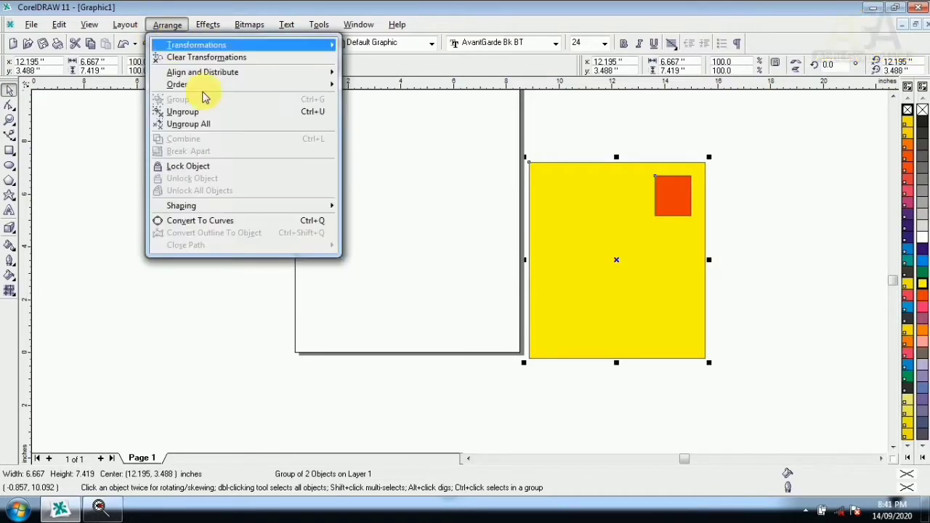
pyautogui.click(196, 111)
pyautogui.click(548, 158)
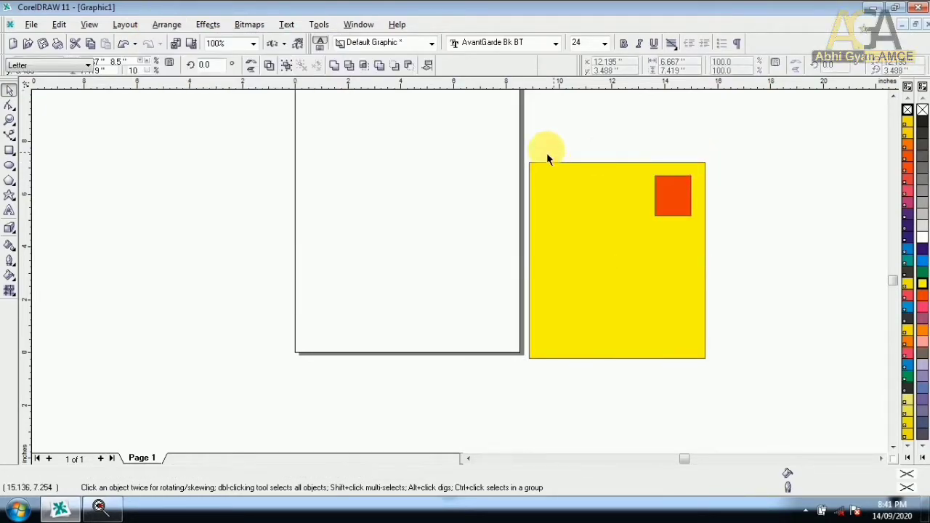
# Step: Select both rectangles and apply Center to Page Horizontally, followed by Center to Page Vertically
pyautogui.moveTo(759, 410); pyautogui.dragTo(508, 145)
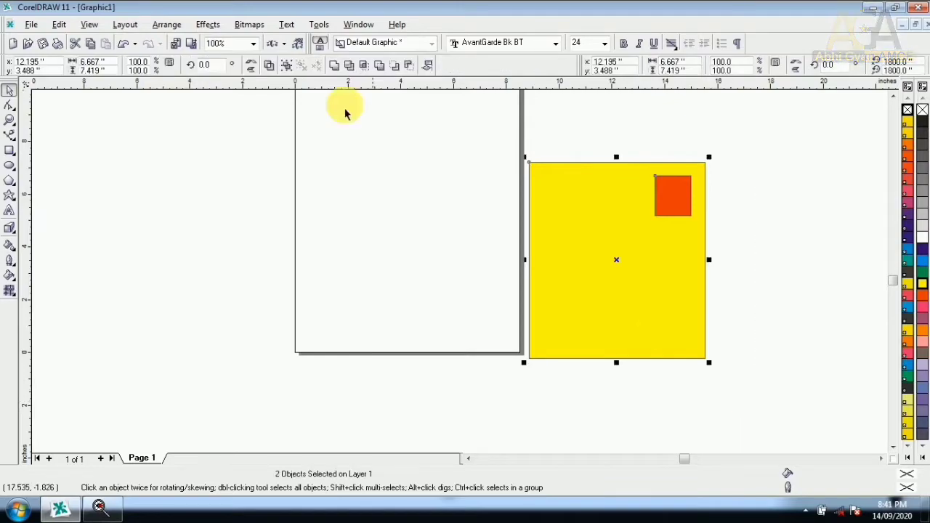
pyautogui.click(167, 25)
pyautogui.moveTo(208, 76)
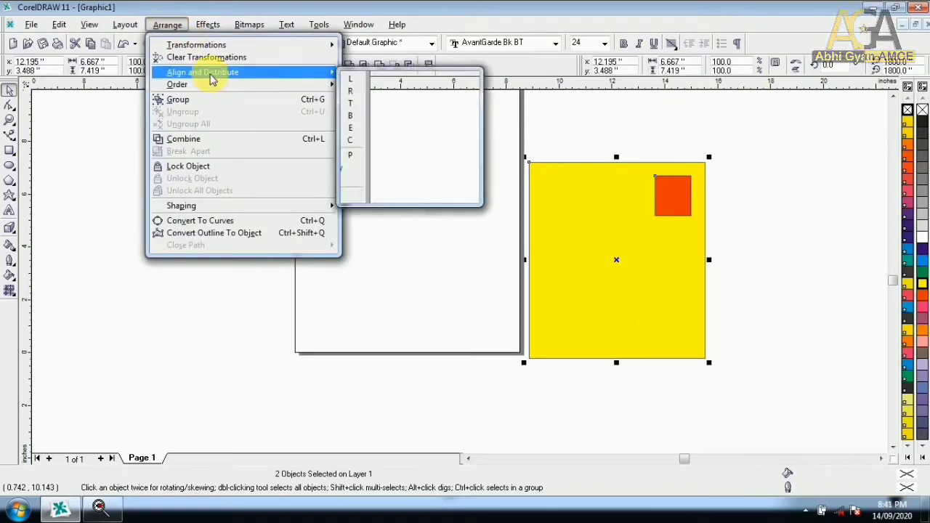
pyautogui.click(411, 172)
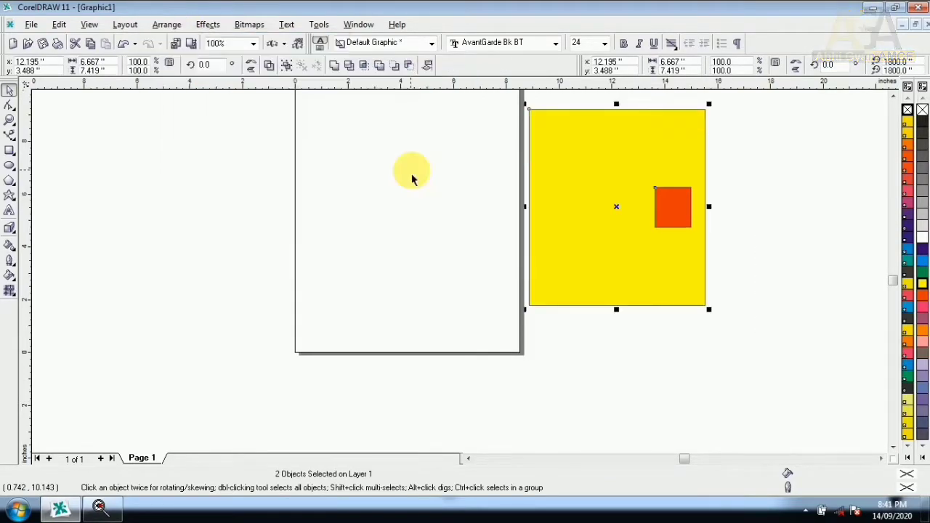
pyautogui.click(169, 25)
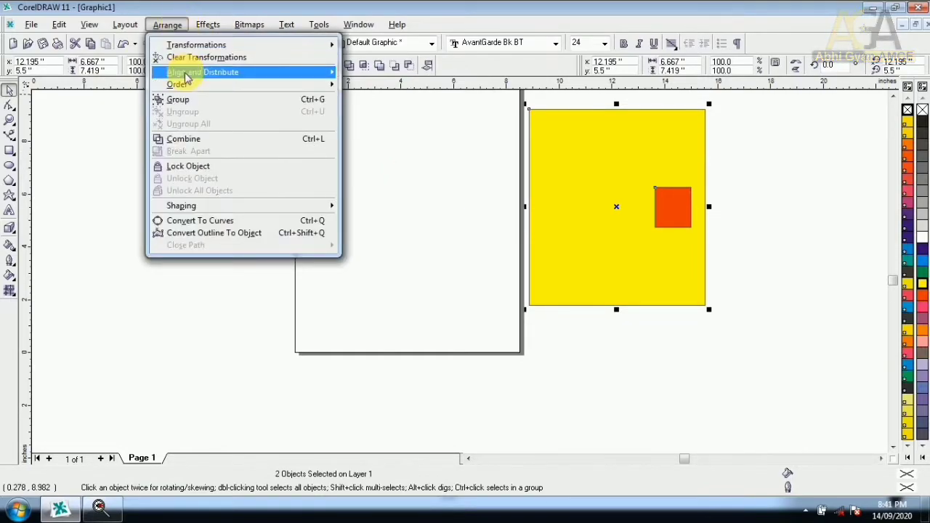
pyautogui.moveTo(322, 71)
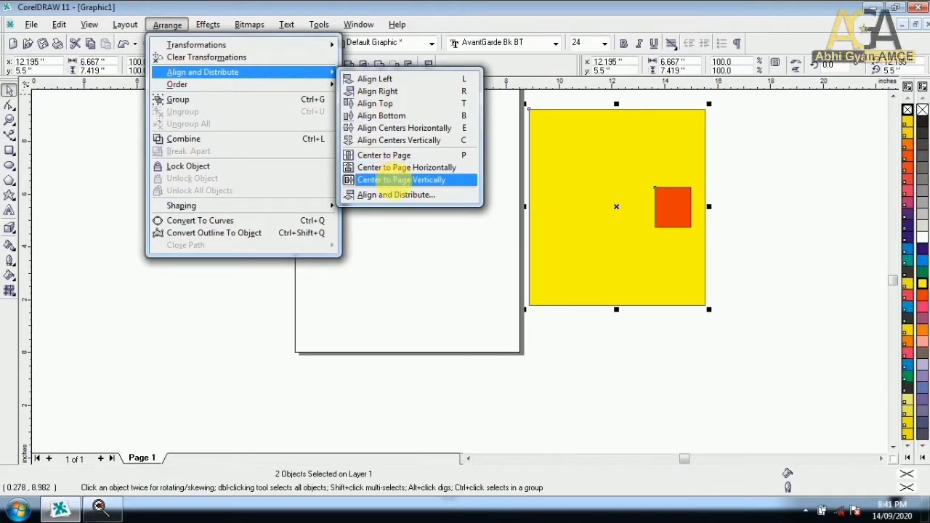
pyautogui.click(395, 181)
# Step: Using the Align and Distribute settings, align both rectangles by their horizontal and vertical centers to the center of the page
pyautogui.click(167, 25)
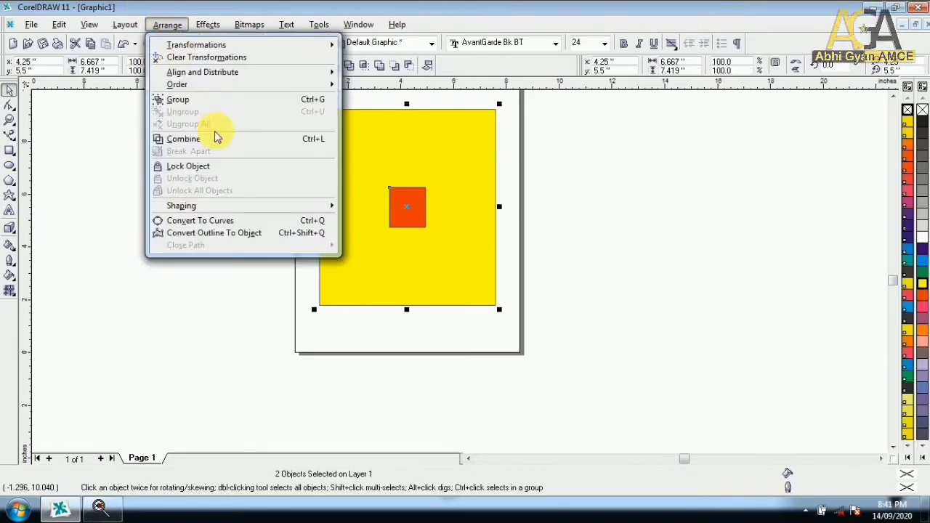
pyautogui.moveTo(194, 79)
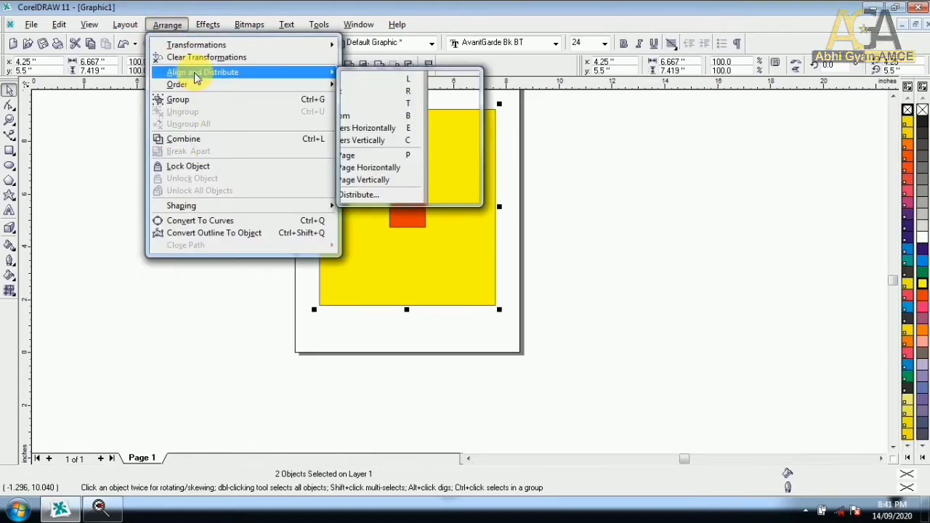
pyautogui.click(392, 196)
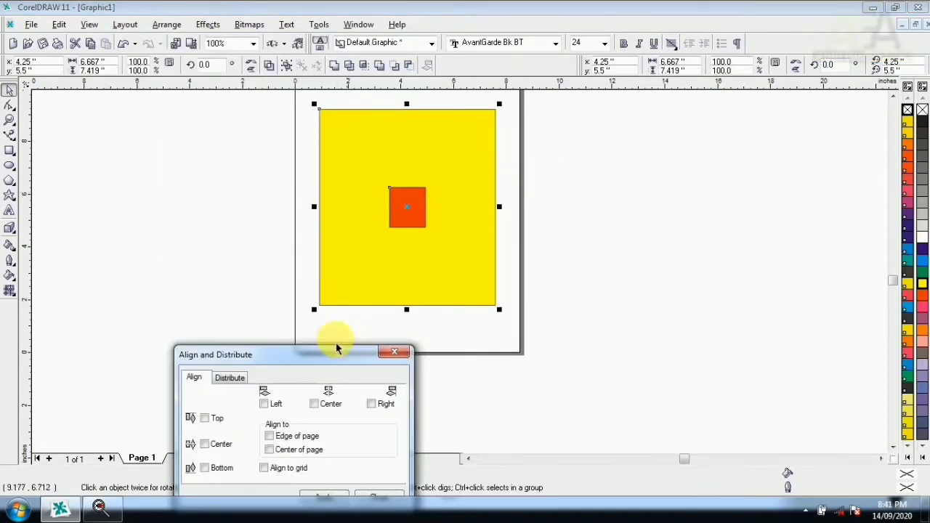
pyautogui.moveTo(313, 354); pyautogui.dragTo(690, 137)
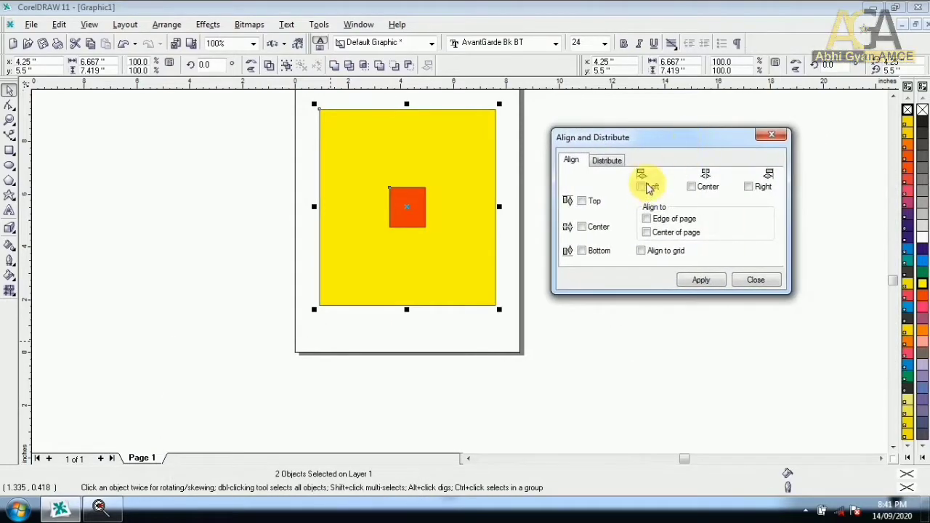
pyautogui.click(690, 188)
pyautogui.click(686, 281)
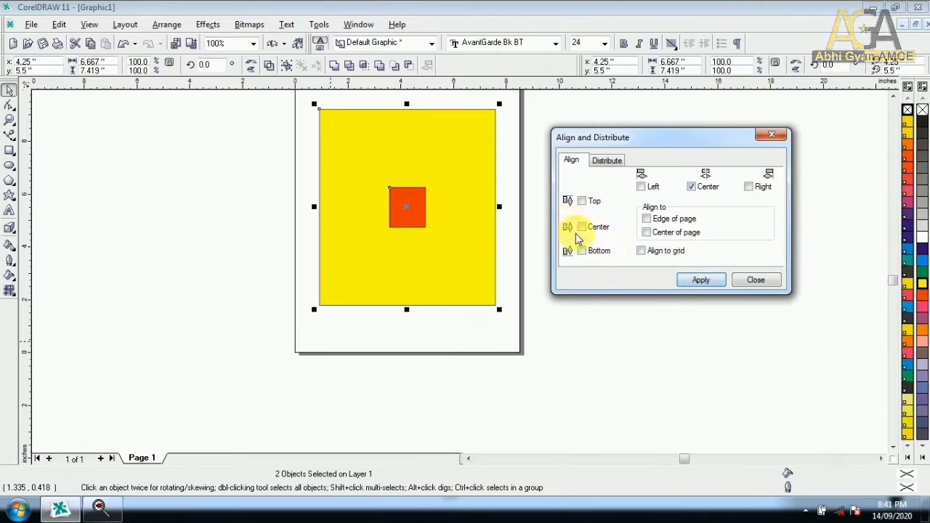
pyautogui.click(647, 232)
pyautogui.click(693, 281)
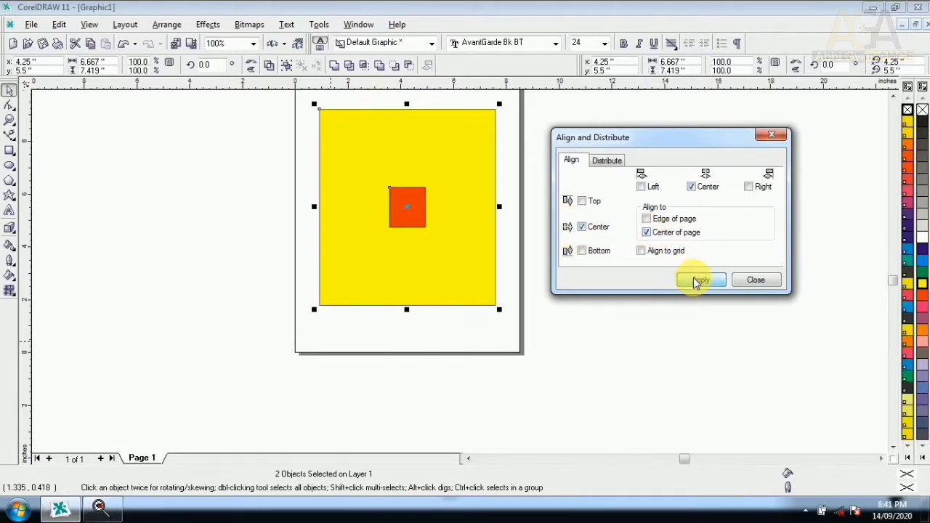
# Step: Align the tops of both rectangles to the center of the page and close the Align and Distribute settings
pyautogui.click(582, 200)
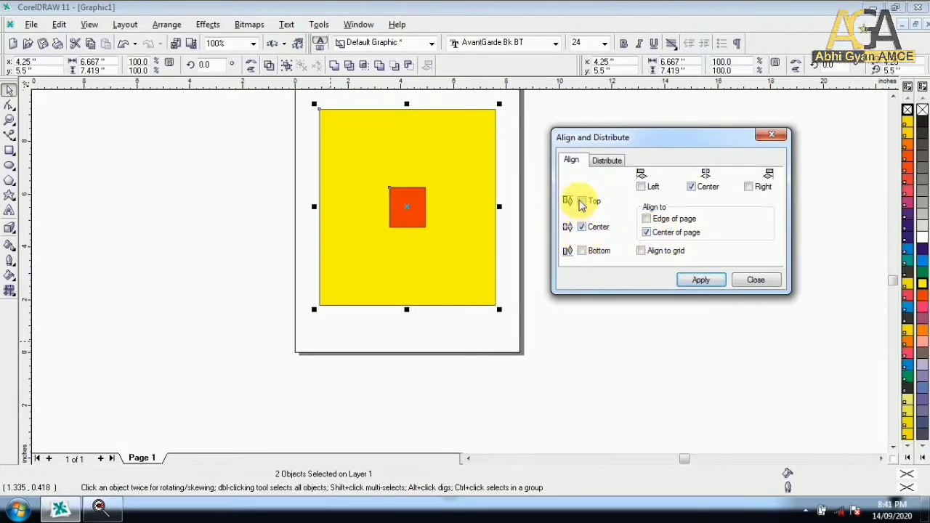
pyautogui.click(685, 281)
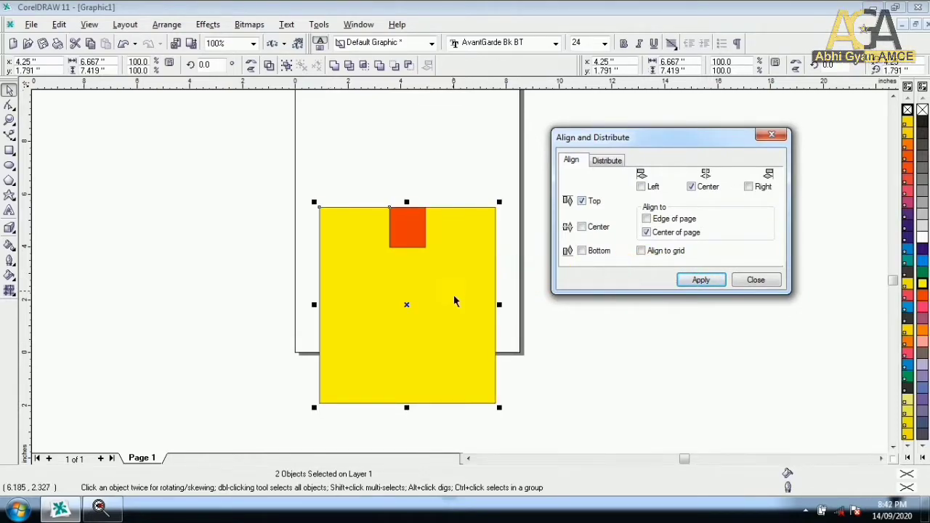
pyautogui.click(753, 280)
pyautogui.click(167, 25)
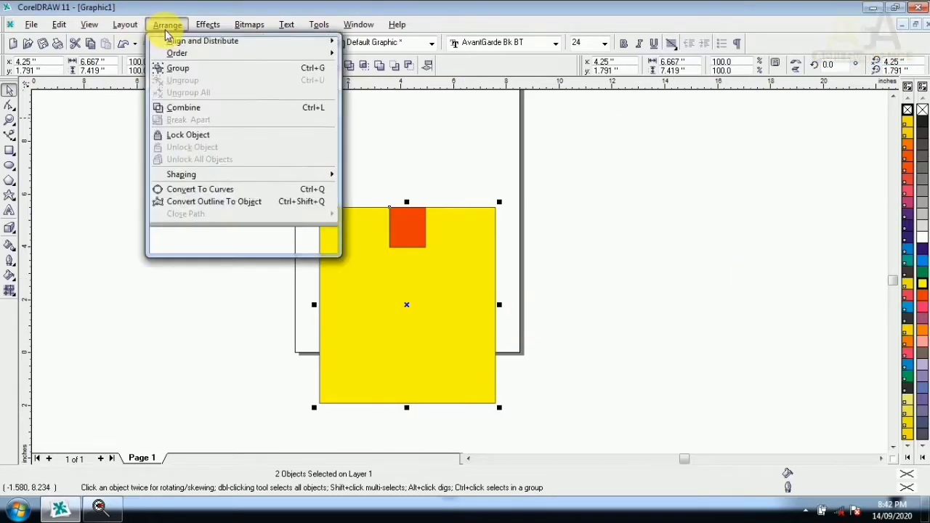
pyautogui.moveTo(198, 73)
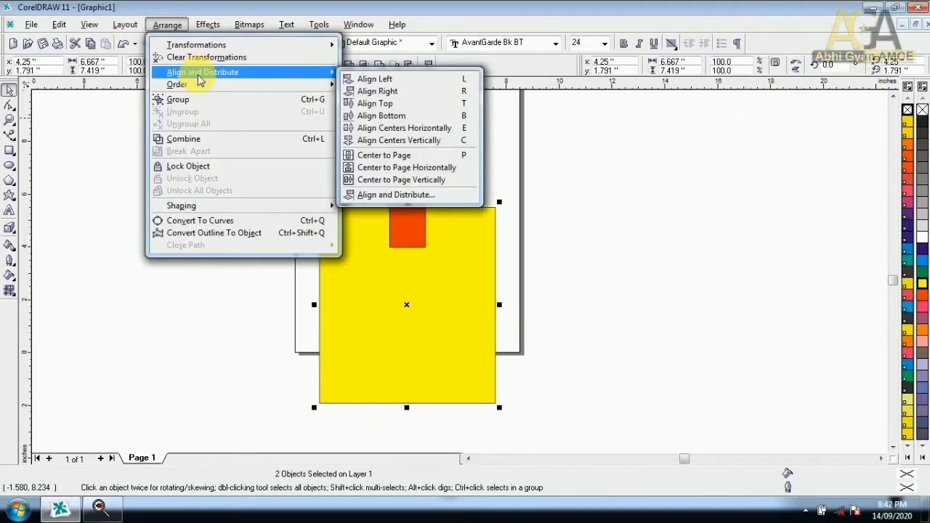
pyautogui.click(585, 216)
# Step: Enlarge the red rectangle from its lower-right corner to about 4.66 by 5.19 inches
pyautogui.click(420, 241)
pyautogui.click(410, 228)
pyautogui.moveTo(427, 249); pyautogui.dragTo(567, 352)
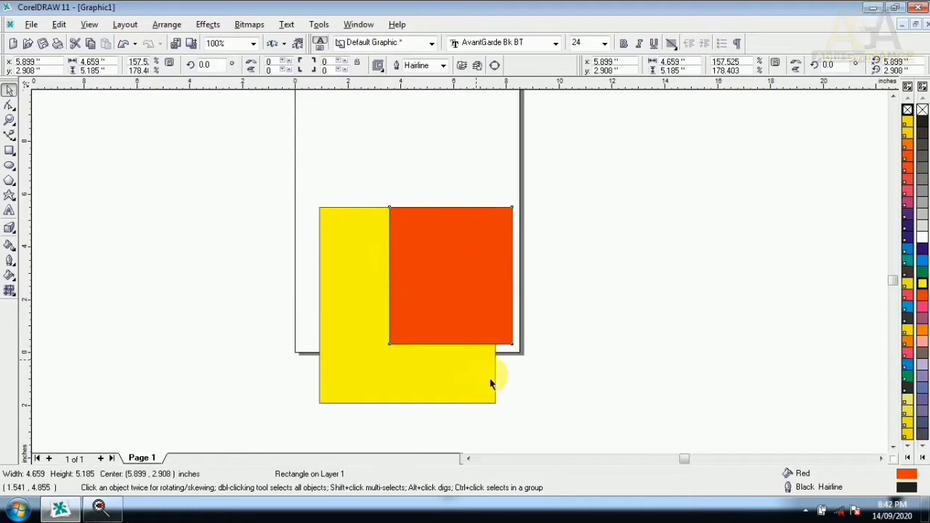
# Step: Select both rectangles, move them up so they lie fully within the page, and deselect them
pyautogui.keyDown('shift'); pyautogui.click(390, 259); pyautogui.keyUp('shift')
pyautogui.moveTo(390, 259); pyautogui.dragTo(378, 161)
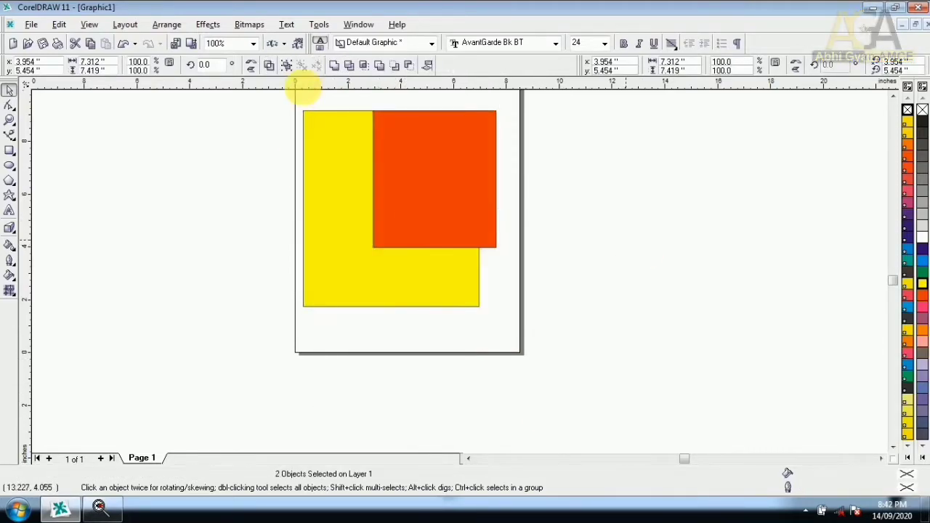
pyautogui.click(300, 109)
pyautogui.scroll(1, 300, 109)
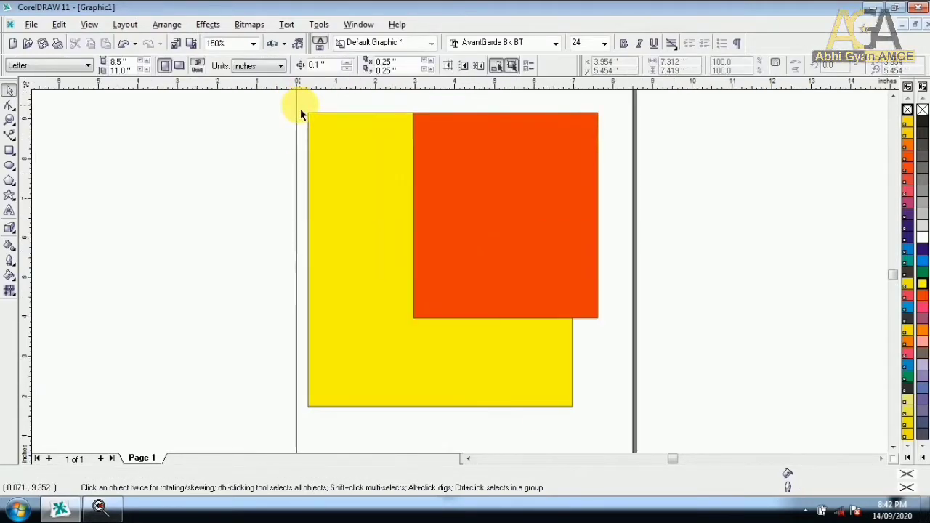
# Step: Select the red rectangle and examine which stacking Order commands are available for it
pyautogui.click(164, 26)
pyautogui.moveTo(187, 87)
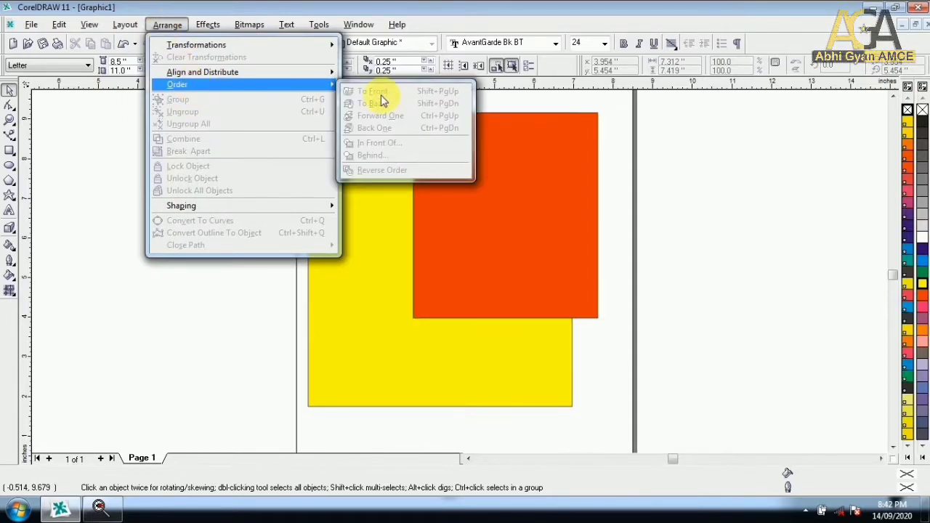
pyautogui.click(385, 101)
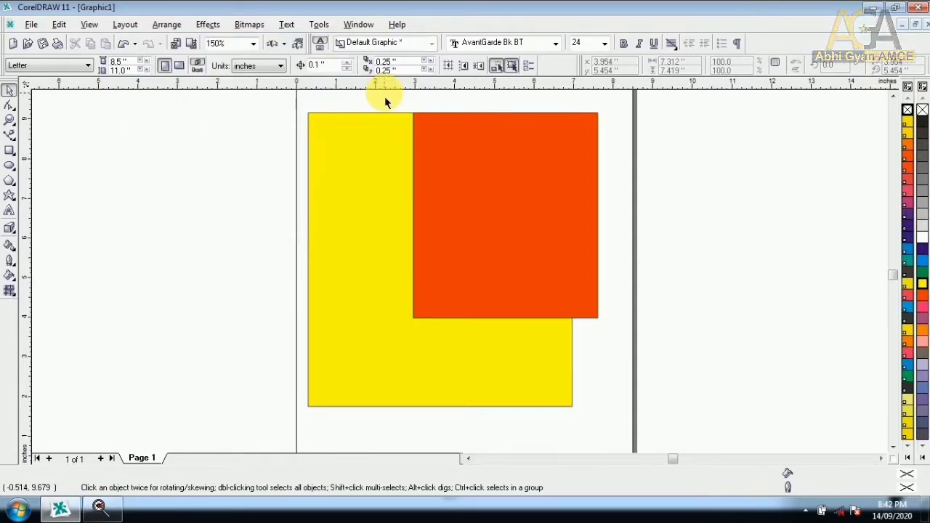
pyautogui.click(485, 209)
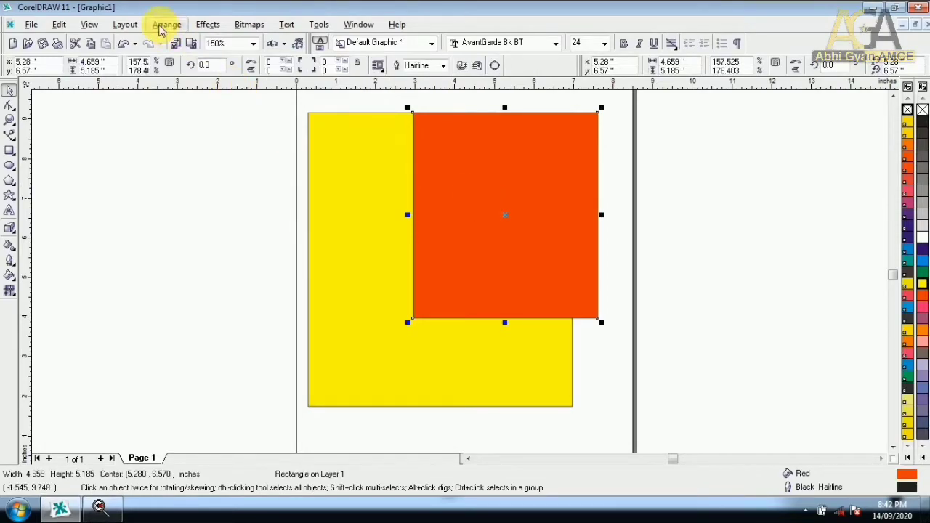
pyautogui.click(161, 26)
pyautogui.moveTo(320, 84)
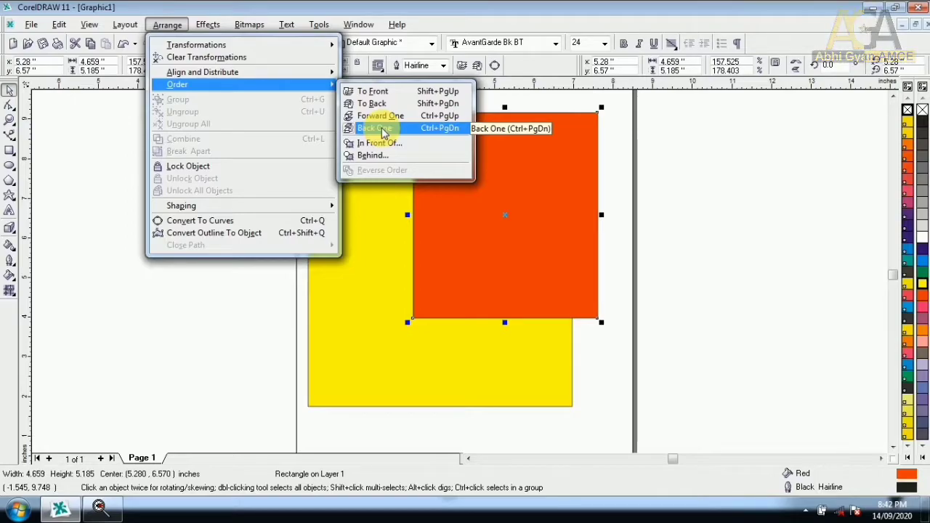
pyautogui.click(109, 185)
pyautogui.click(444, 244)
# Step: Remove the fill from the yellow rectangle
pyautogui.scroll(-1, 446, 247)
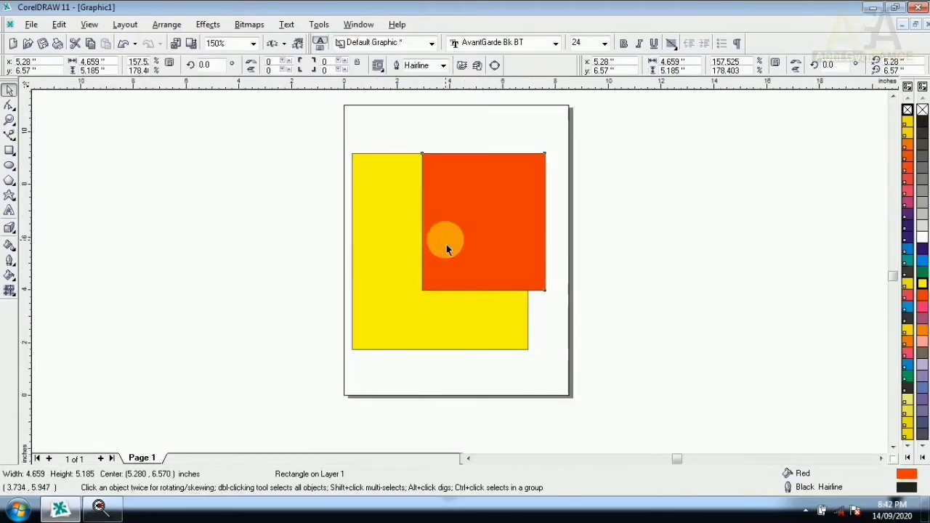
pyautogui.click(402, 253)
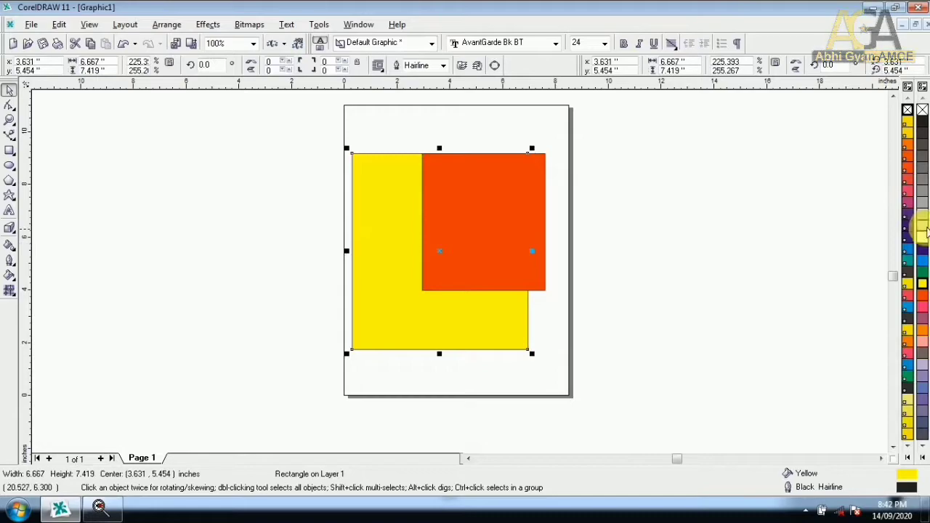
pyautogui.click(907, 109)
# Step: Duplicate the unfilled rectangle as a smaller copy of about 5.43 by 6.05 inches and fill it with 10% Black
pyautogui.click(373, 182)
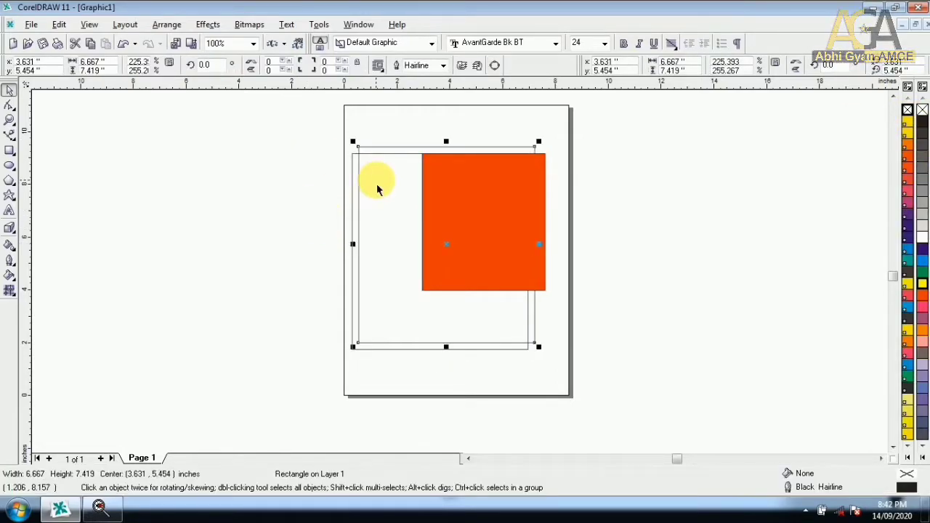
pyautogui.moveTo(534, 347)
pyautogui.mouseDown()
pyautogui.moveTo(538, 354)
pyautogui.moveTo(527, 336)
pyautogui.mouseUp()
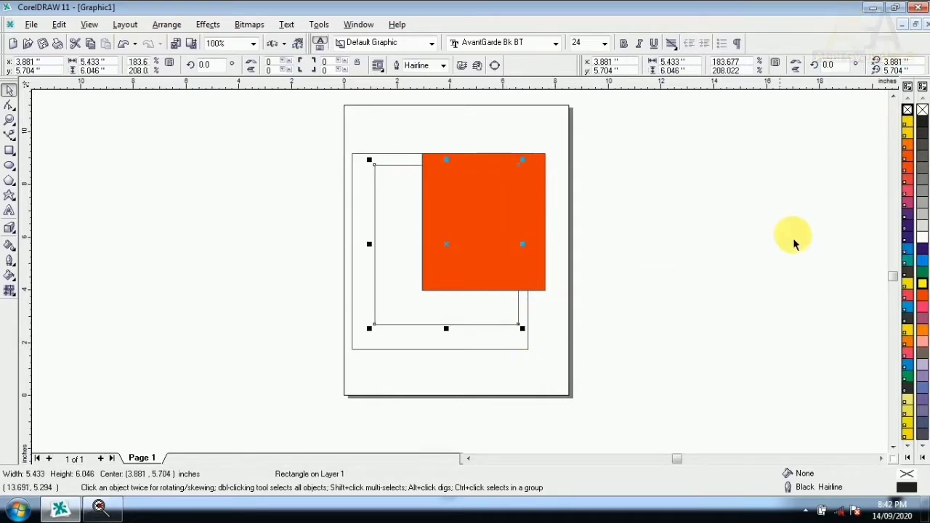
pyautogui.click(921, 231)
pyautogui.click(717, 222)
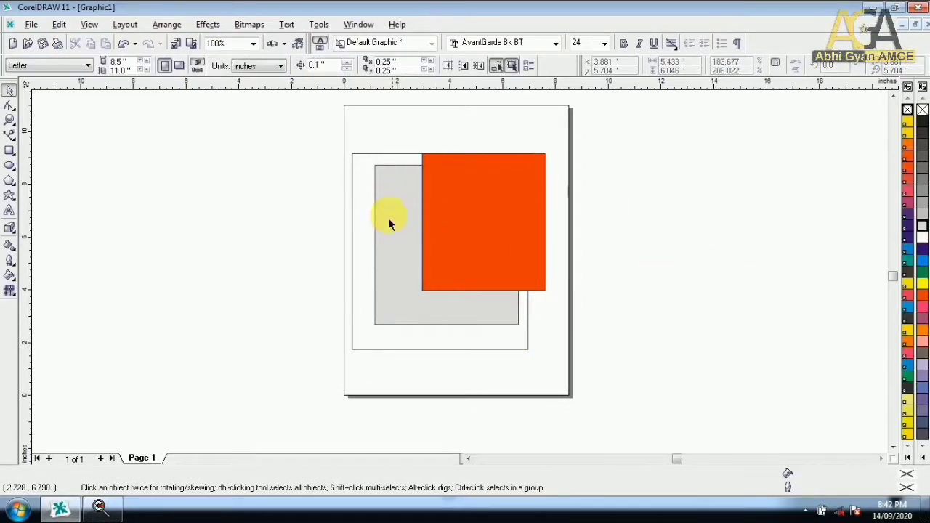
pyautogui.click(365, 223)
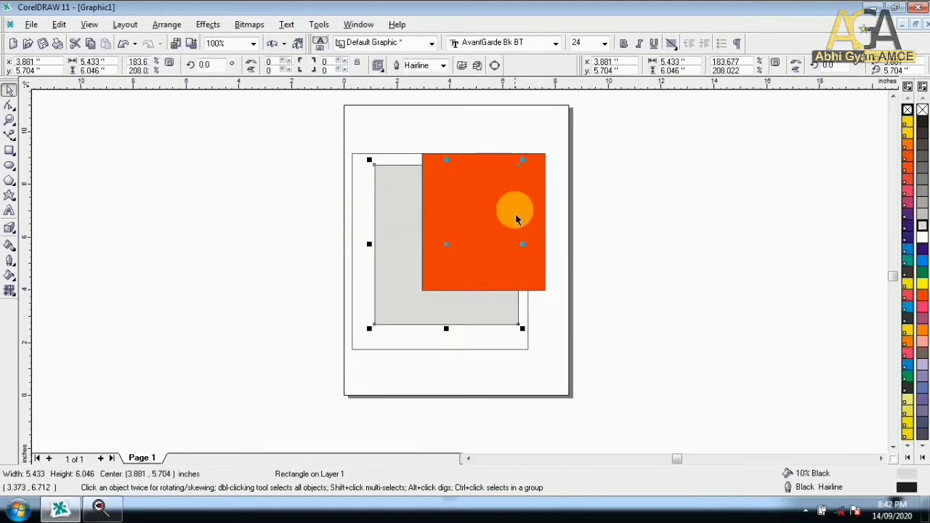
# Step: Send the red rectangle to the back of the stacking order
pyautogui.click(535, 213)
pyautogui.click(165, 25)
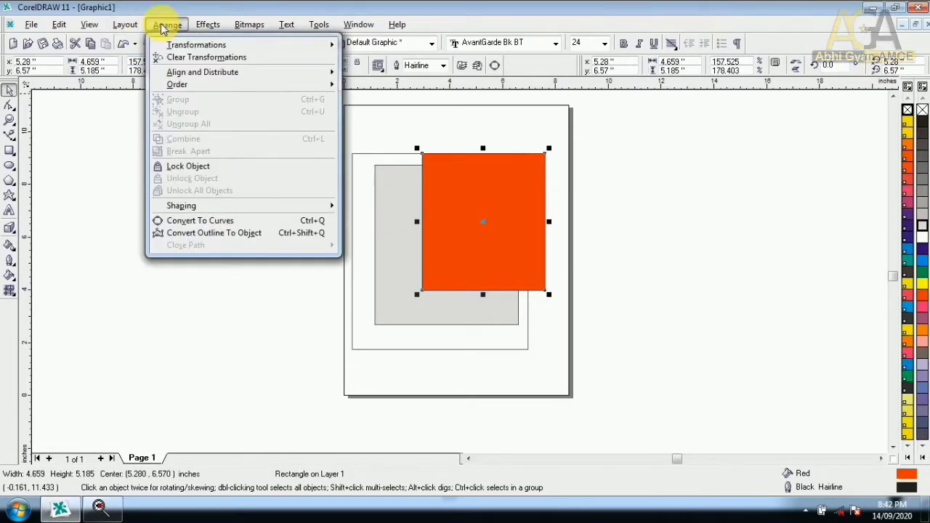
pyautogui.moveTo(187, 86)
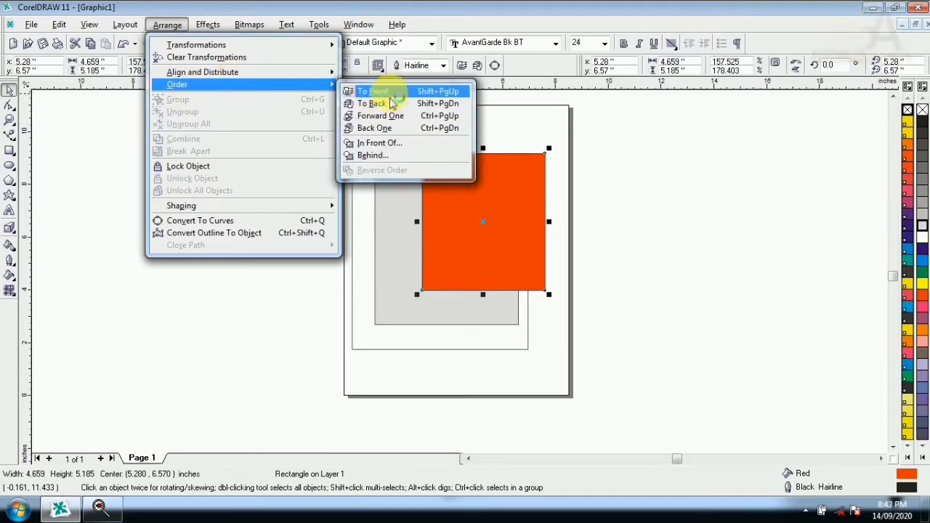
pyautogui.click(390, 104)
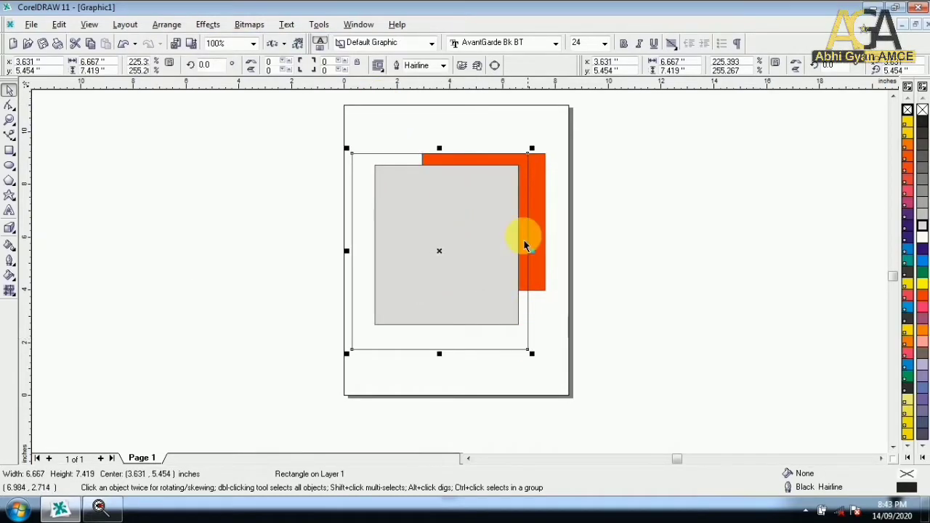
# Step: Bring the red rectangle to the front of the stacking order and try moving it forward one level
pyautogui.scroll(1, 515, 170)
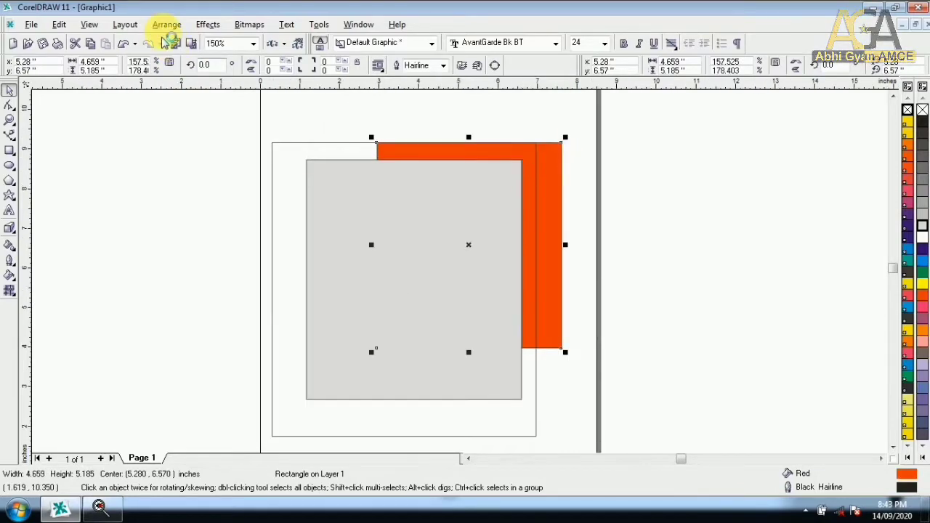
pyautogui.click(166, 25)
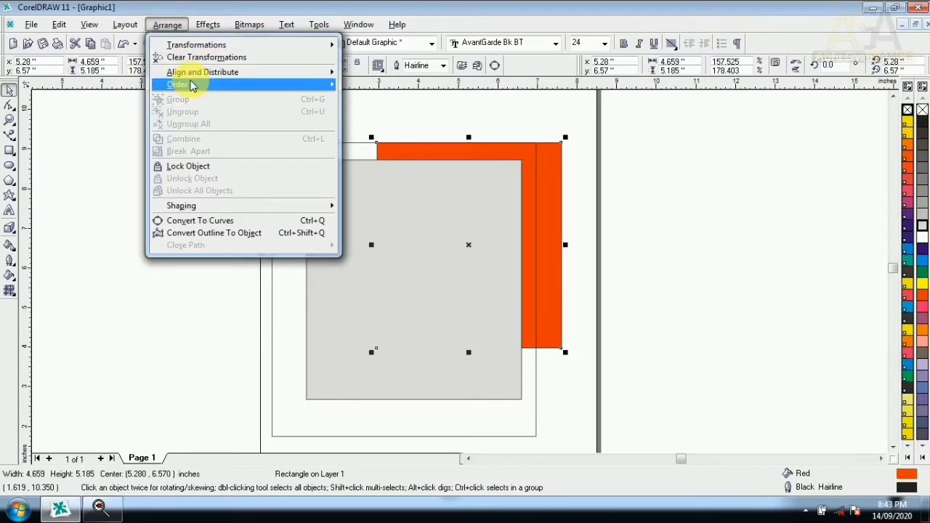
pyautogui.moveTo(187, 83)
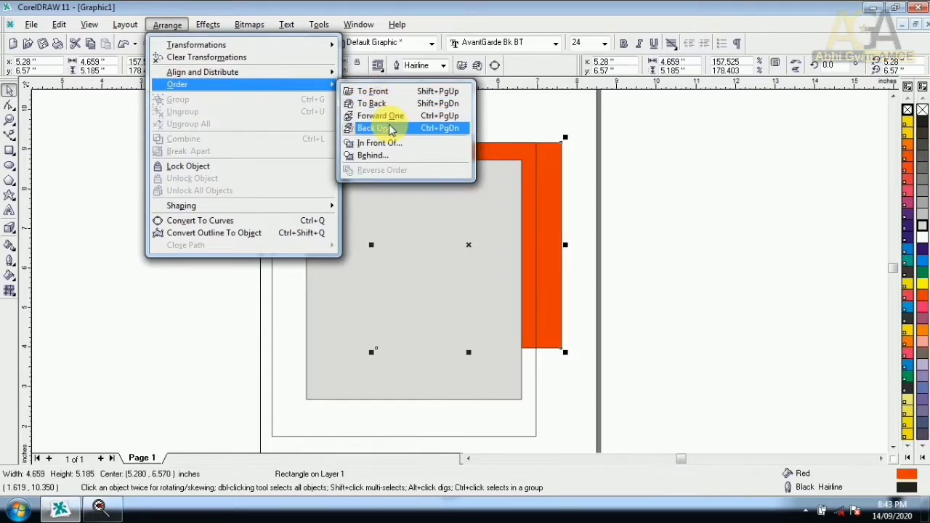
pyautogui.click(382, 92)
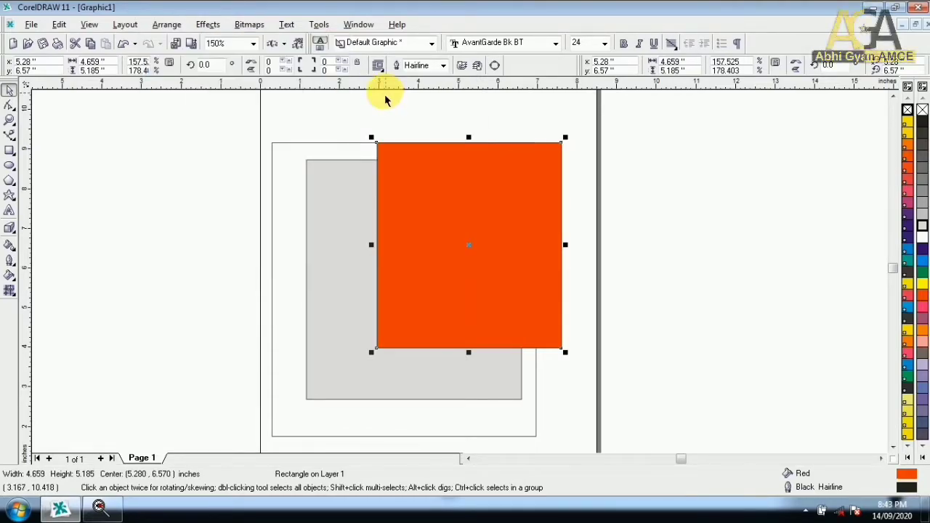
pyautogui.click(125, 24)
pyautogui.moveTo(167, 28)
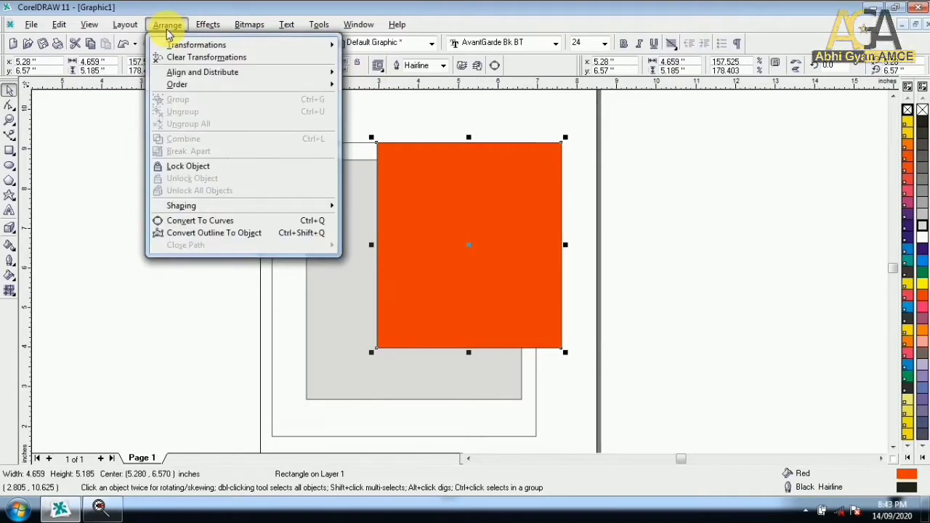
pyautogui.moveTo(181, 86)
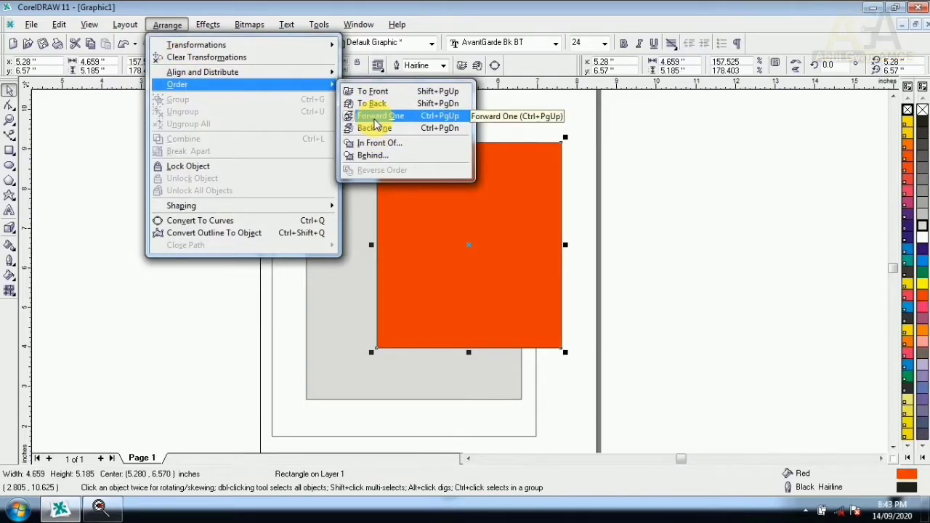
pyautogui.click(375, 120)
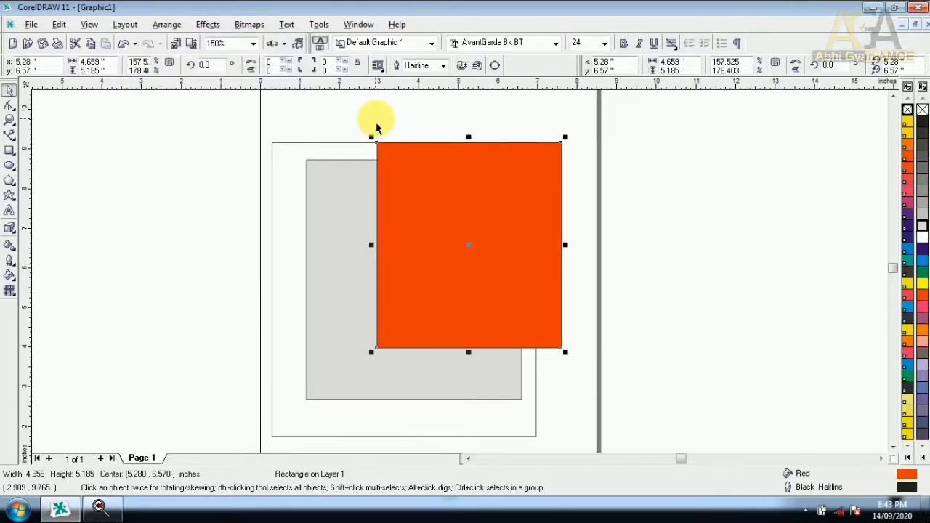
# Step: Move the red rectangle back one level twice, behind the grey and the unfilled rectangles
pyautogui.click(167, 25)
pyautogui.moveTo(242, 85)
pyautogui.click(396, 129)
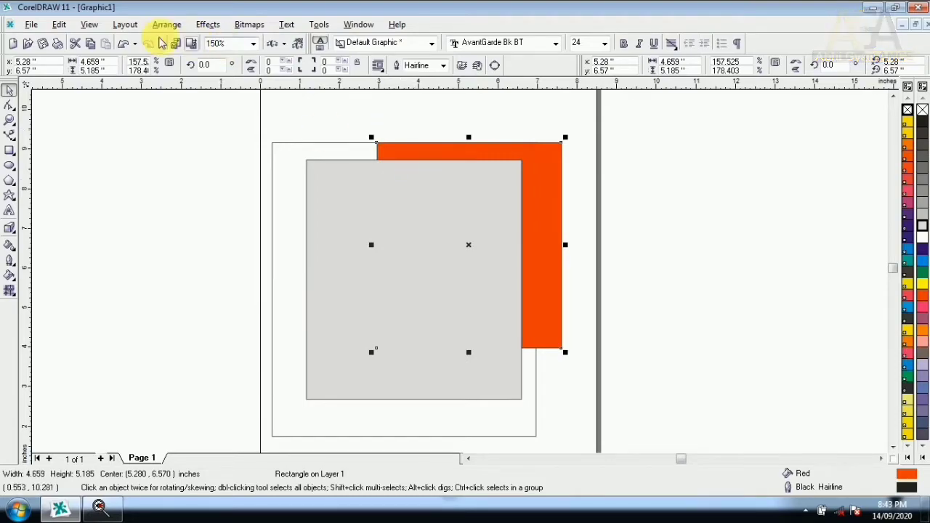
pyautogui.click(167, 25)
pyautogui.moveTo(207, 84)
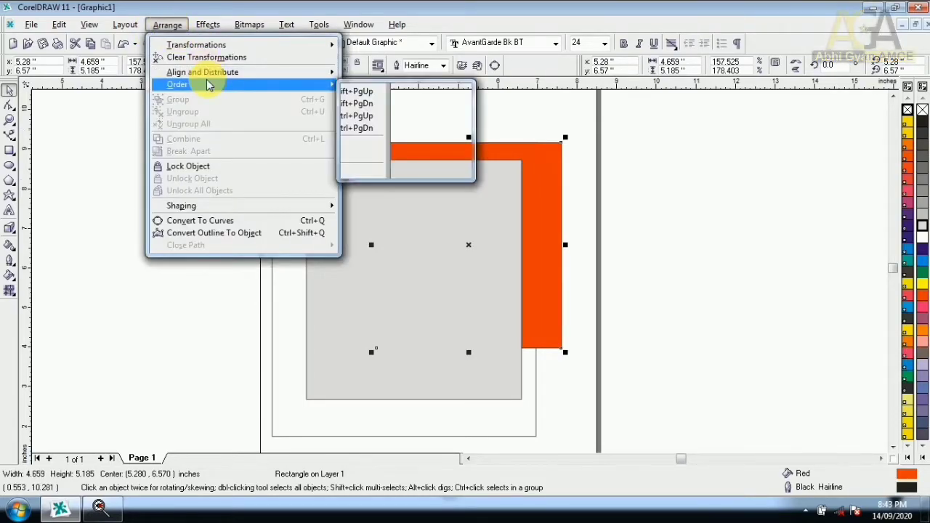
pyautogui.click(373, 129)
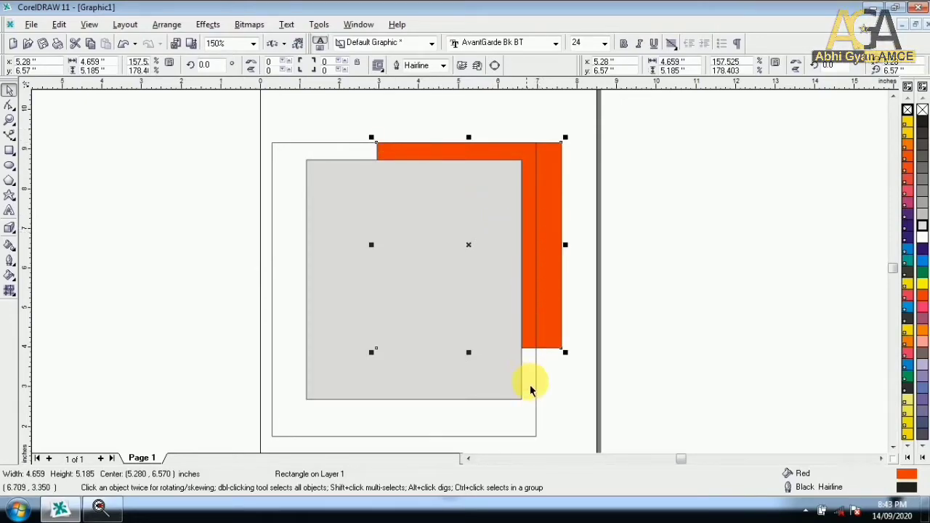
# Step: Place the red rectangle directly in front of the grey rectangle with the In Front Of command
pyautogui.click(166, 25)
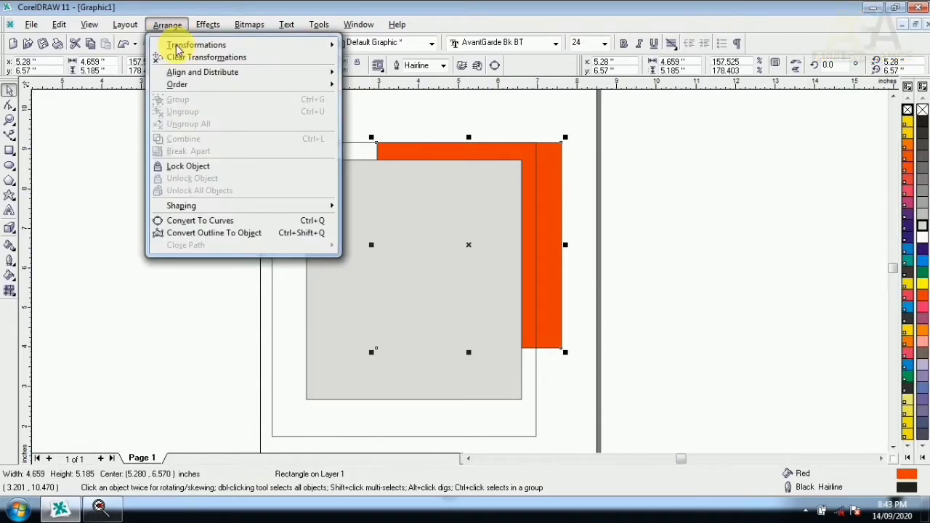
pyautogui.moveTo(219, 74)
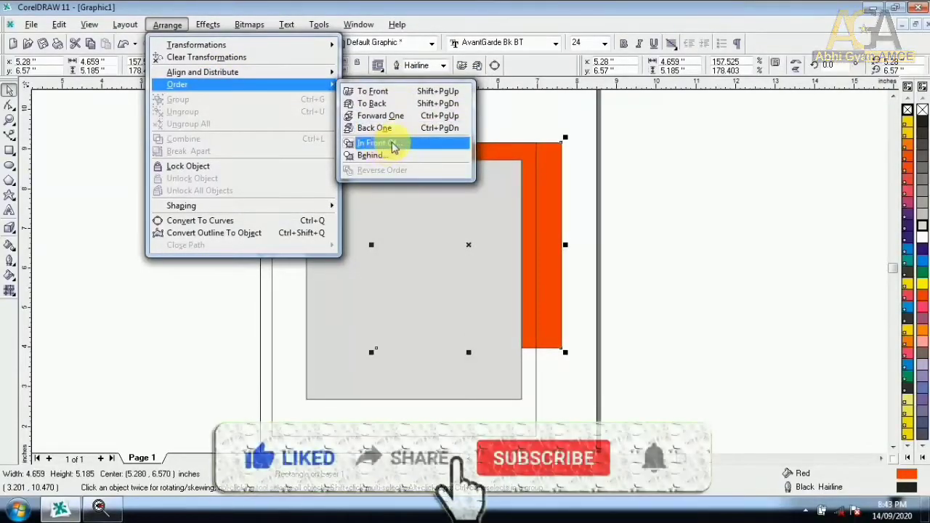
pyautogui.click(389, 143)
pyautogui.click(324, 217)
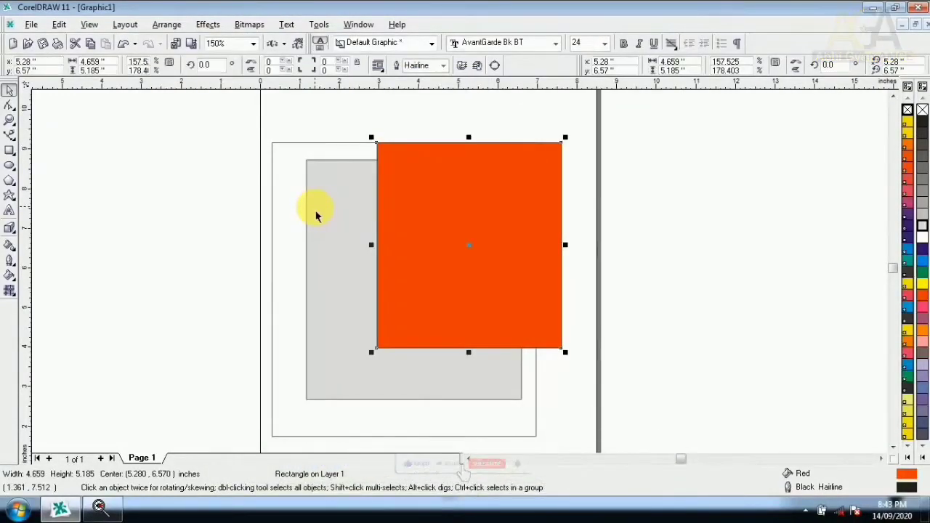
# Step: Place the red rectangle behind the unfilled outer rectangle with the Behind order command
pyautogui.click(536, 173)
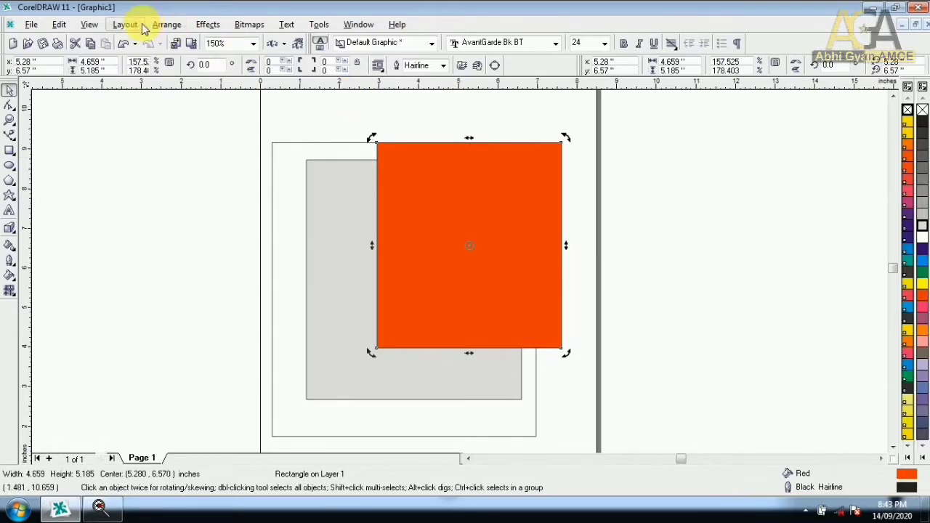
pyautogui.click(167, 25)
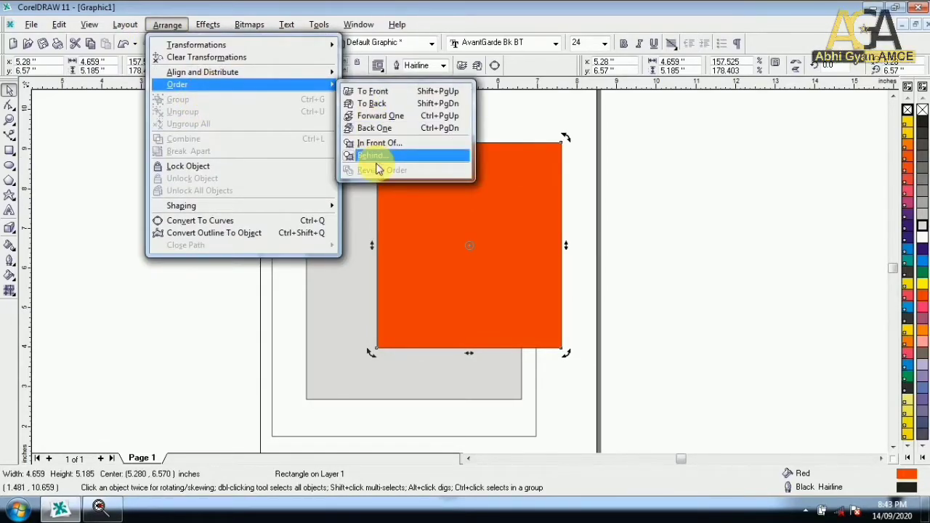
pyautogui.click(371, 157)
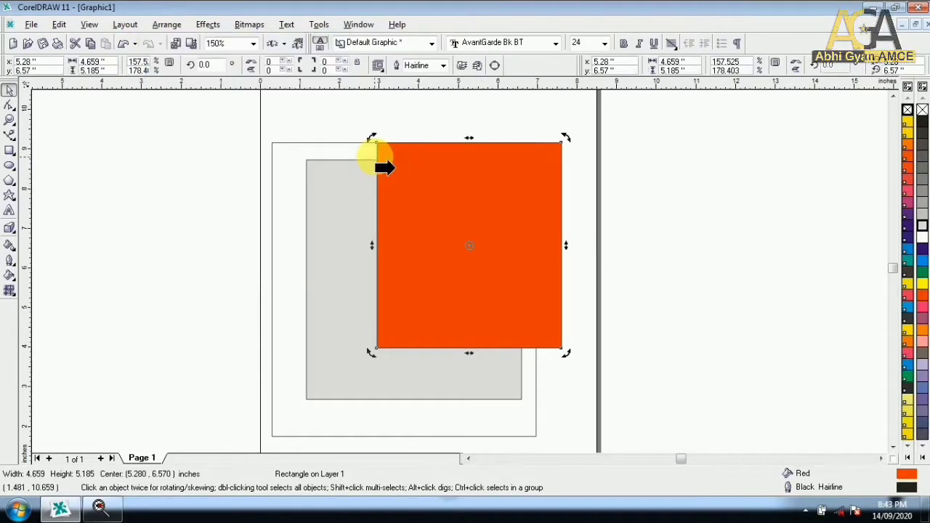
pyautogui.click(282, 156)
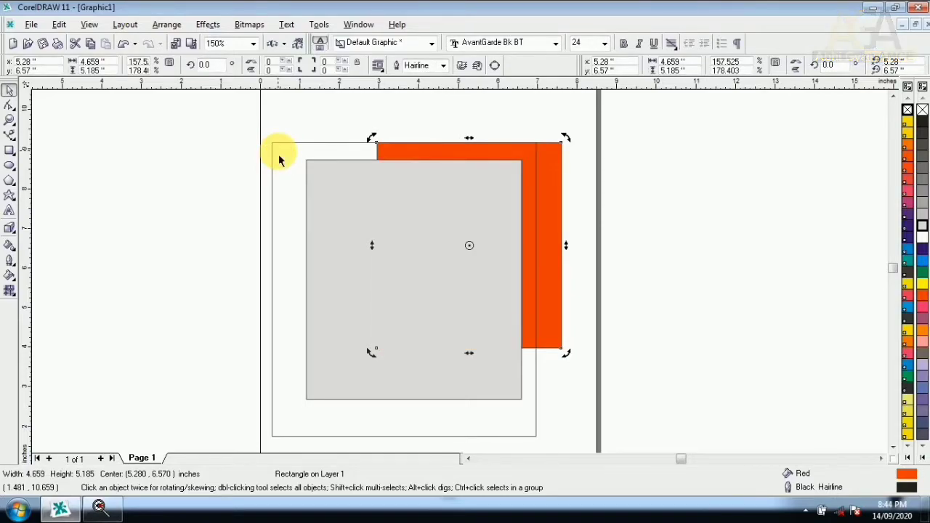
pyautogui.click(167, 25)
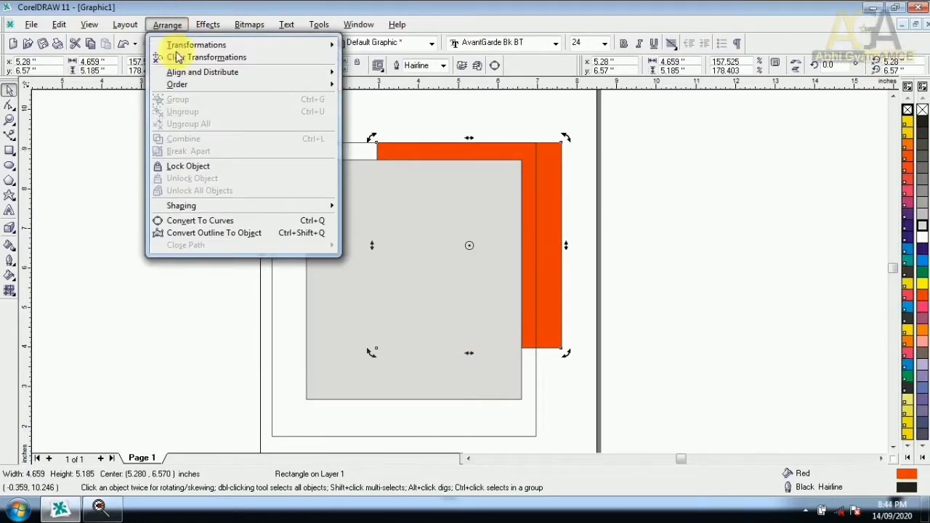
pyautogui.moveTo(185, 85)
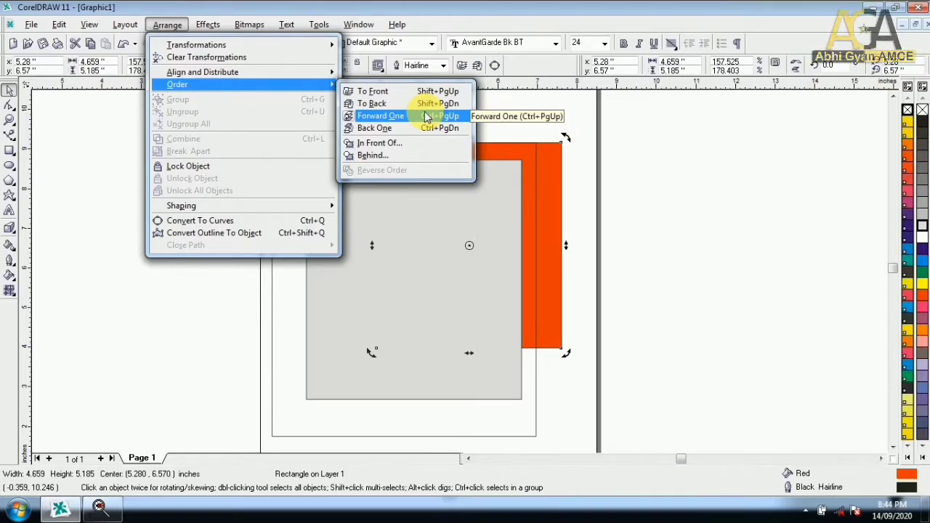
pyautogui.click(629, 163)
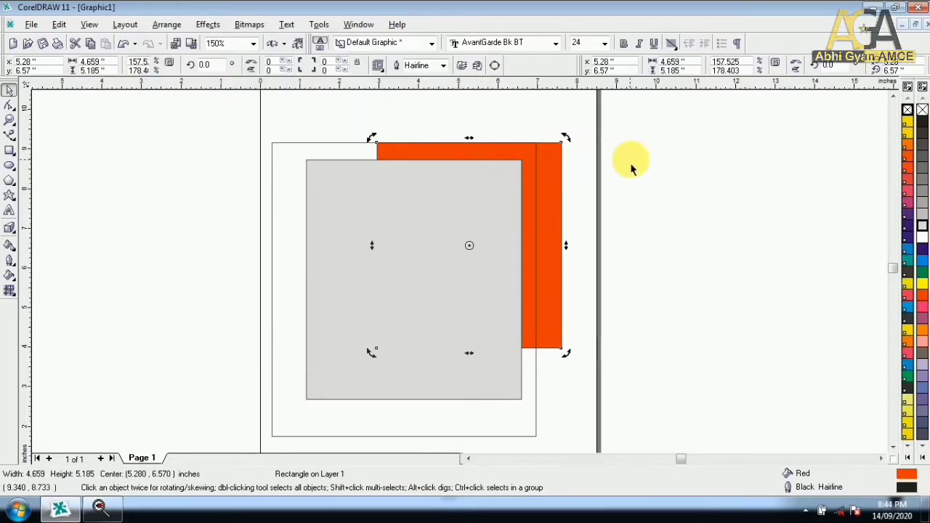
# Step: Shift the red rectangle down and slightly left, and align the centers of all three rectangles along one horizontal line
pyautogui.scroll(-1, 428, 206)
pyautogui.moveTo(521, 230); pyautogui.dragTo(509, 253)
pyautogui.moveTo(284, 108); pyautogui.dragTo(588, 413)
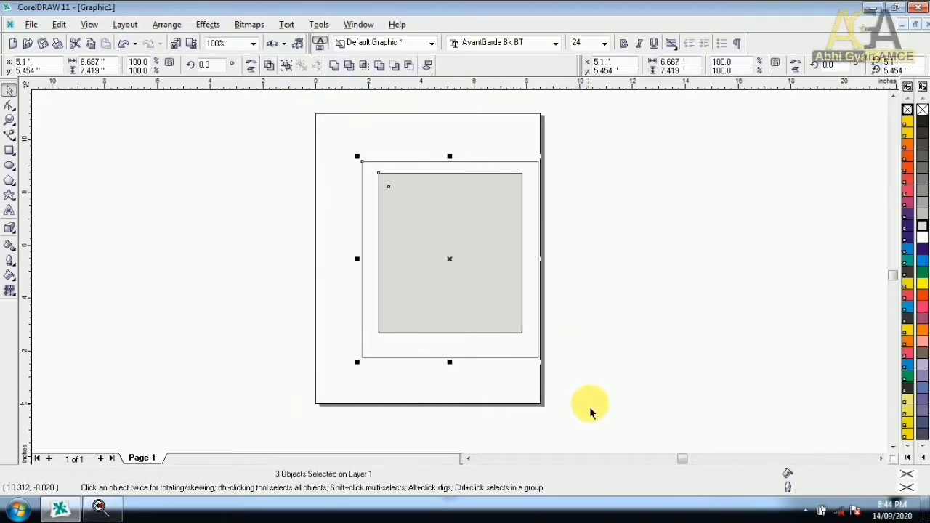
pyautogui.click(600, 271)
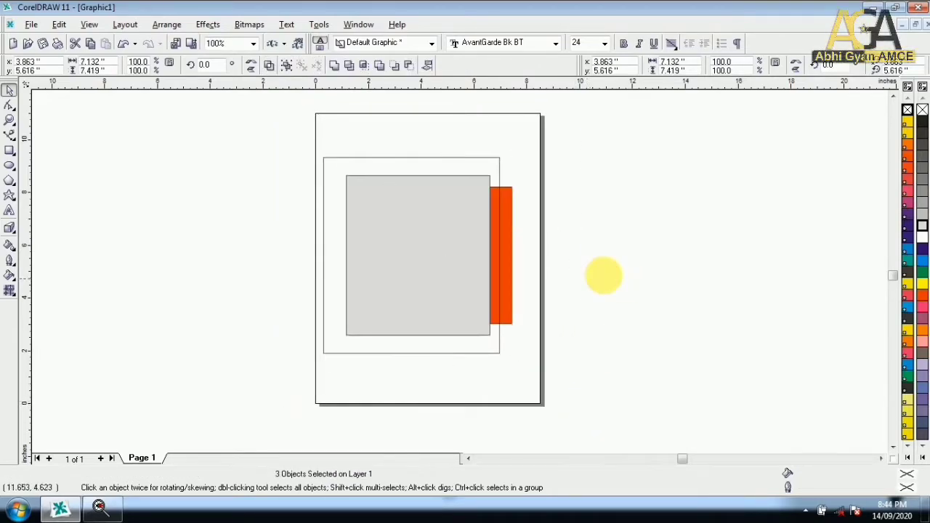
# Step: Nudge the red rectangle horizontally to the right until its center is at x 6.9 inches
pyautogui.click(506, 253)
pyautogui.press('Right')
pyautogui.press('Right')
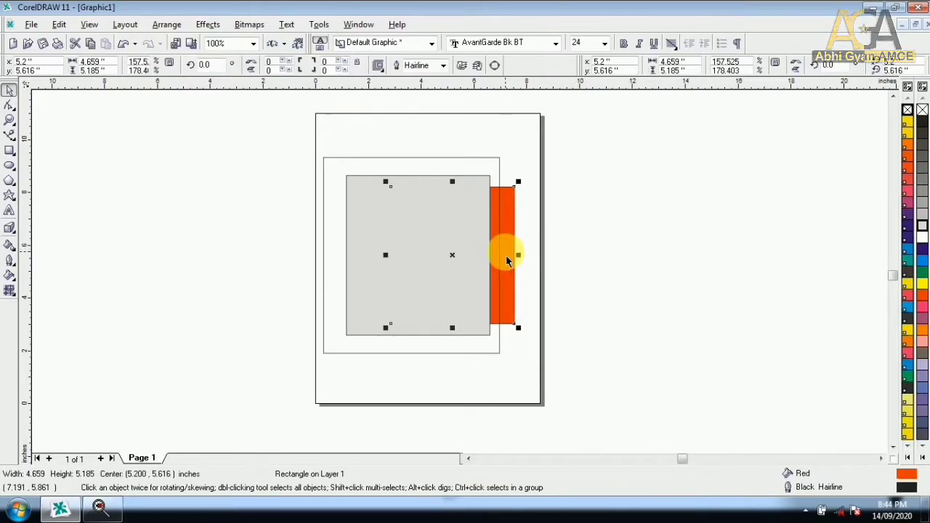
pyautogui.press('Right')
pyautogui.press('Right')
pyautogui.press('Right')
pyautogui.press('Right')
pyautogui.press('Right')
pyautogui.press('Right')
pyautogui.press('Right')
pyautogui.press('Right')
pyautogui.press('Right')
pyautogui.press('Right')
pyautogui.press('Right')
pyautogui.press('Right')
pyautogui.press('Right')
pyautogui.press('Right')
pyautogui.press('Right')
pyautogui.press('Right')
pyautogui.press('Right')
# Step: Fill the unfilled outer rectangle with yellow, and restack the red rectangle between the yellow and grey ones
pyautogui.click(488, 167)
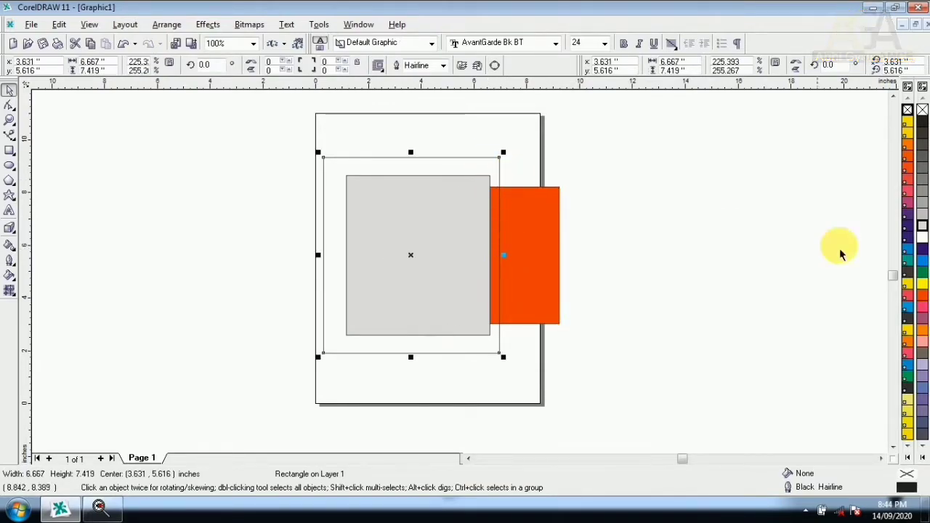
pyautogui.click(922, 285)
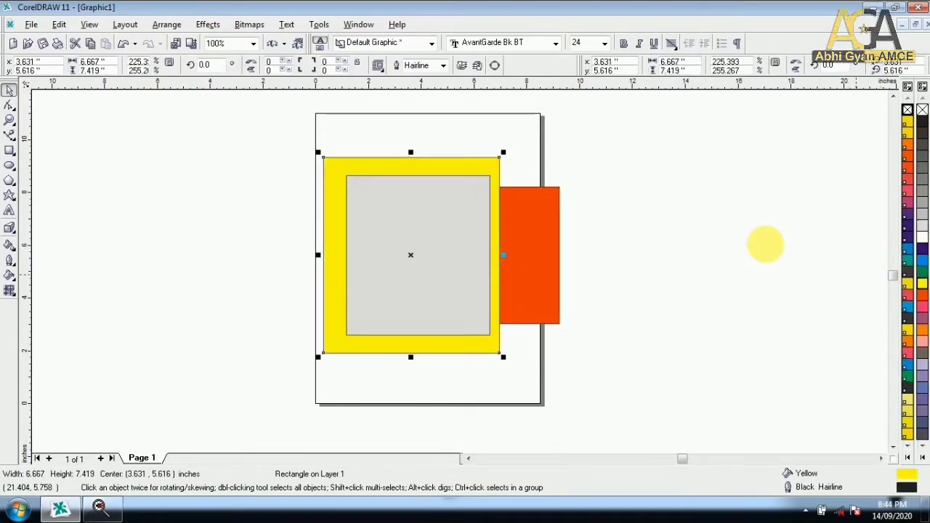
pyautogui.click(504, 220)
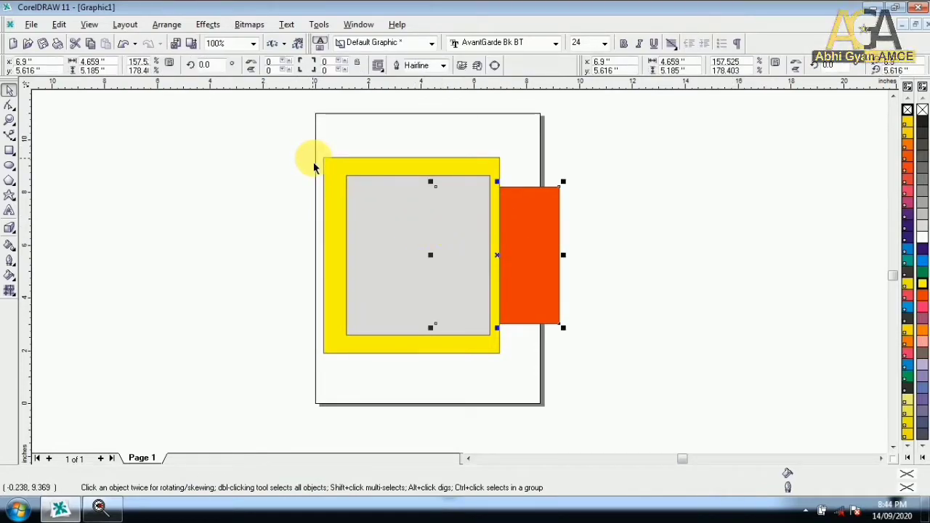
pyautogui.hotkey('shift', 'pageup')
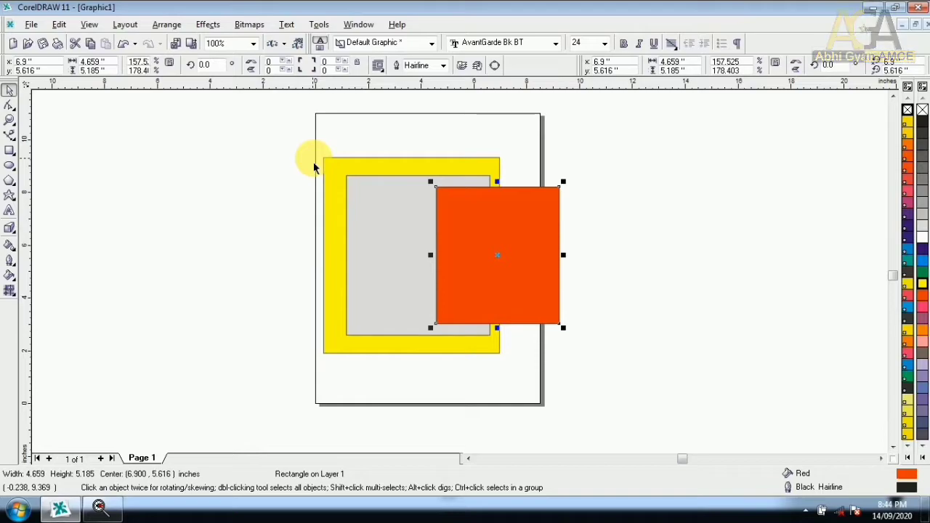
pyautogui.hotkey('ctrl', 'pagedown')
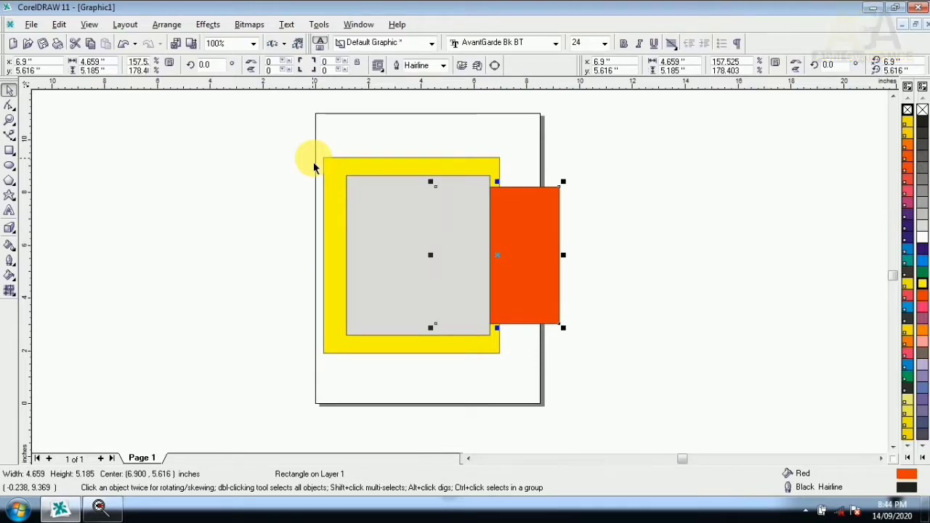
# Step: Group the three rectangles and move the group up slightly, to a center of about 4.63, 6.13 inches
pyautogui.moveTo(301, 137); pyautogui.dragTo(596, 381)
pyautogui.click(169, 25)
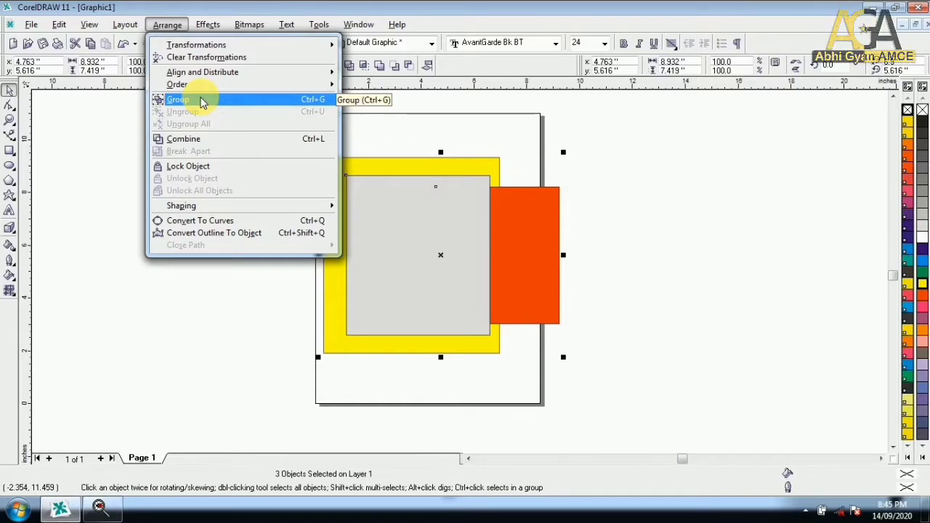
pyautogui.click(202, 102)
pyautogui.click(650, 260)
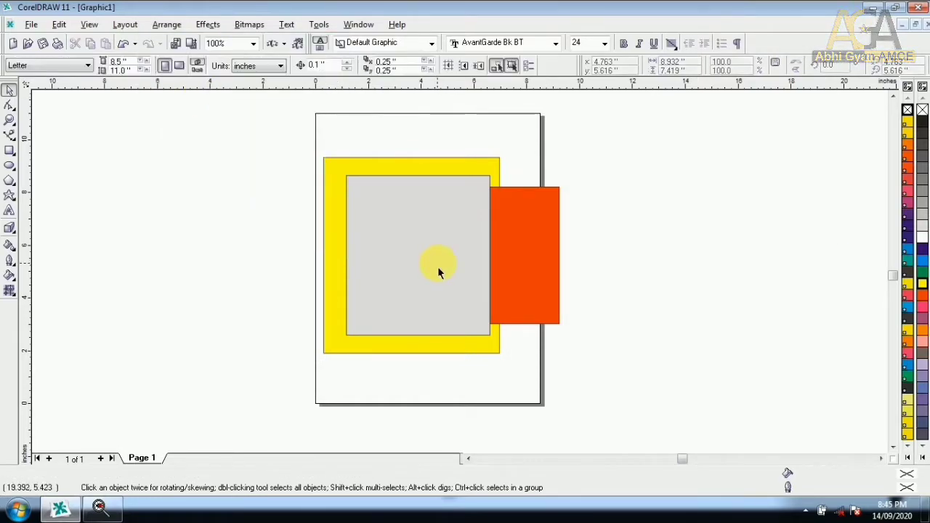
pyautogui.moveTo(645, 234); pyautogui.dragTo(415, 249)
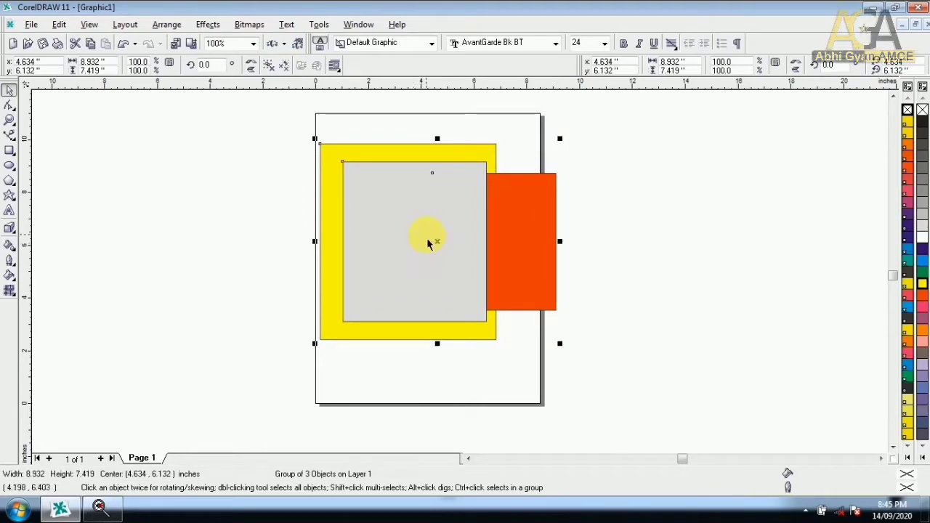
# Step: Recolor only the grey rectangle inside the group, trying cyan and white before filling it with black
pyautogui.keyDown('ctrl'); pyautogui.click(428, 243); pyautogui.keyUp('ctrl')
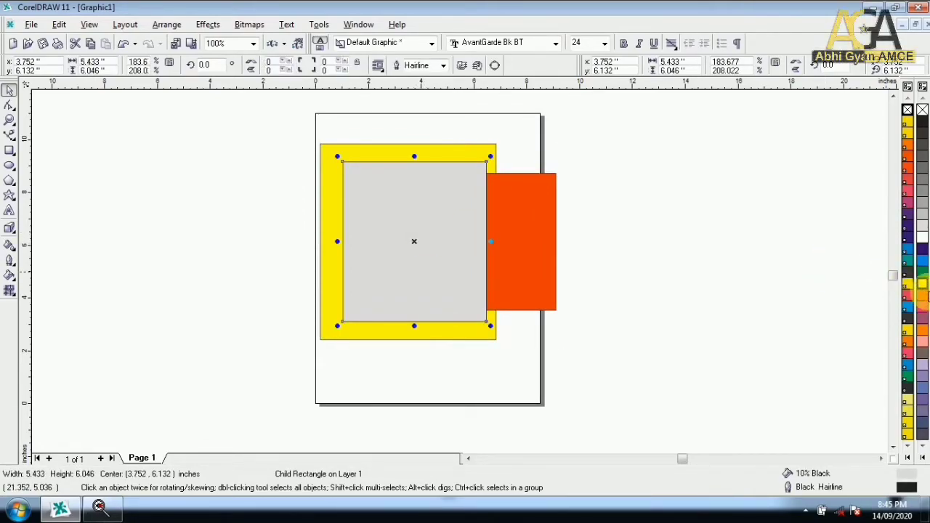
pyautogui.click(921, 260)
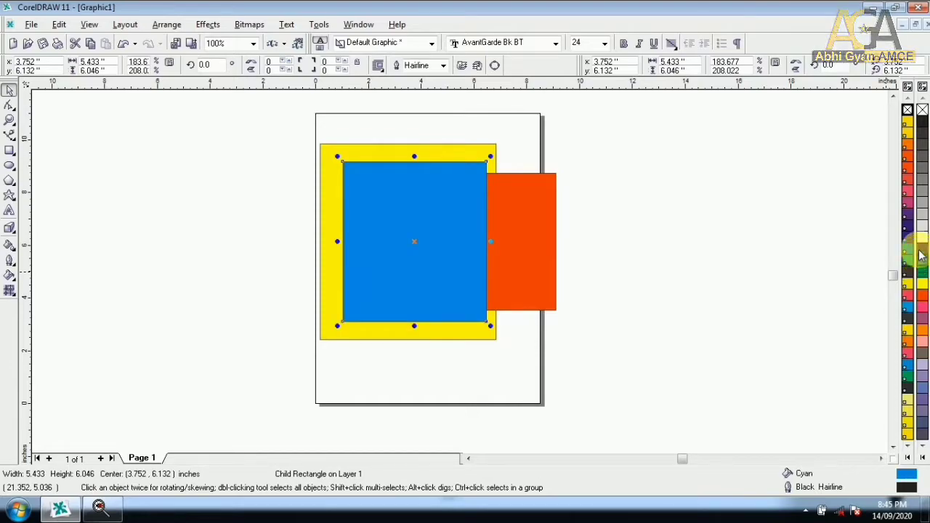
pyautogui.click(920, 241)
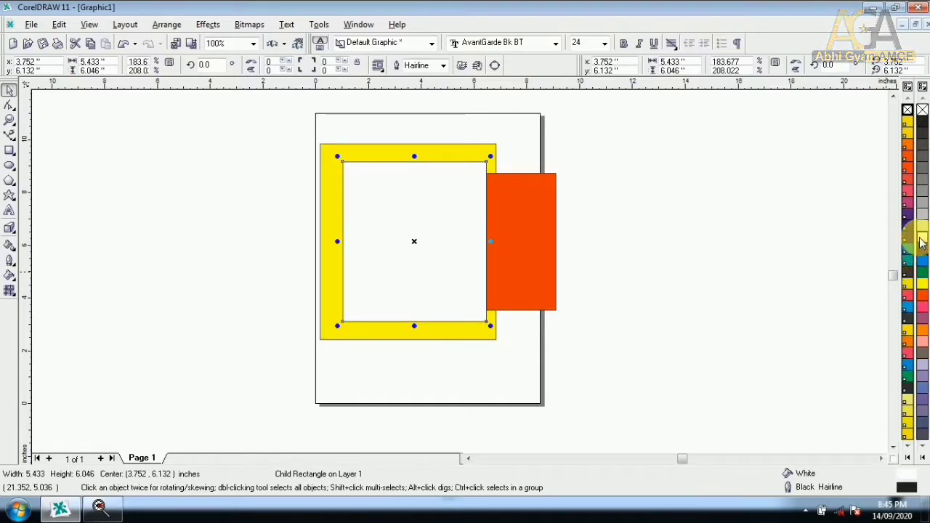
pyautogui.click(922, 128)
# Step: Ungroup the three rectangles and move the black one off to the right of the page
pyautogui.click(173, 116)
pyautogui.moveTo(303, 119); pyautogui.dragTo(661, 383)
pyautogui.click(167, 24)
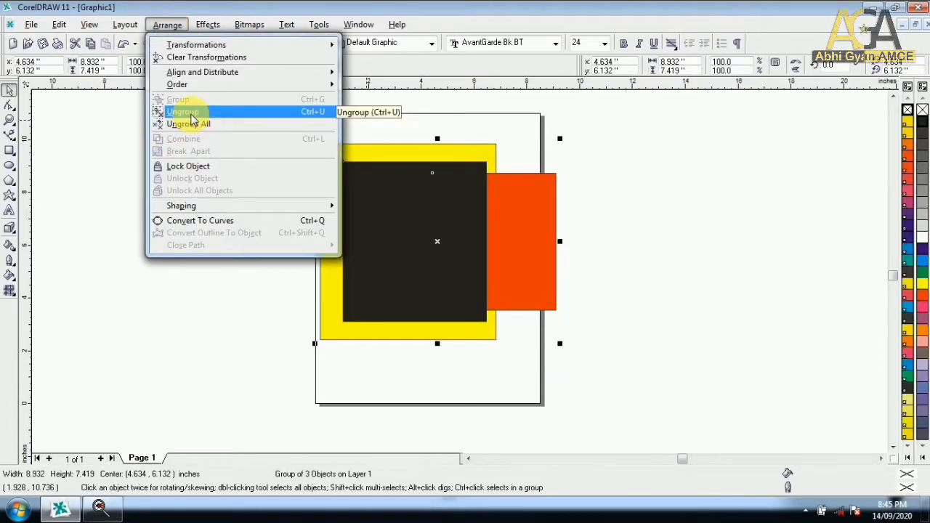
pyautogui.click(192, 116)
pyautogui.moveTo(382, 210); pyautogui.dragTo(627, 251)
pyautogui.click(502, 239)
# Step: Group the yellow and red rectangles, and nest that group with the black rectangle, placed back over the yellow one, in a second group
pyautogui.moveTo(259, 109); pyautogui.dragTo(575, 374)
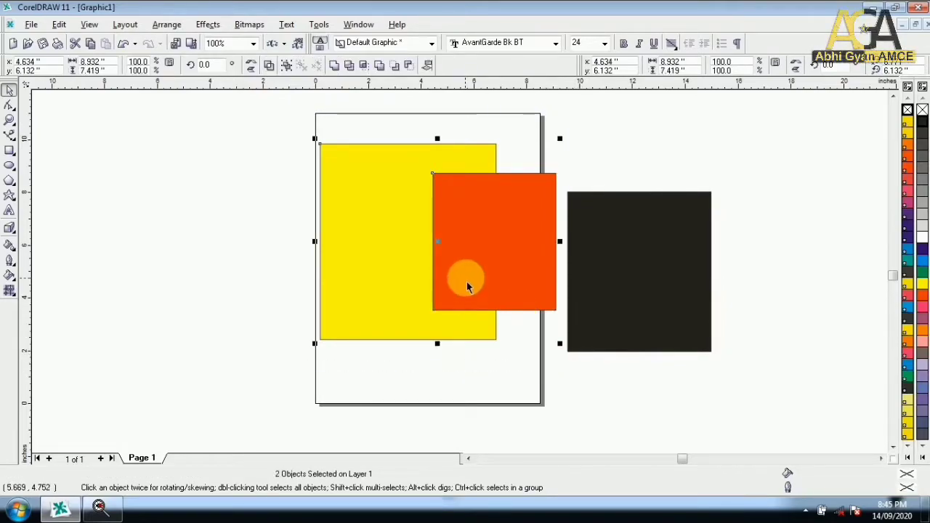
pyautogui.hotkey('ctrl', 'g')
pyautogui.moveTo(643, 280); pyautogui.dragTo(398, 237)
pyautogui.moveTo(270, 116); pyautogui.dragTo(637, 396)
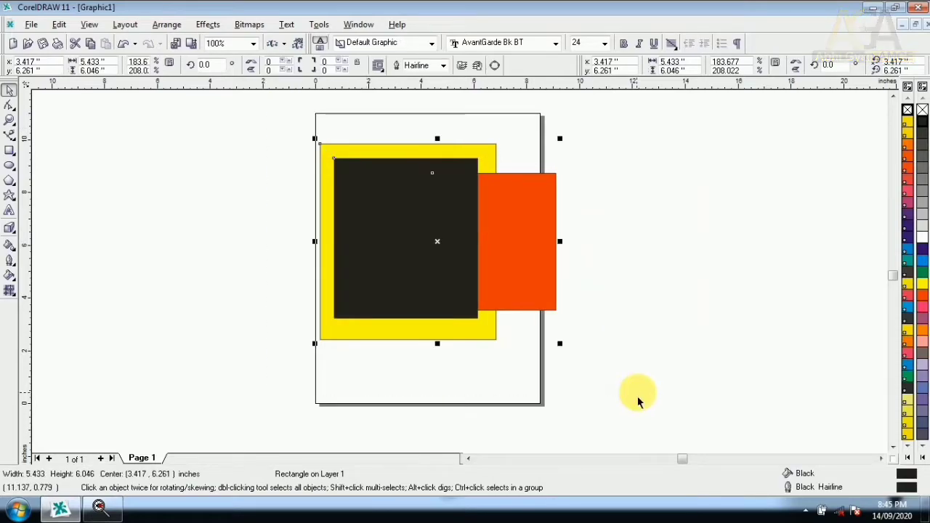
pyautogui.hotkey('ctrl', 'g')
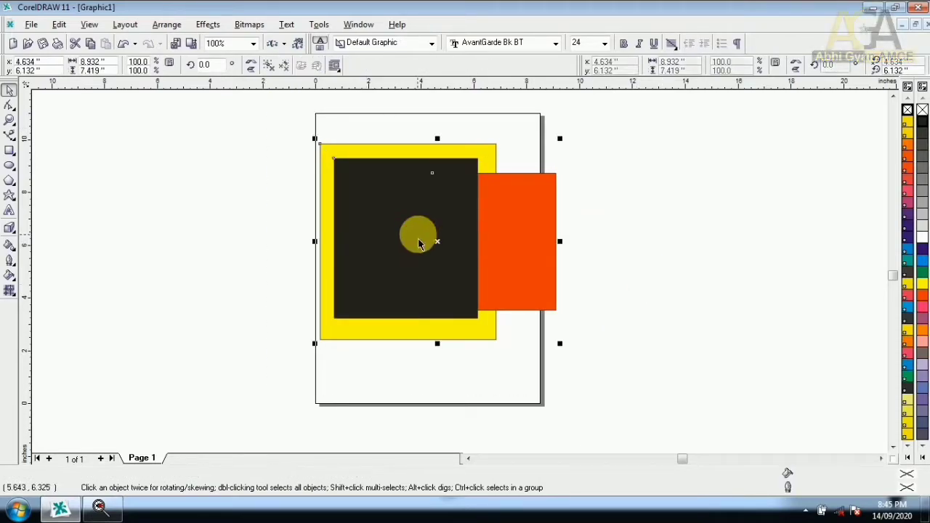
# Step: Ungroup the outer group once, and move the black rectangle to the left of the page, away from the yellow and red group
pyautogui.click(167, 24)
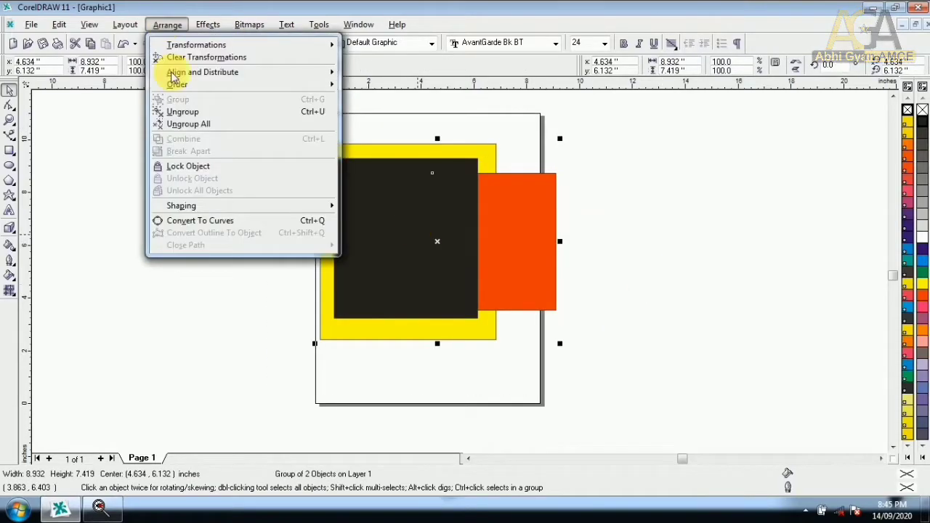
pyautogui.click(182, 111)
pyautogui.click(397, 258)
pyautogui.moveTo(453, 247); pyautogui.dragTo(562, 256)
pyautogui.moveTo(467, 259); pyautogui.dragTo(363, 249)
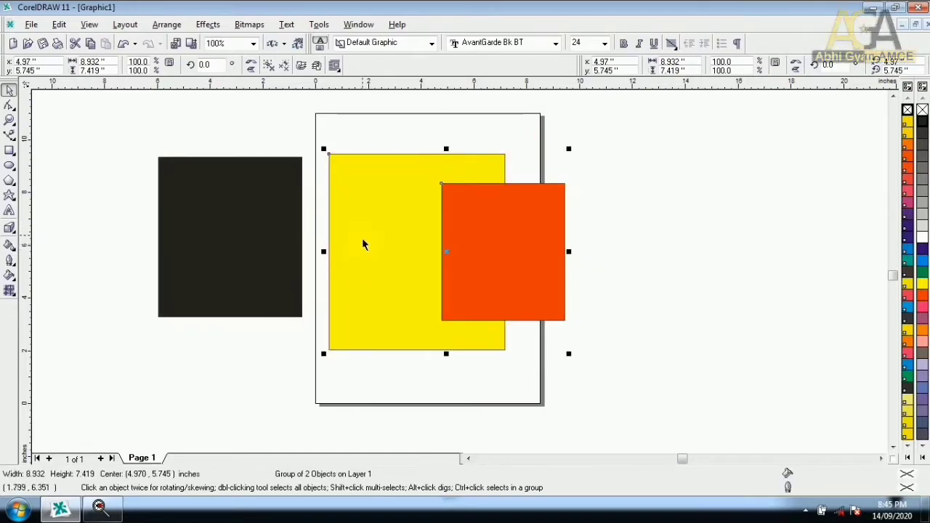
# Step: Undo the separating moves and the single-level ungrouping to restore the nested group
pyautogui.hotkey('ctrl', 'z')
pyautogui.hotkey('ctrl', 'z')
pyautogui.hotkey('ctrl', 'z')
pyautogui.hotkey('ctrl', 'z')
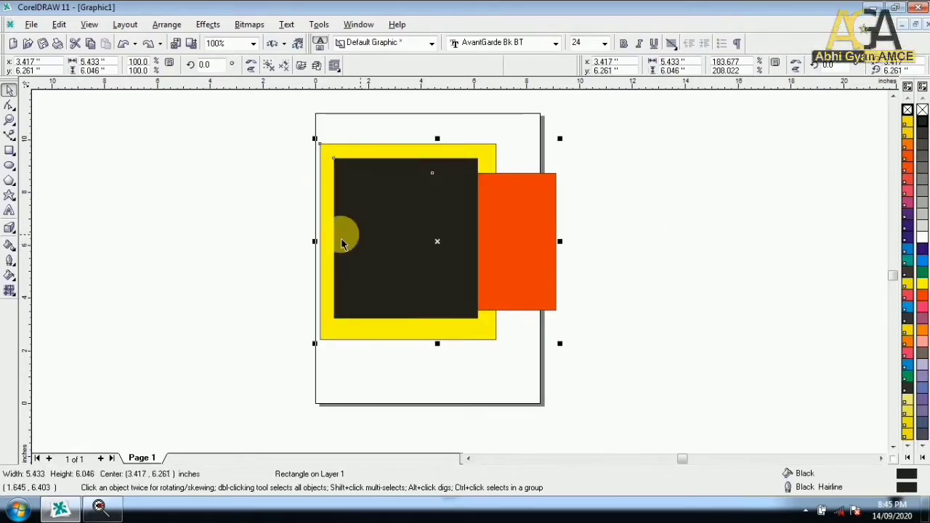
# Step: Move the nested group to a center of about 4.79, 5.98 inches and break up all its levels with Ungroup All
pyautogui.click(557, 218)
pyautogui.press('Escape')
pyautogui.moveTo(358, 215)
pyautogui.mouseDown()
pyautogui.moveTo(515, 252)
pyautogui.moveTo(502, 256)
pyautogui.moveTo(374, 210)
pyautogui.mouseUp()
pyautogui.click(167, 25)
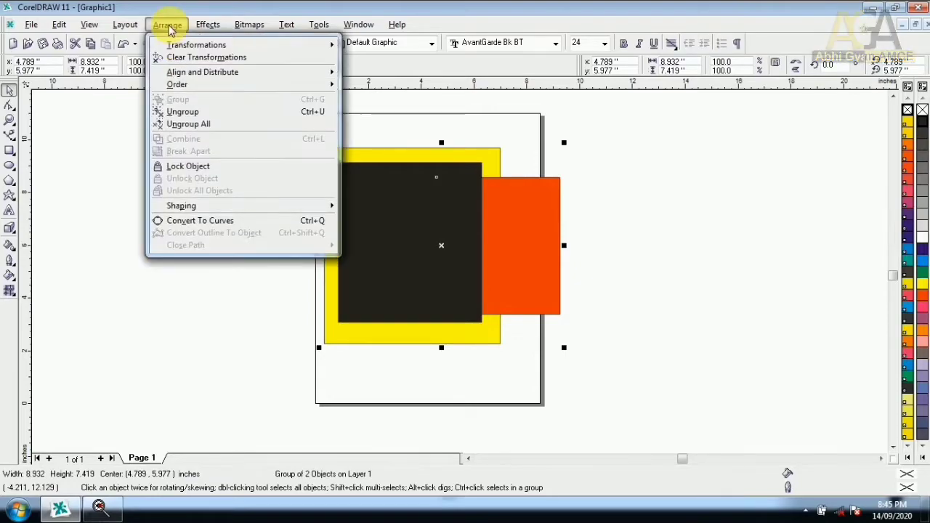
pyautogui.click(206, 125)
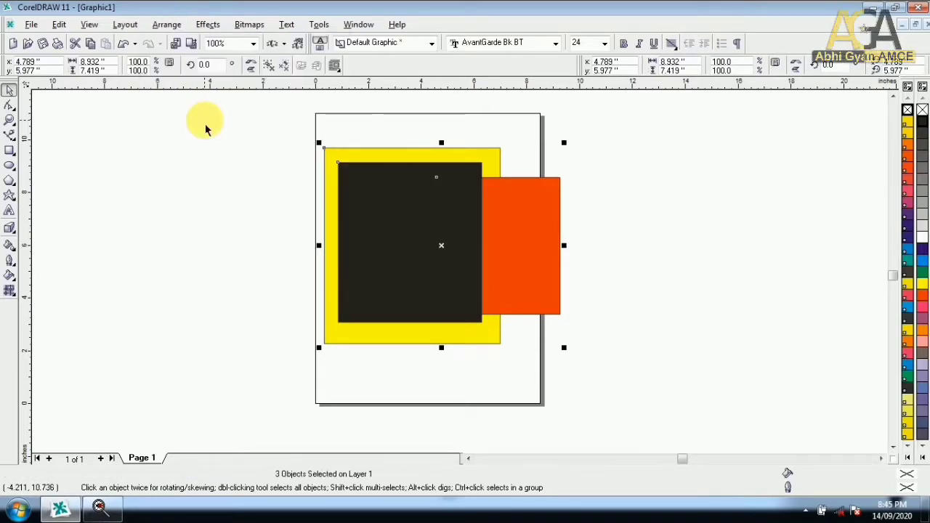
# Step: Move the black, red and yellow rectangles apart individually, and undo the three moves
pyautogui.moveTo(360, 199); pyautogui.dragTo(194, 194)
pyautogui.moveTo(558, 234); pyautogui.dragTo(659, 264)
pyautogui.moveTo(440, 268); pyautogui.dragTo(468, 229)
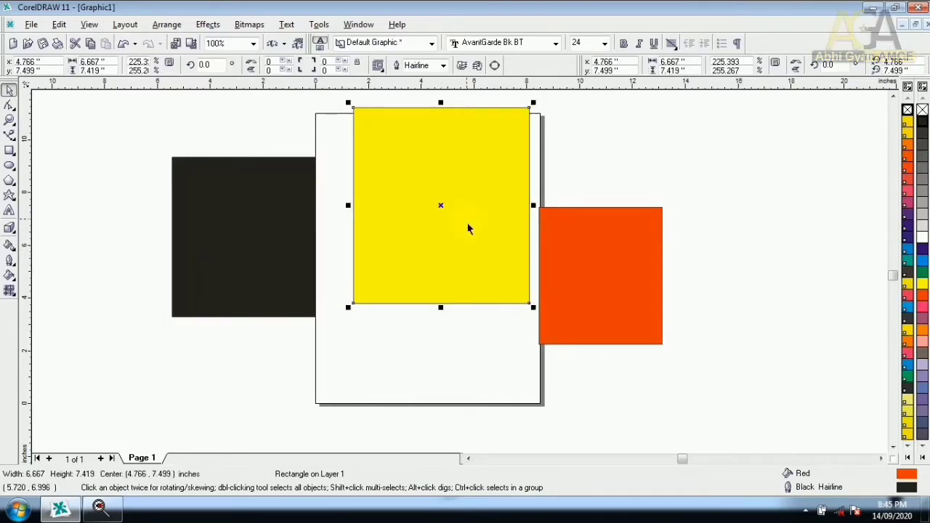
pyautogui.hotkey('ctrl', 'z')
pyautogui.hotkey('ctrl', 'z')
pyautogui.hotkey('ctrl', 'z')
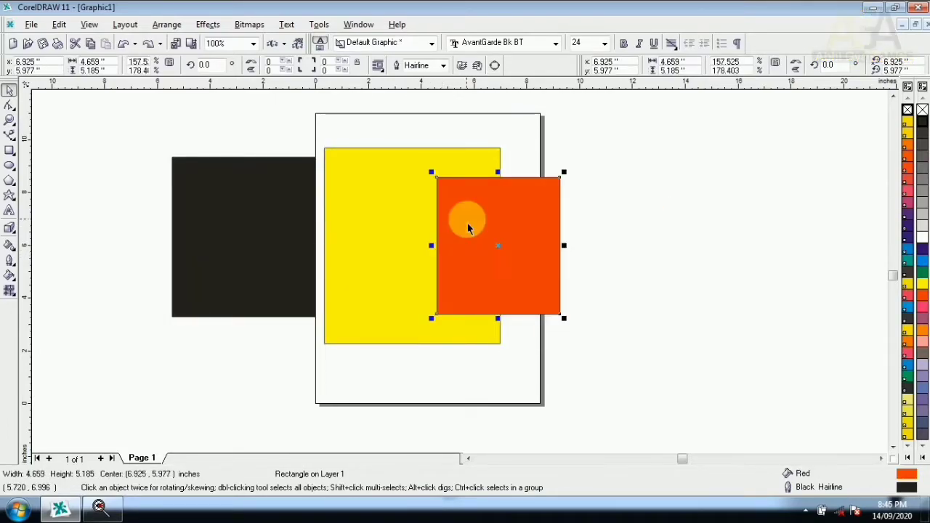
pyautogui.click(167, 24)
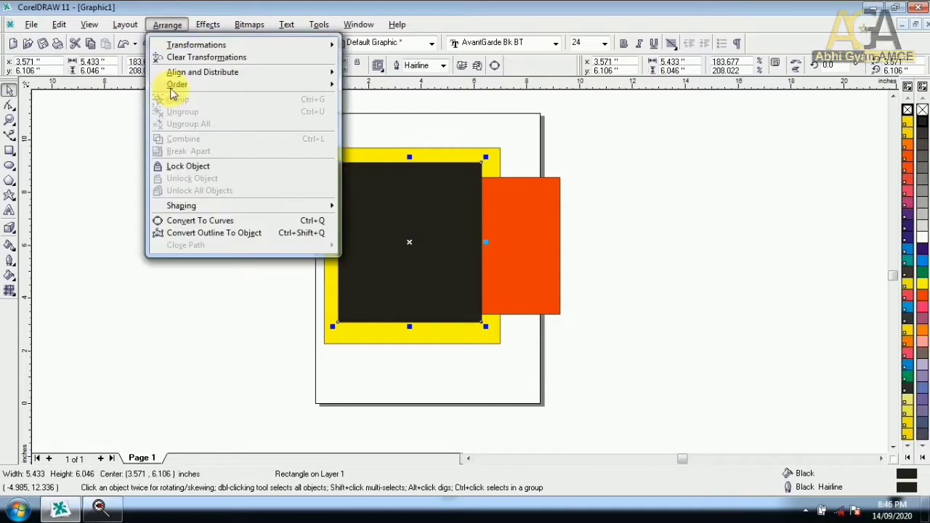
pyautogui.moveTo(177, 84)
pyautogui.click(69, 165)
# Step: Combine the yellow, black and red rectangles into a single curve
pyautogui.moveTo(266, 127)
pyautogui.mouseDown()
pyautogui.moveTo(472, 222)
pyautogui.moveTo(629, 398)
pyautogui.mouseUp()
pyautogui.click(368, 197)
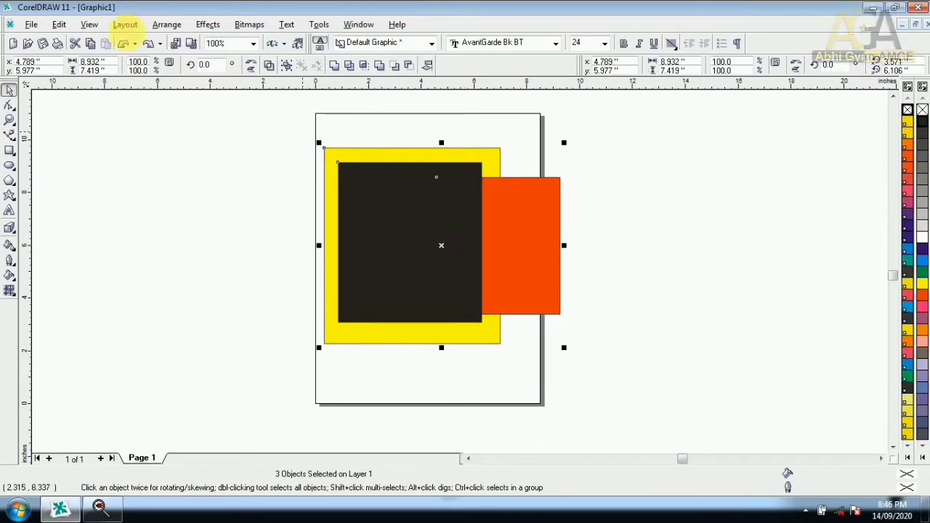
pyautogui.click(167, 25)
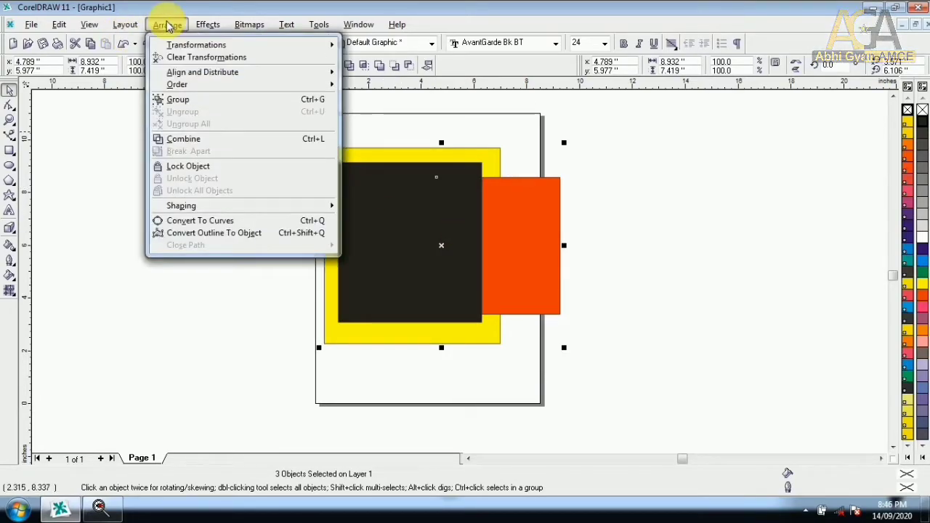
pyautogui.click(208, 142)
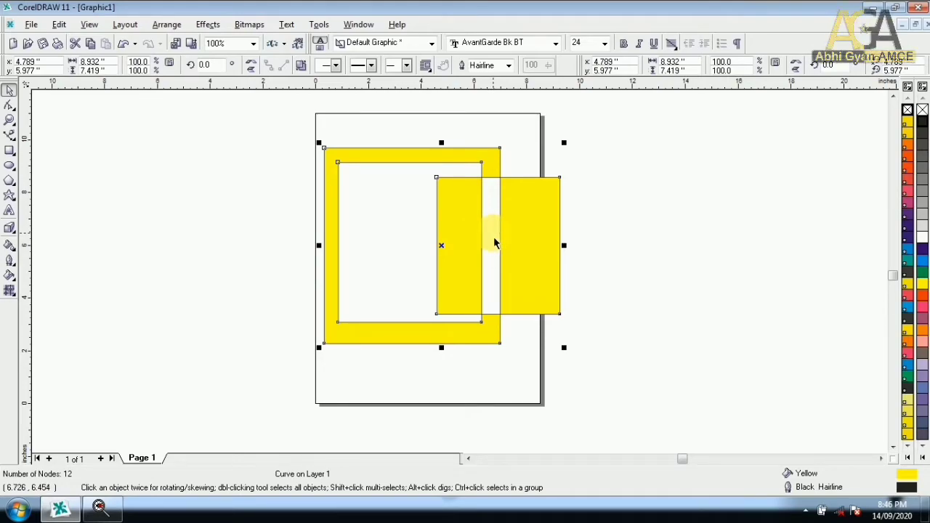
# Step: Break the combined curve apart and spread the three resulting rectangles side by side with slight overlaps
pyautogui.click(166, 24)
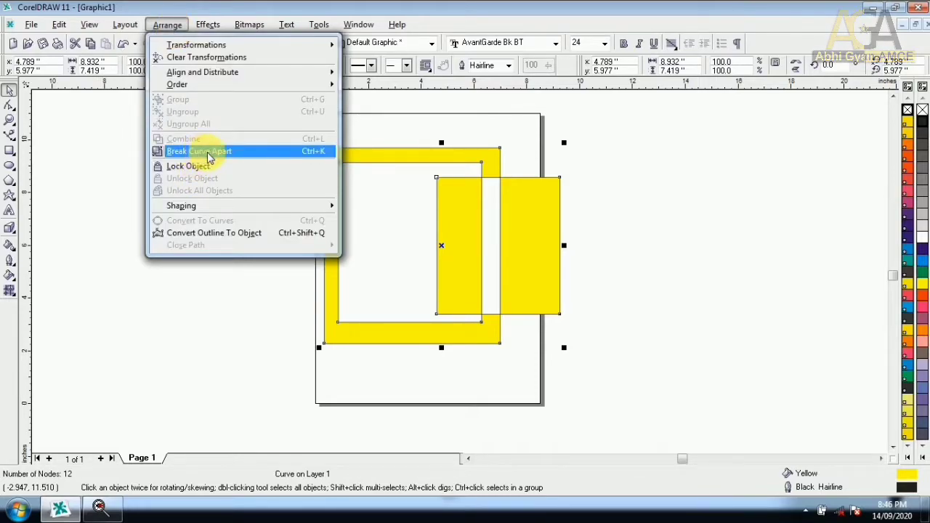
pyautogui.click(209, 156)
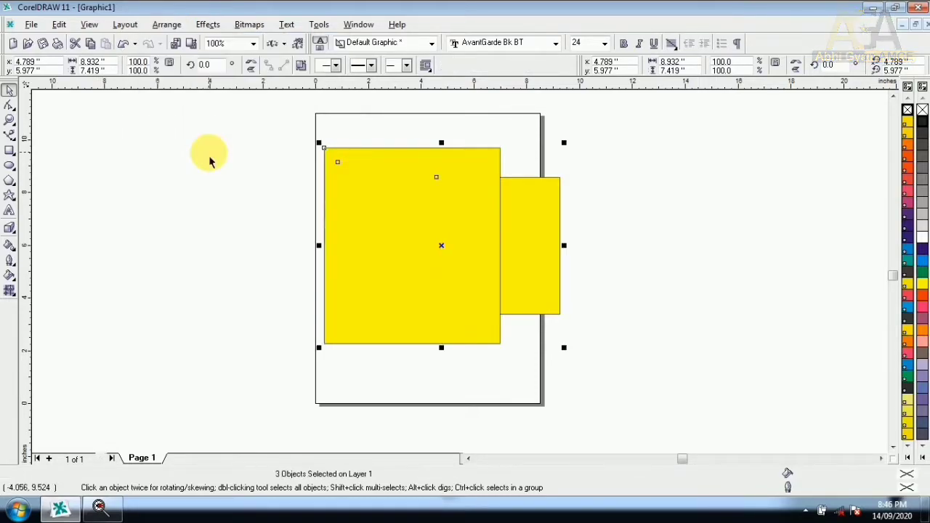
pyautogui.moveTo(397, 245); pyautogui.dragTo(230, 202)
pyautogui.moveTo(407, 210); pyautogui.dragTo(493, 193)
pyautogui.moveTo(476, 231); pyautogui.dragTo(374, 204)
pyautogui.moveTo(274, 228); pyautogui.dragTo(294, 232)
pyautogui.moveTo(411, 228); pyautogui.dragTo(423, 237)
# Step: Fill the rightmost rectangle with dark blue, the middle one with cyan and the large left one with pink
pyautogui.click(558, 225)
pyautogui.click(917, 249)
pyautogui.click(401, 251)
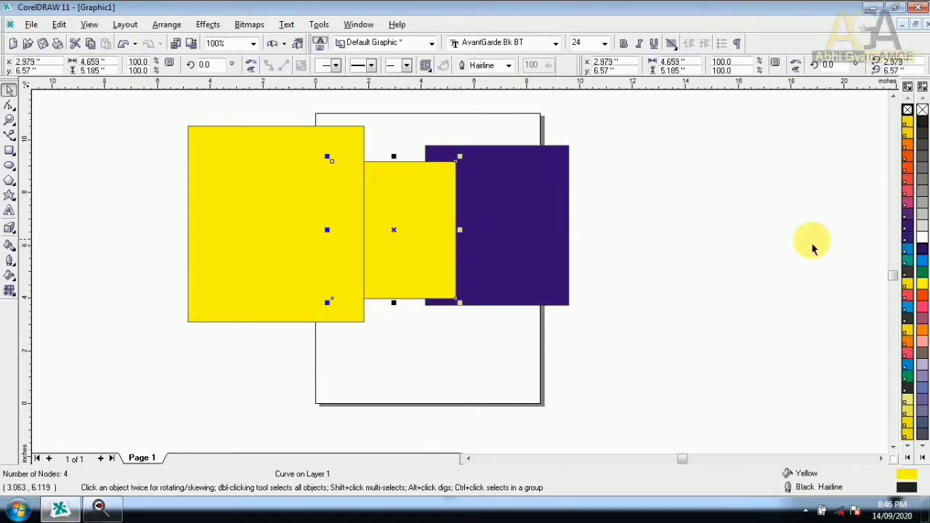
pyautogui.click(910, 267)
pyautogui.click(298, 214)
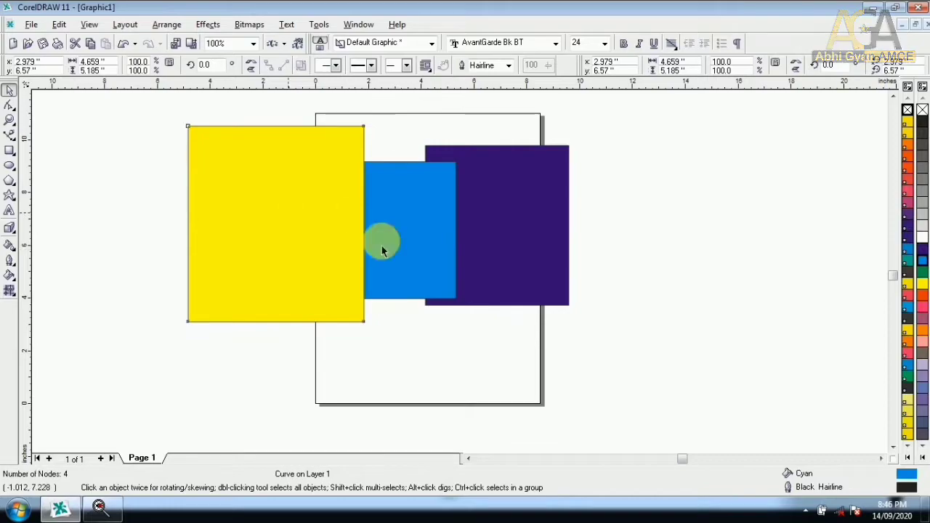
pyautogui.click(922, 308)
# Step: Combine the pink, cyan and dark blue rectangles into one curve, and undo the combination
pyautogui.moveTo(155, 83); pyautogui.dragTo(659, 325)
pyautogui.moveTo(141, 111); pyautogui.dragTo(662, 354)
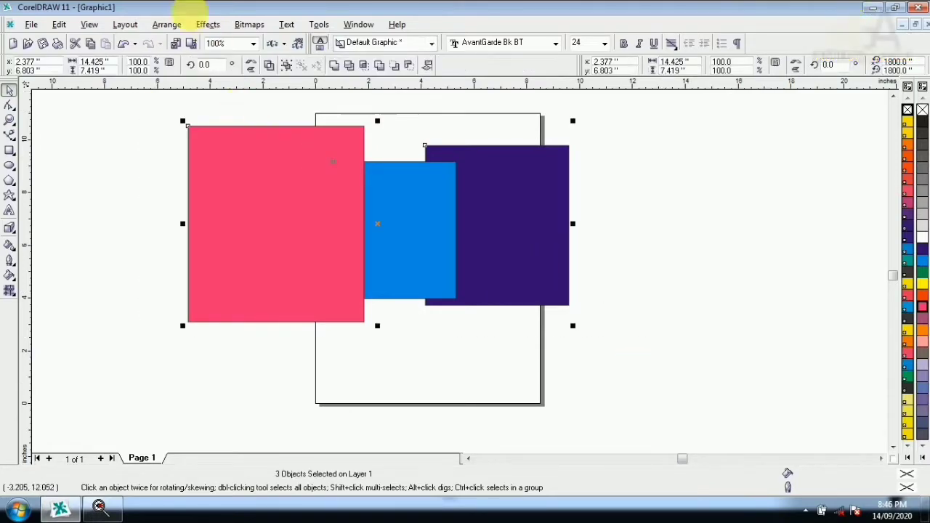
pyautogui.click(167, 24)
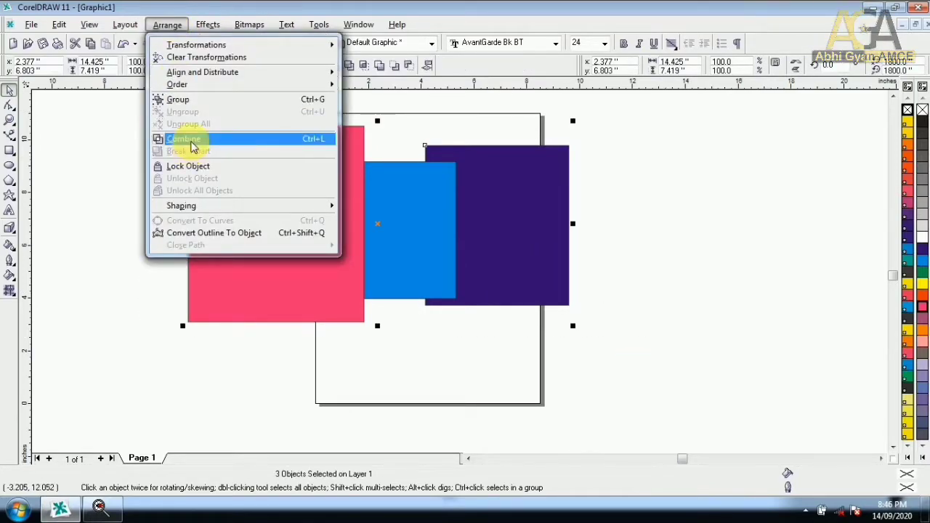
pyautogui.click(186, 140)
pyautogui.click(761, 296)
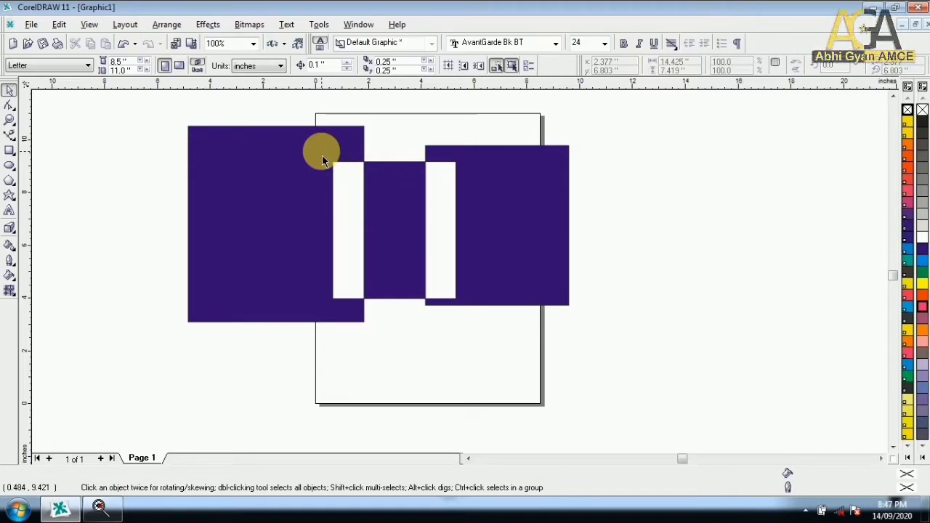
pyautogui.hotkey('ctrl', 'z')
# Step: Shift the cyan middle rectangle slightly upward and lock it in place
pyautogui.click(181, 26)
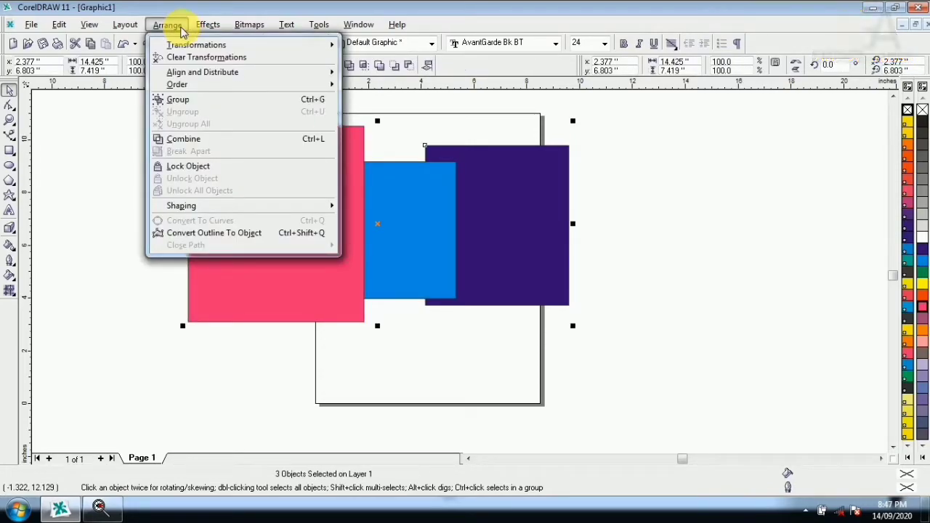
pyautogui.click(717, 320)
pyautogui.click(357, 215)
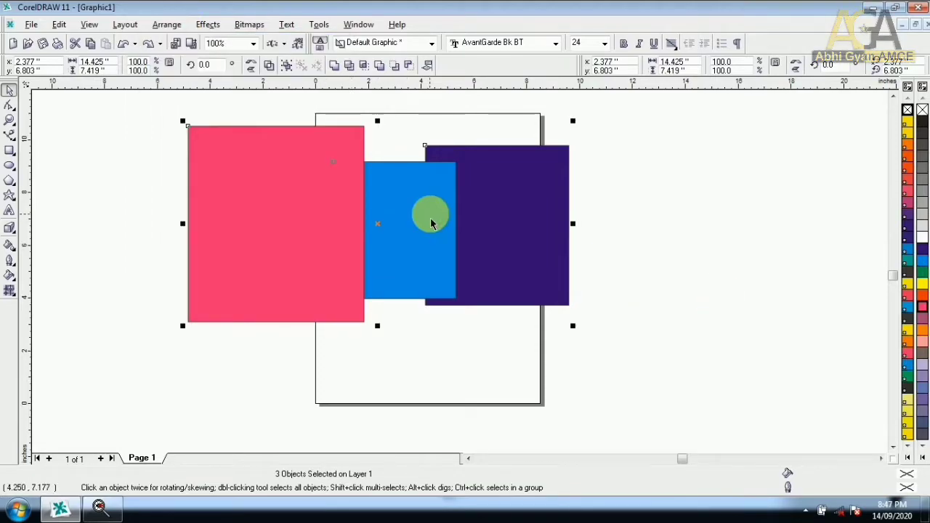
pyautogui.click(402, 189)
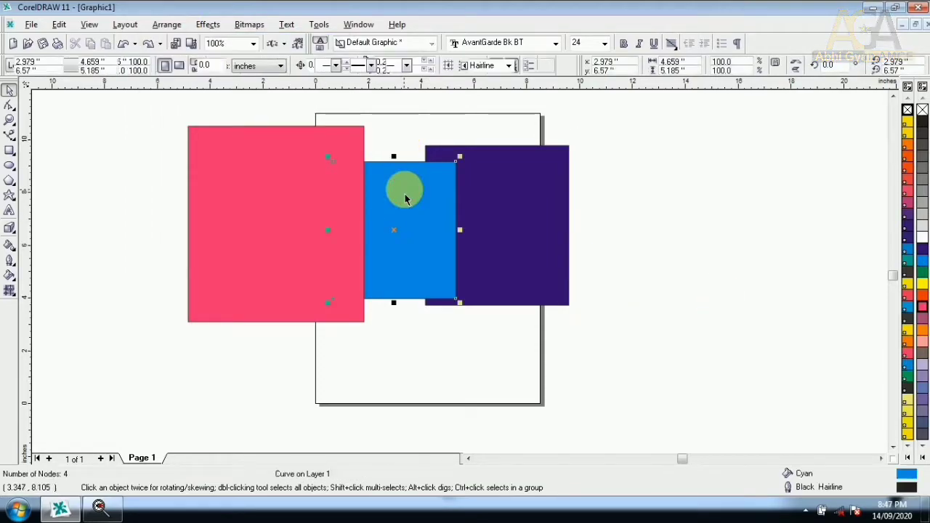
pyautogui.moveTo(398, 198); pyautogui.dragTo(391, 230)
pyautogui.click(167, 24)
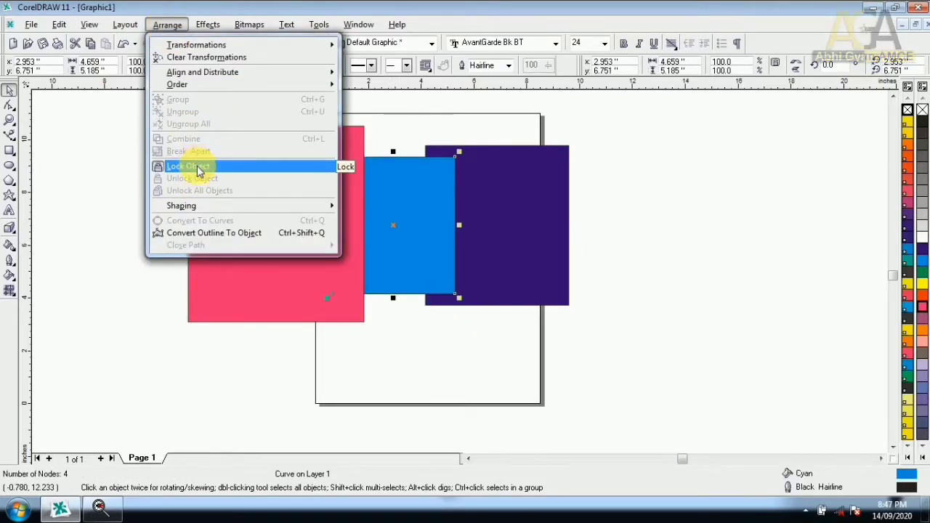
pyautogui.click(198, 166)
# Step: Move the dark blue and pink rectangles around the locked cyan one, leaving both a bit lower on either side of it
pyautogui.moveTo(522, 234); pyautogui.dragTo(418, 267)
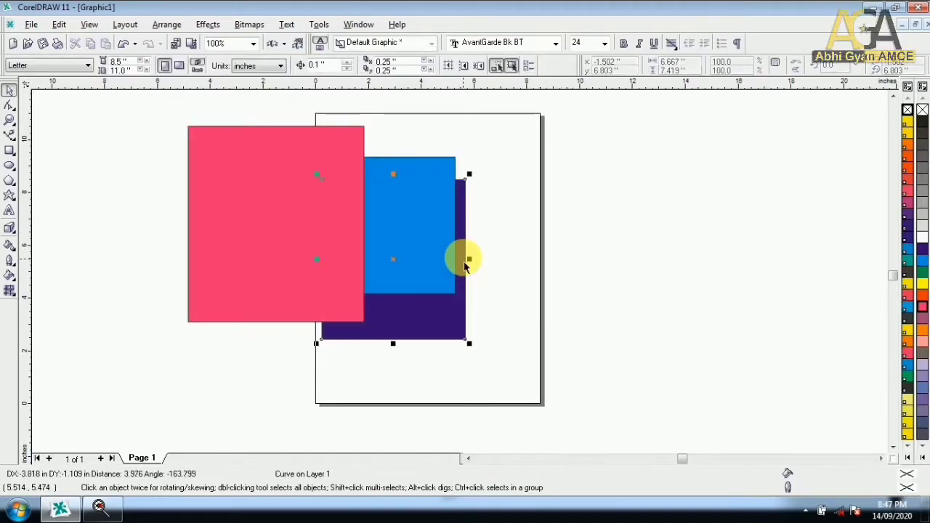
pyautogui.moveTo(446, 327); pyautogui.dragTo(599, 274)
pyautogui.moveTo(234, 252); pyautogui.dragTo(98, 322)
pyautogui.moveTo(165, 279); pyautogui.dragTo(333, 159)
pyautogui.moveTo(282, 200); pyautogui.dragTo(248, 297)
pyautogui.click(490, 295)
pyautogui.moveTo(525, 201); pyautogui.dragTo(484, 258)
pyautogui.click(275, 141)
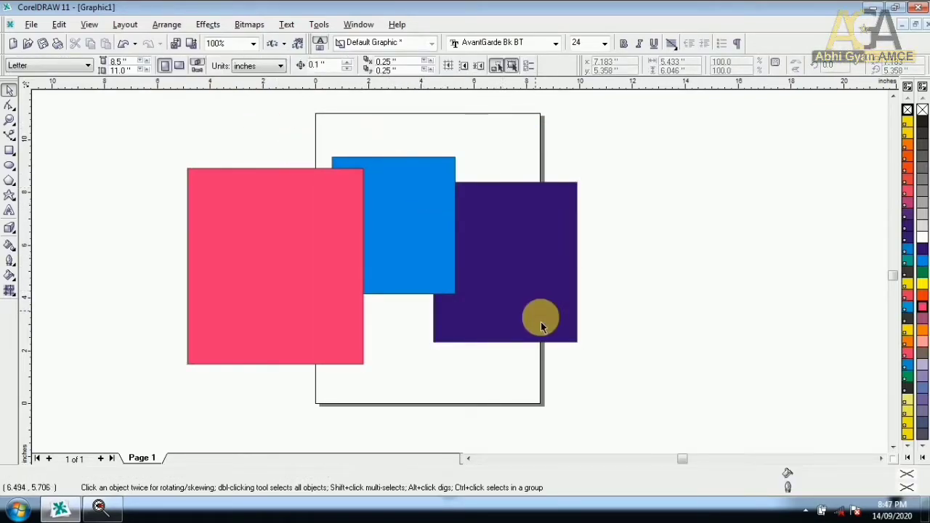
# Step: Unlock all objects and move the cyan rectangle down and right, clear of the pink one and over the dark blue one
pyautogui.moveTo(150, 115); pyautogui.dragTo(674, 401)
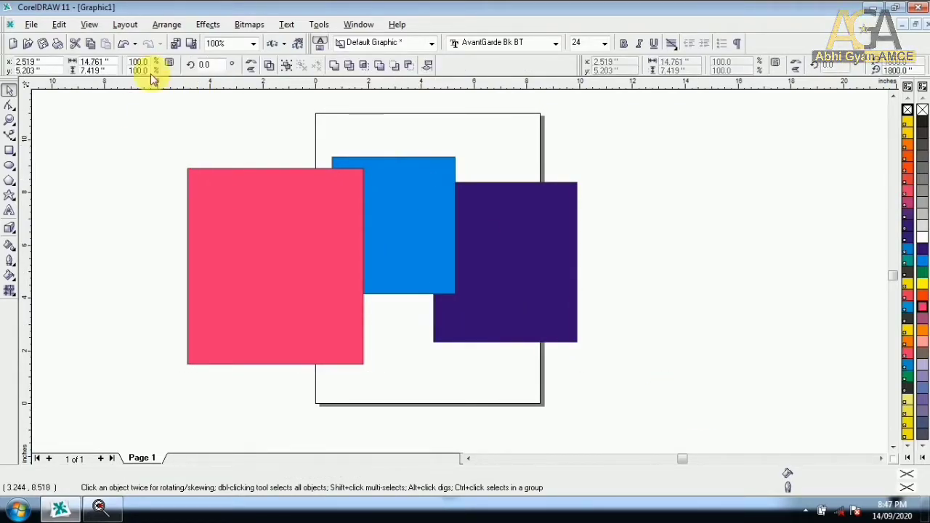
pyautogui.click(166, 24)
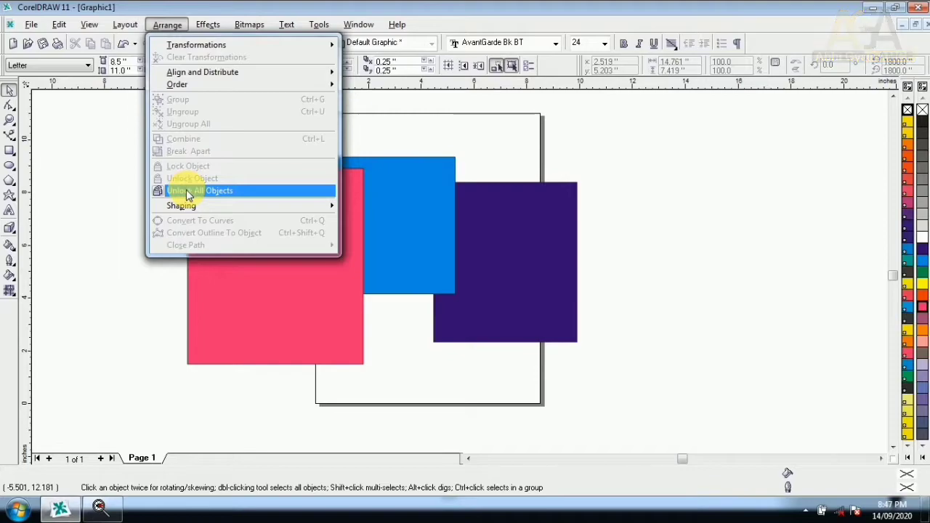
pyautogui.click(187, 190)
pyautogui.moveTo(480, 146); pyautogui.dragTo(465, 146)
pyautogui.moveTo(464, 146); pyautogui.dragTo(435, 230)
# Step: Lock the cyan and dark blue rectangles together and try to move the cyan one
pyautogui.moveTo(359, 124); pyautogui.dragTo(638, 386)
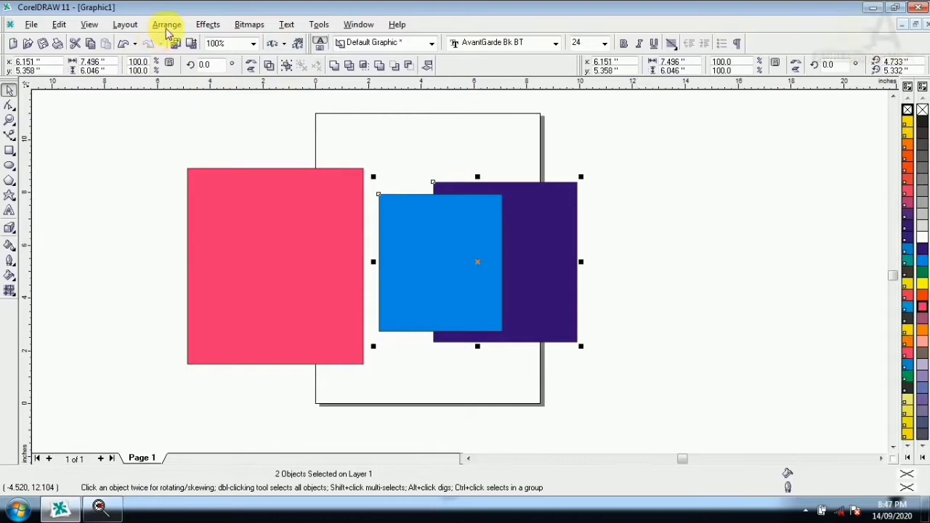
pyautogui.click(166, 24)
pyautogui.click(206, 168)
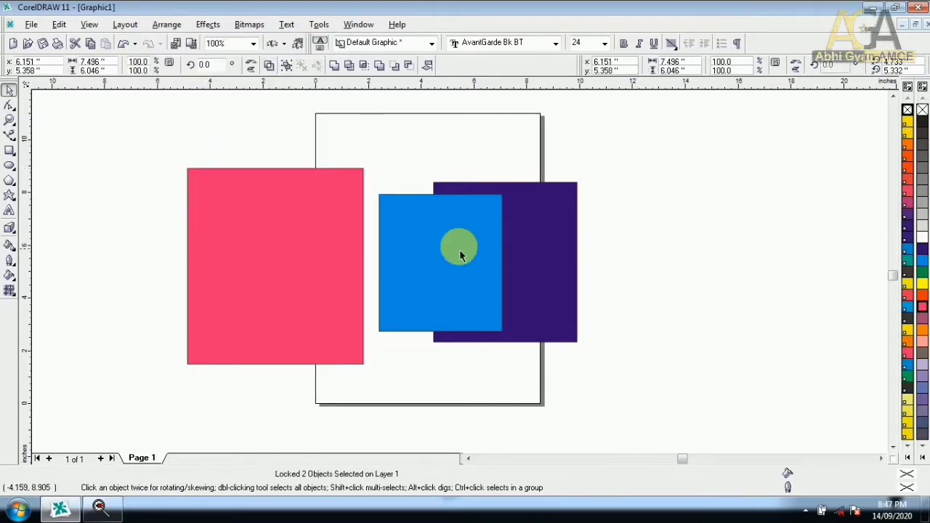
pyautogui.moveTo(459, 246); pyautogui.dragTo(371, 234)
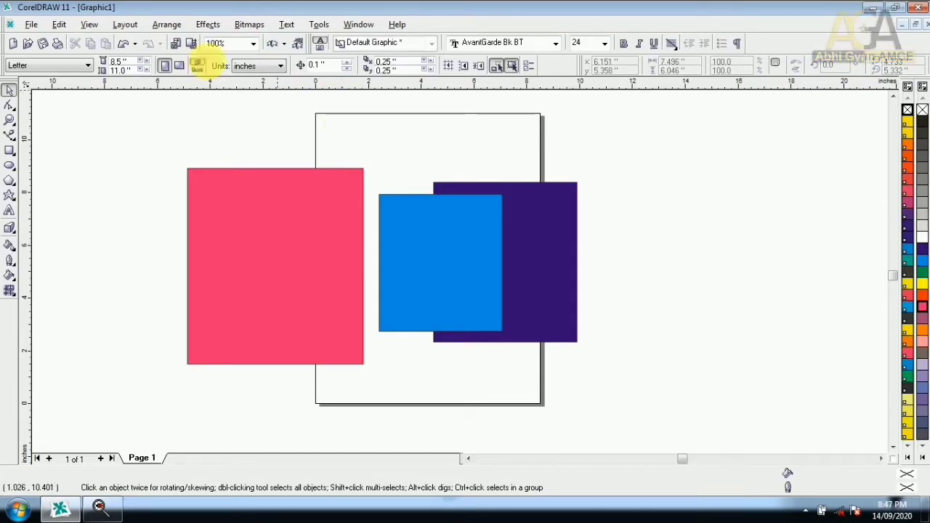
# Step: Unlock all objects and move only the cyan rectangle about 0.7 inch to the right, further over the dark blue one
pyautogui.click(166, 26)
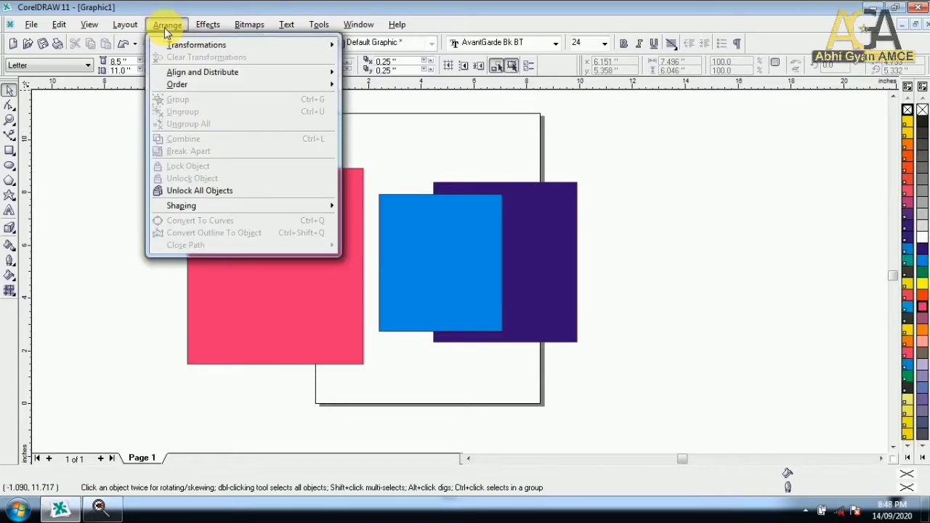
pyautogui.click(199, 190)
pyautogui.click(475, 273)
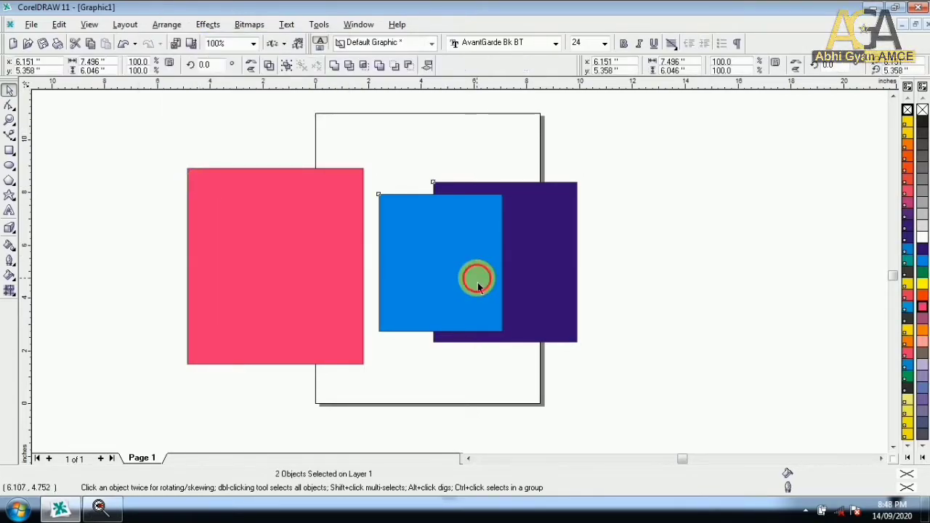
pyautogui.moveTo(450, 266); pyautogui.dragTo(484, 260)
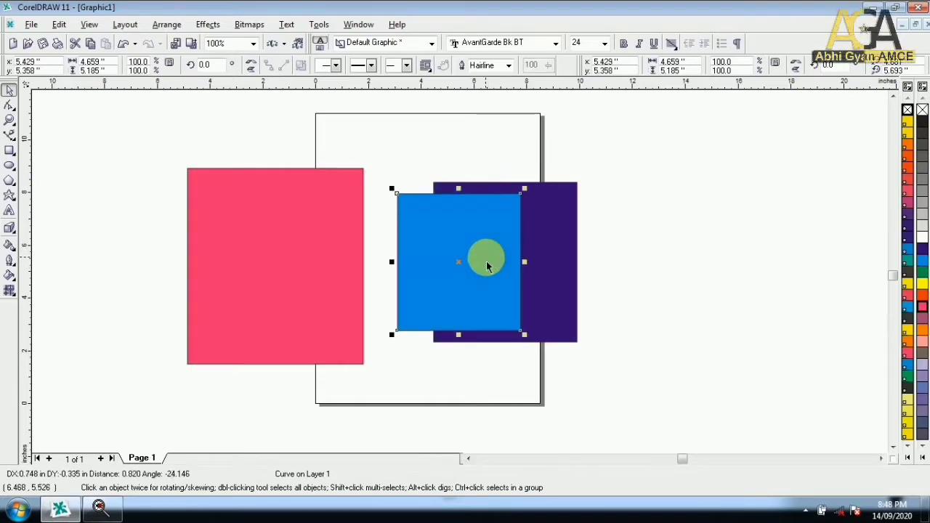
pyautogui.click(206, 145)
pyautogui.click(208, 24)
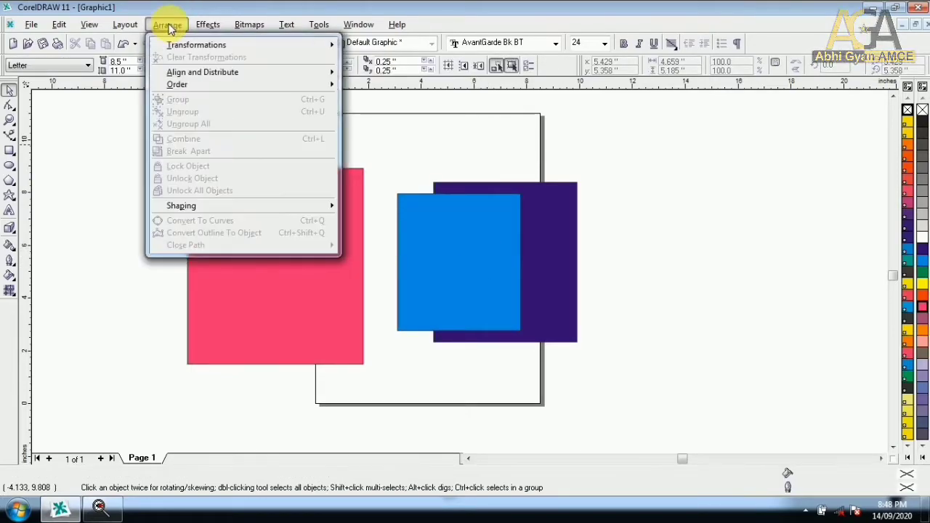
pyautogui.moveTo(182, 206)
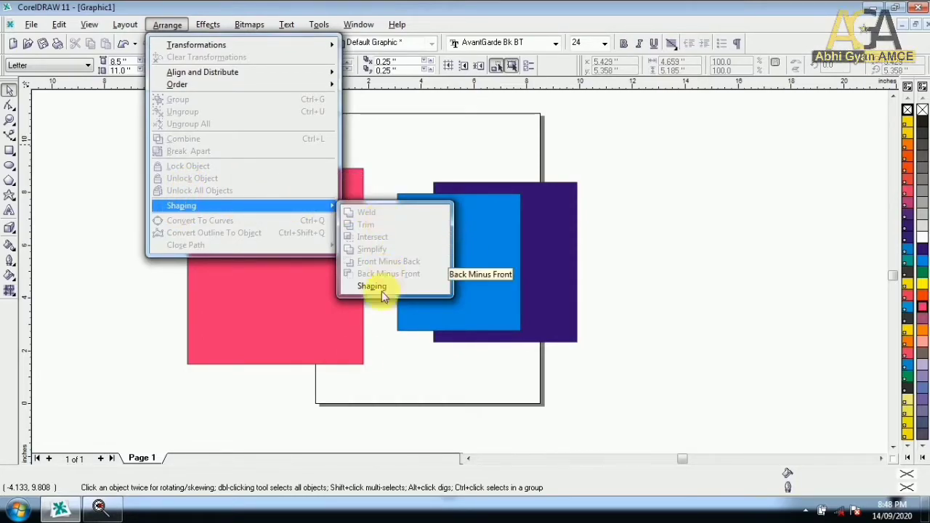
pyautogui.click(371, 379)
# Step: Delete the dark blue rectangle and move the pink and cyan rectangles together to the right onto the page
pyautogui.click(530, 259)
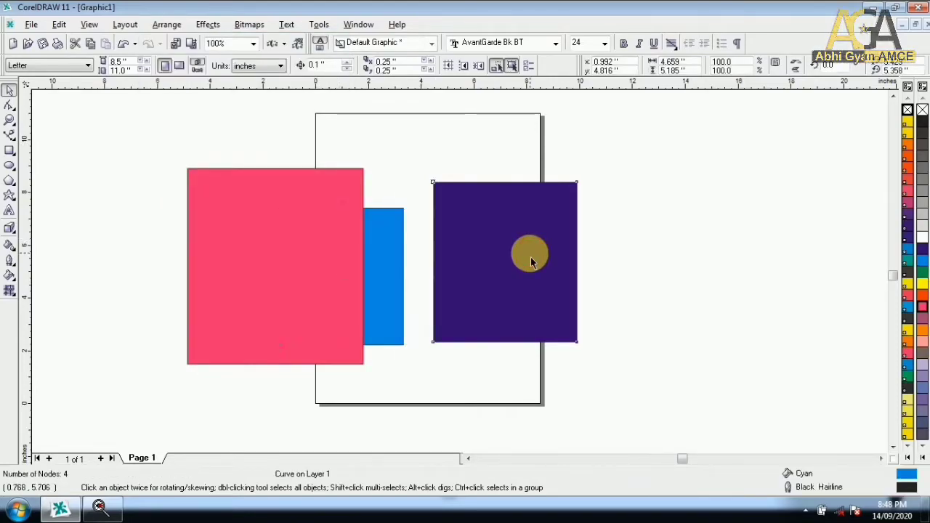
pyautogui.press('Delete')
pyautogui.moveTo(149, 150); pyautogui.dragTo(455, 363)
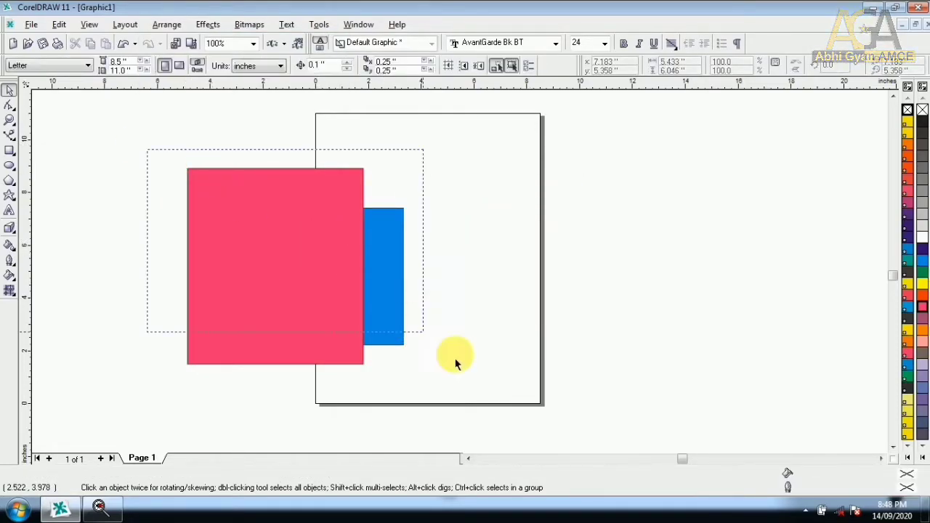
pyautogui.moveTo(481, 392); pyautogui.dragTo(481, 393)
pyautogui.moveTo(356, 253); pyautogui.dragTo(508, 251)
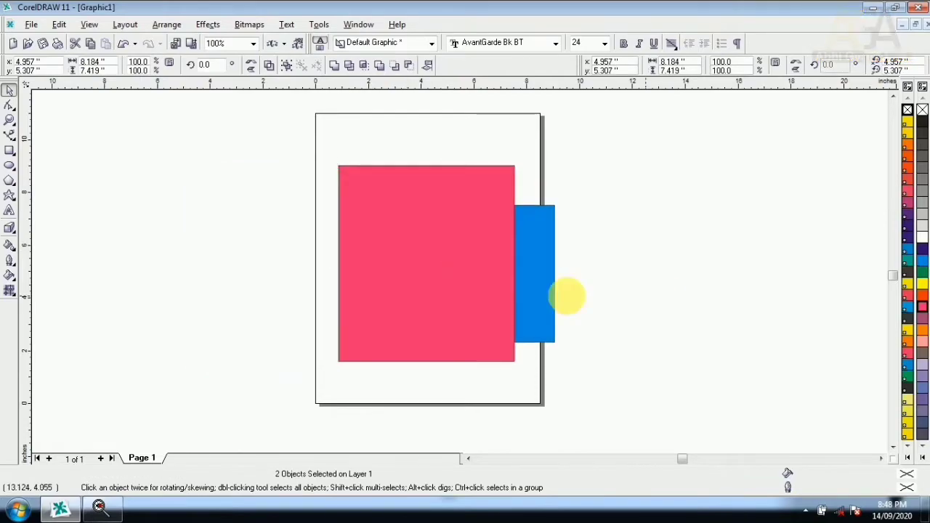
# Step: Switch the page to landscape and scale the pink rectangle to about 4.99 by 5.55 inches, overlapping the cyan one's upper-left part
pyautogui.click(647, 270)
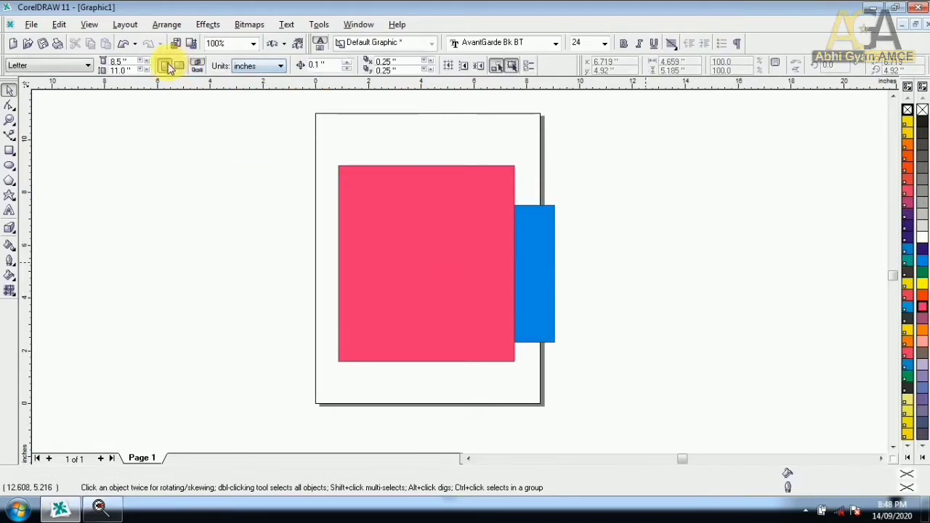
pyautogui.click(178, 66)
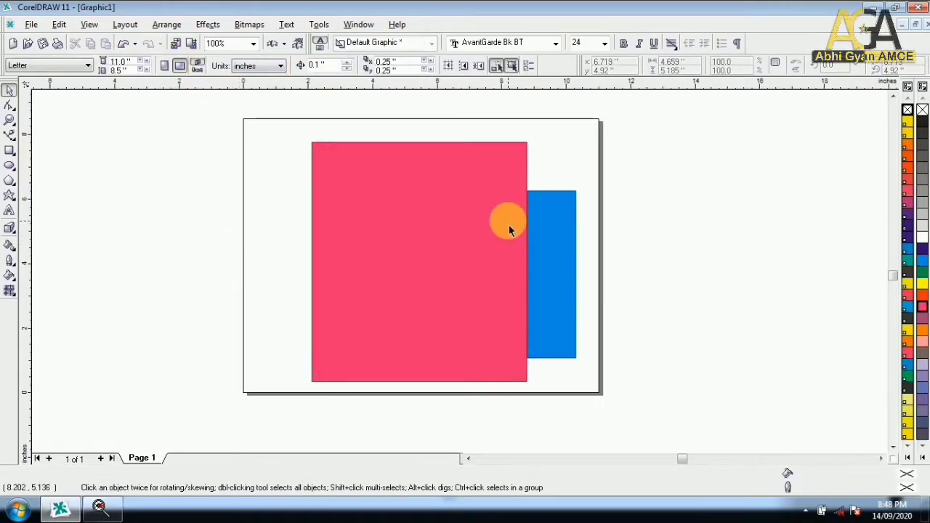
pyautogui.scroll(1, 508, 225)
pyautogui.scroll(-1, 390, 245)
pyautogui.click(390, 260)
pyautogui.moveTo(486, 393); pyautogui.dragTo(430, 326)
pyautogui.moveTo(353, 209)
pyautogui.mouseDown()
pyautogui.moveTo(390, 272)
pyautogui.moveTo(364, 220)
pyautogui.mouseUp()
# Step: Weld the pink and cyan rectangles into one shape, and undo the weld
pyautogui.scroll(1, 291, 212)
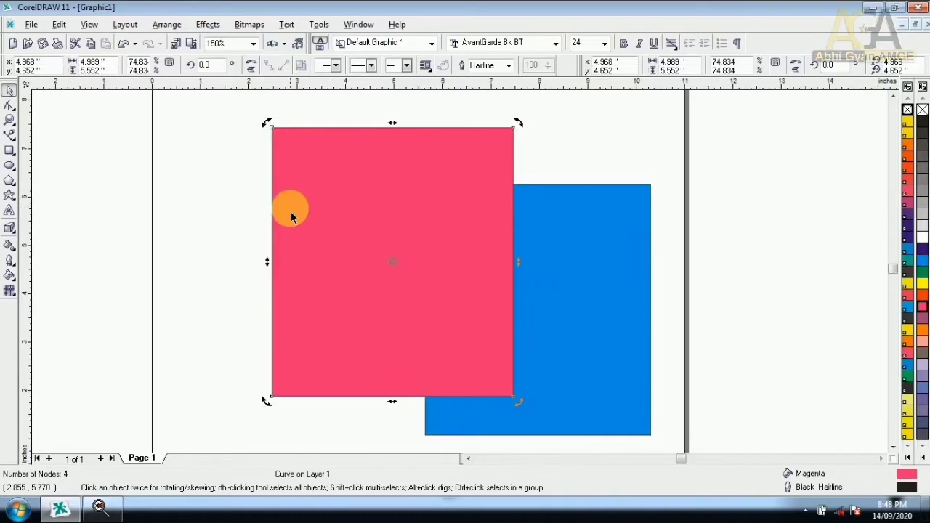
pyautogui.moveTo(217, 105); pyautogui.dragTo(606, 354)
pyautogui.moveTo(702, 451); pyautogui.dragTo(679, 391)
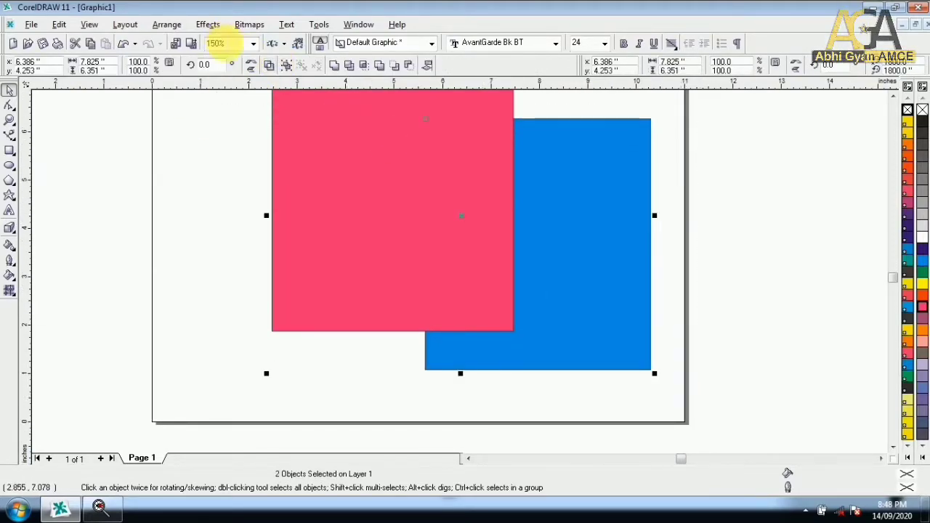
pyautogui.click(166, 25)
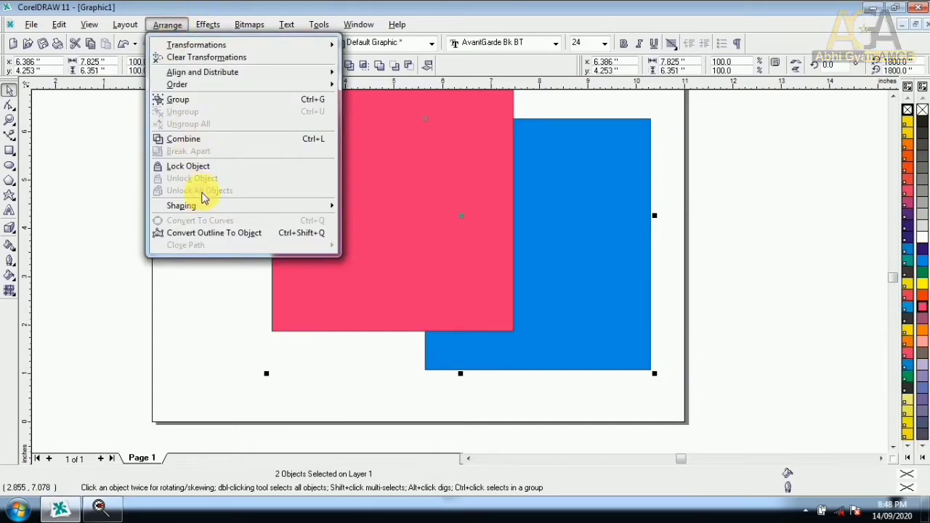
pyautogui.moveTo(199, 208)
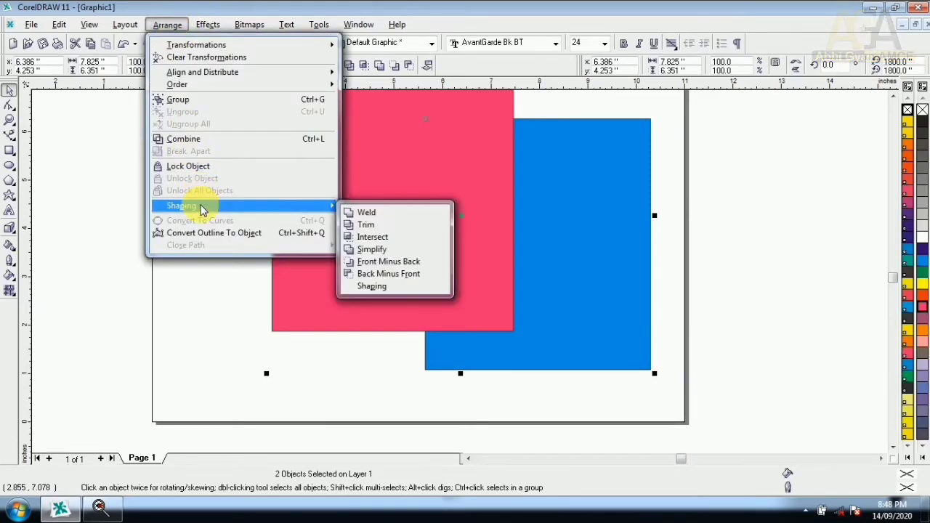
pyautogui.click(371, 212)
pyautogui.scroll(-1, 404, 365)
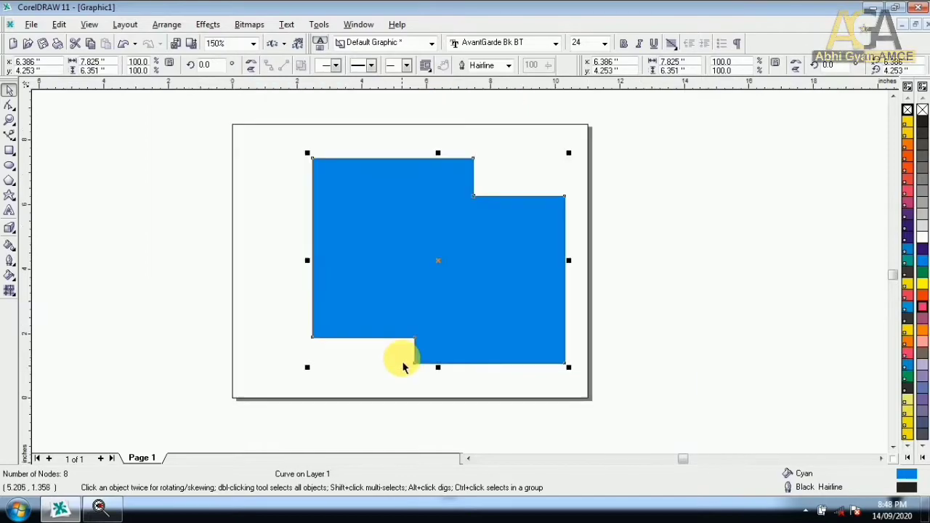
pyautogui.click(633, 276)
pyautogui.click(535, 276)
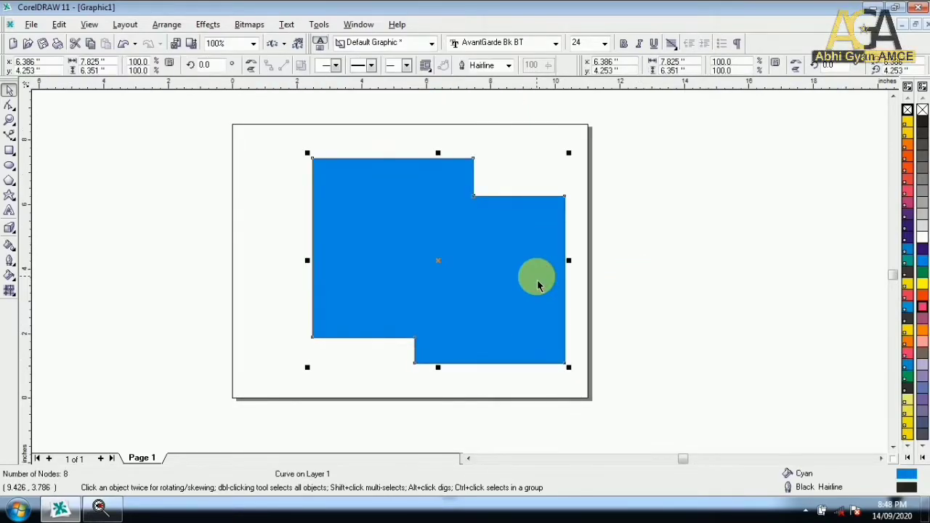
pyautogui.hotkey('ctrl', 'z')
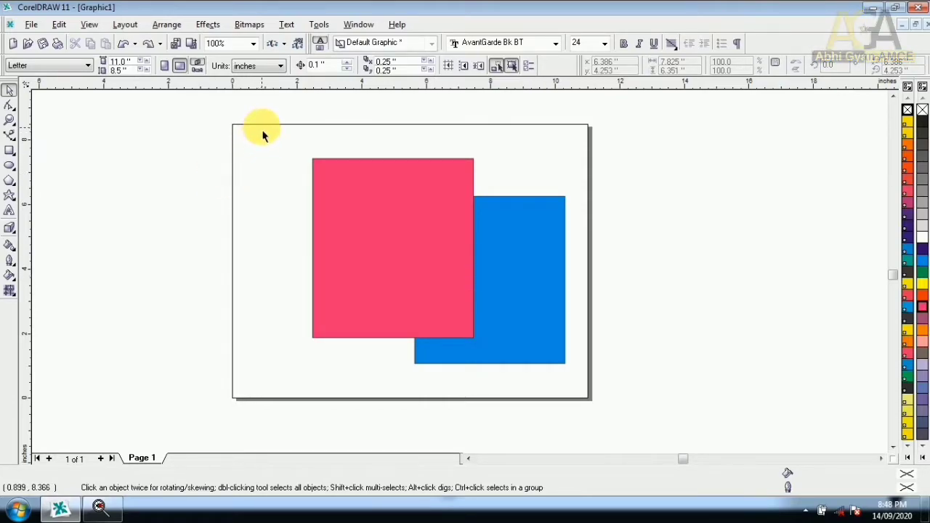
# Step: Try Weld with only the pink rectangle selected, and move that rectangle about 0.5 inch to the right
pyautogui.moveTo(578, 385); pyautogui.dragTo(579, 384)
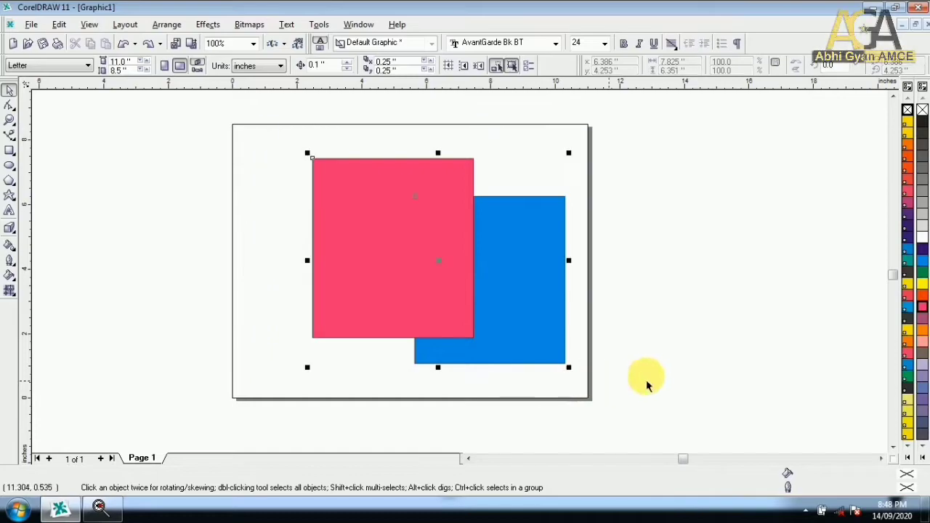
pyautogui.click(521, 307)
pyautogui.click(367, 191)
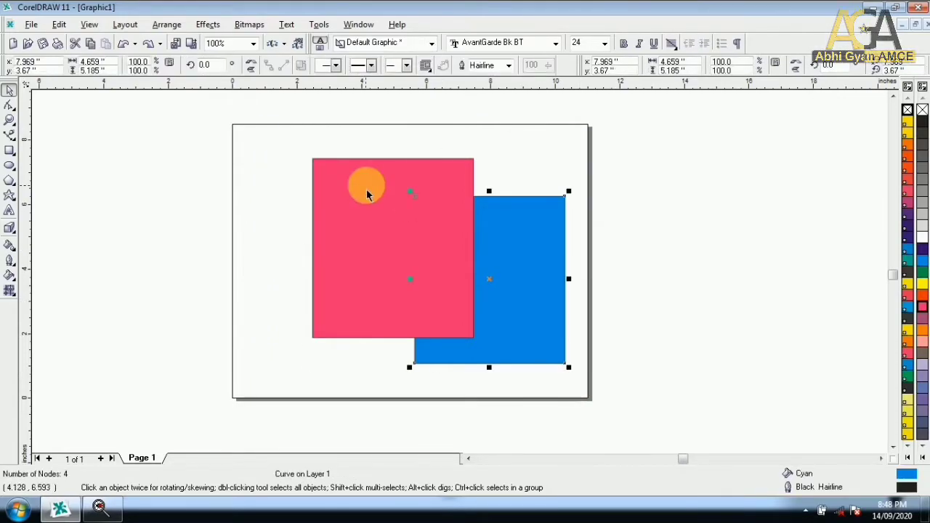
pyautogui.click(167, 24)
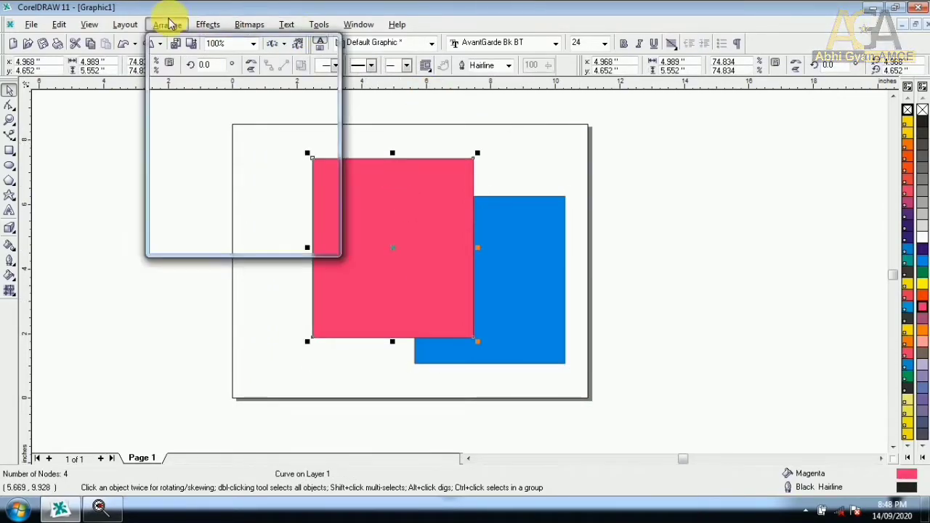
pyautogui.moveTo(193, 211)
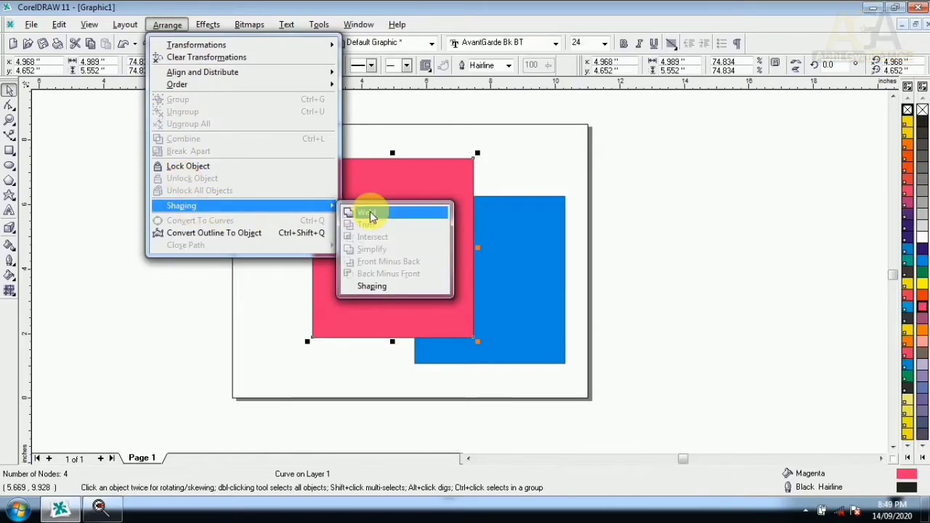
pyautogui.click(369, 214)
pyautogui.moveTo(417, 239); pyautogui.dragTo(465, 252)
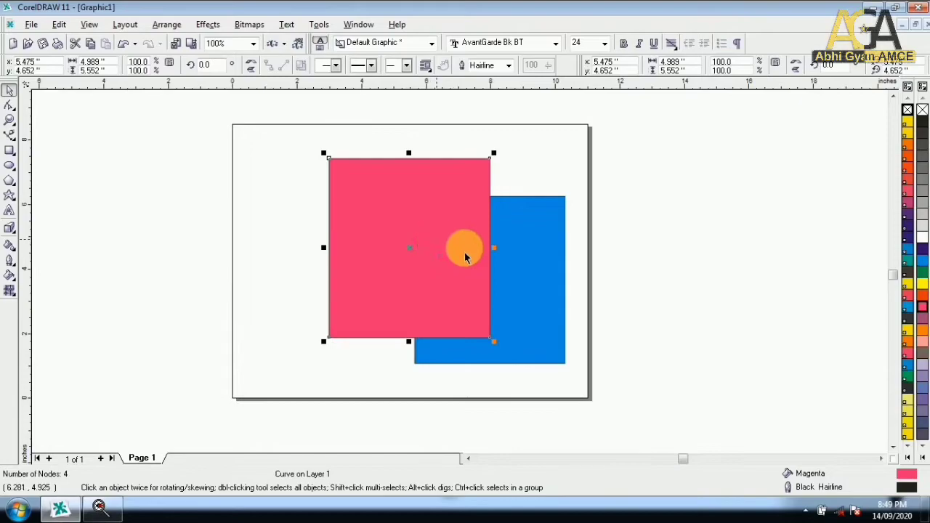
# Step: Weld the cyan and pink rectangles into one shape, selecting the cyan one first, and undo the weld
pyautogui.click(545, 266)
pyautogui.keyDown('shift'); pyautogui.click(370, 204); pyautogui.keyUp('shift')
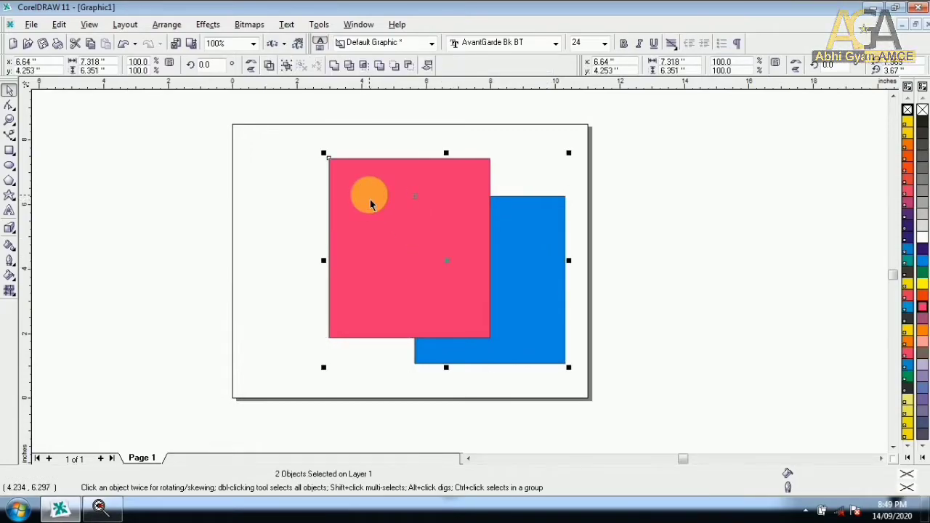
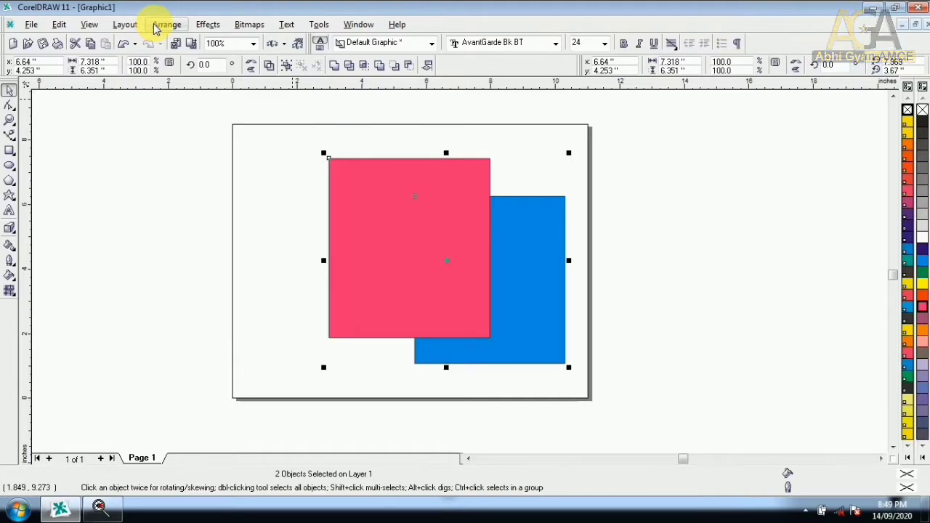
pyautogui.click(158, 26)
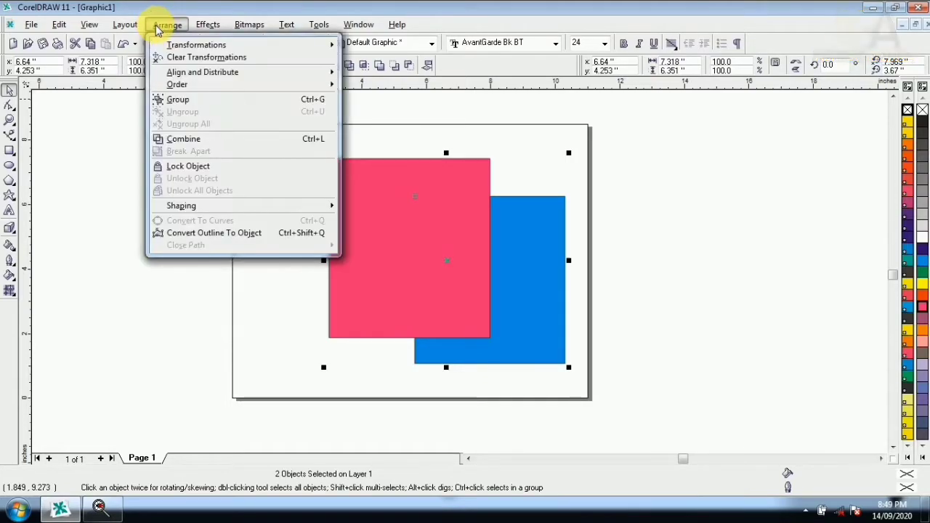
pyautogui.moveTo(172, 206)
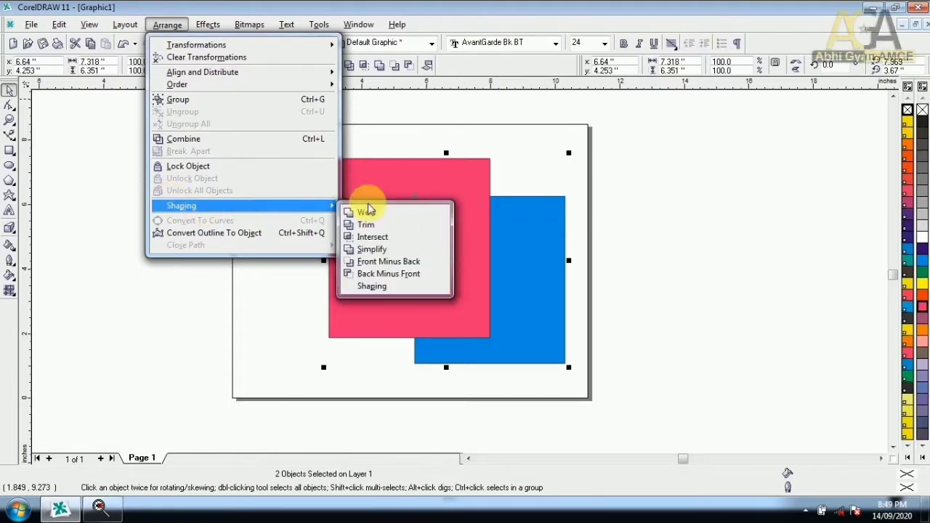
pyautogui.click(369, 209)
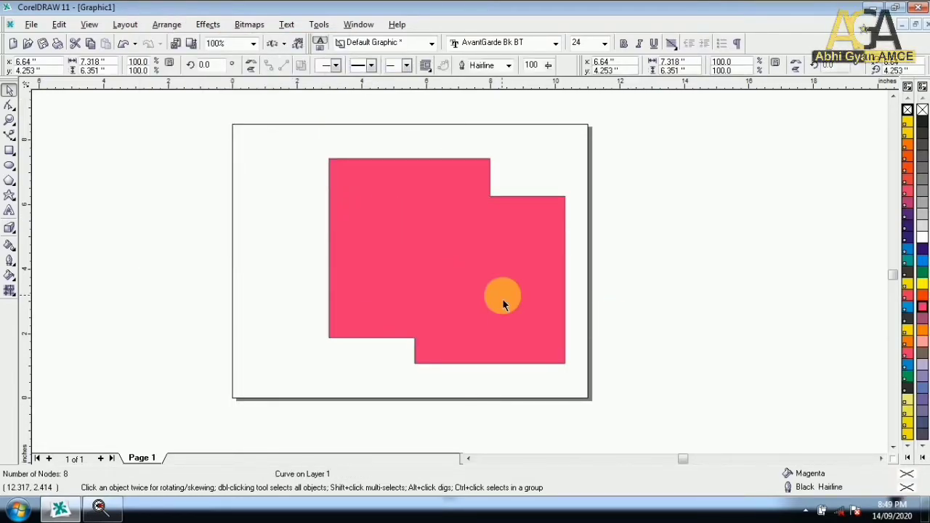
pyautogui.press('Escape')
pyautogui.hotkey('ctrl', 'z')
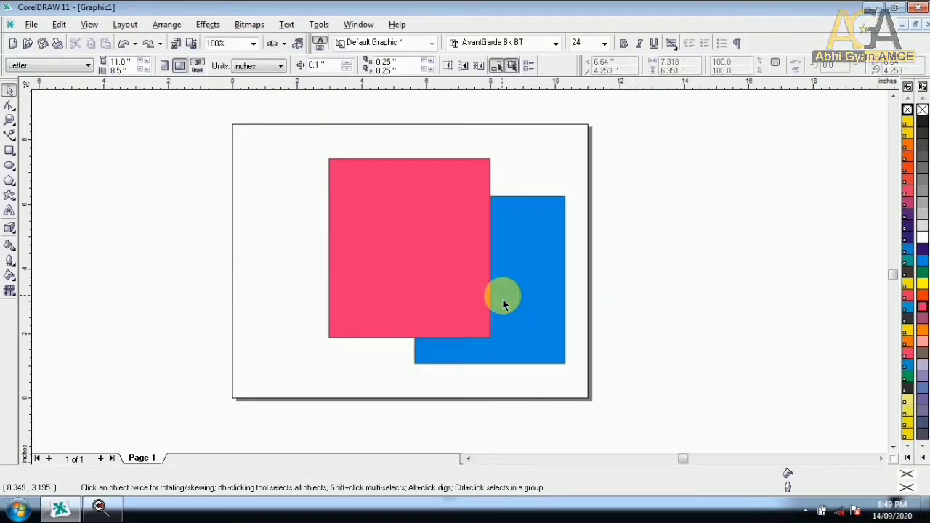
# Step: Trim the pink rectangle with the cyan one, pull the trimmed pink piece aside to the left, and undo both changes
pyautogui.moveTo(282, 131); pyautogui.dragTo(603, 365)
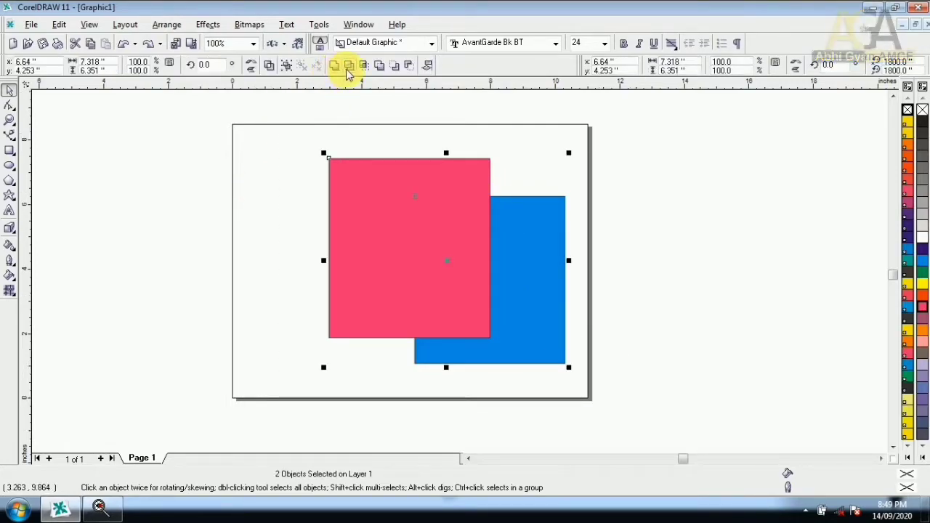
pyautogui.click(245, 211)
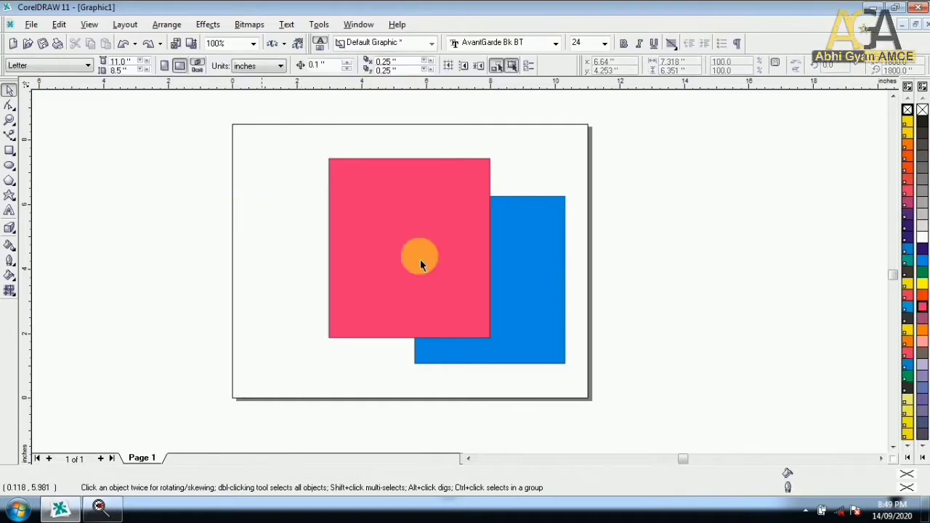
pyautogui.click(556, 310)
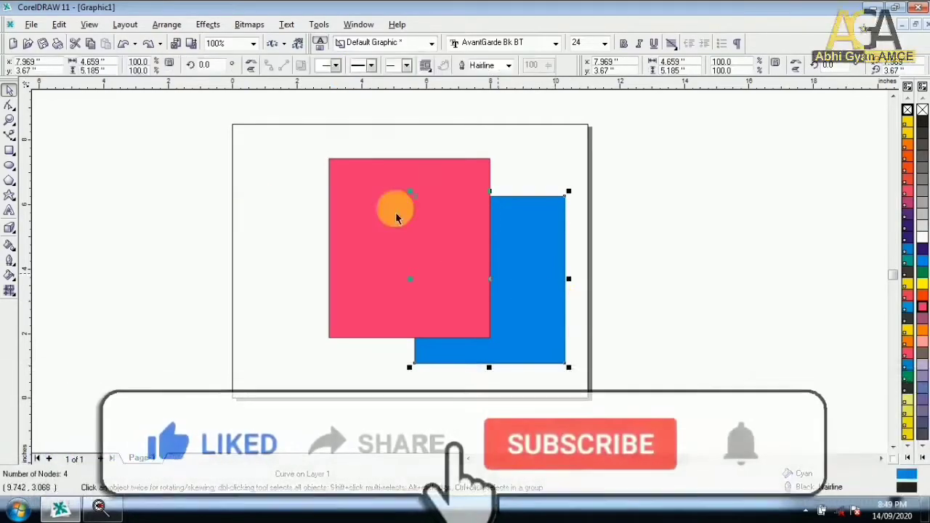
pyautogui.keyDown('shift'); pyautogui.click(357, 196); pyautogui.keyUp('shift')
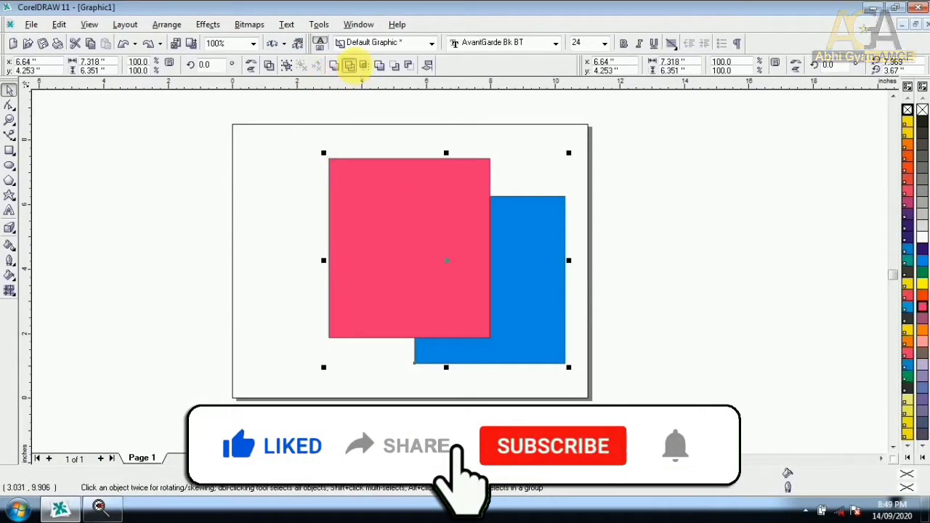
pyautogui.click(349, 65)
pyautogui.click(245, 211)
pyautogui.click(350, 242)
pyautogui.moveTo(349, 243); pyautogui.dragTo(303, 231)
pyautogui.hotkey('ctrl', 'z')
pyautogui.hotkey('ctrl', 'z')
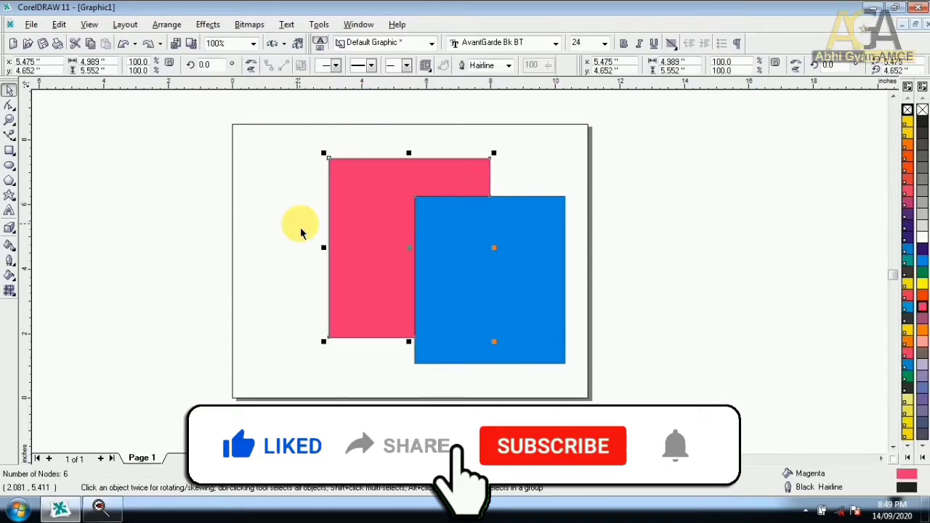
pyautogui.hotkey('ctrl', 'z')
# Step: Trim the cyan rectangle with the pink one, pull the trimmed cyan piece about 1.9 inches to the right, and undo both changes
pyautogui.click(363, 155)
pyautogui.click(349, 182)
pyautogui.keyDown('shift'); pyautogui.click(525, 253); pyautogui.keyUp('shift')
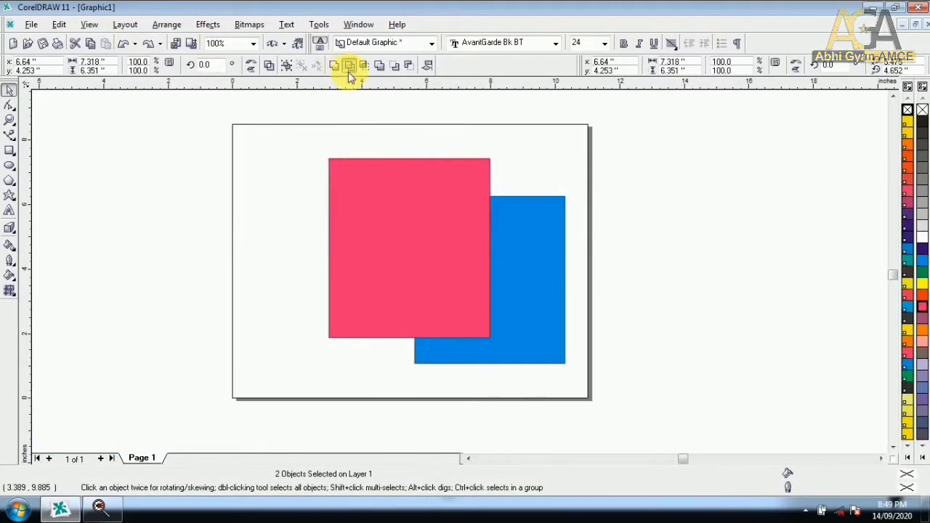
pyautogui.click(349, 66)
pyautogui.moveTo(533, 288); pyautogui.dragTo(600, 301)
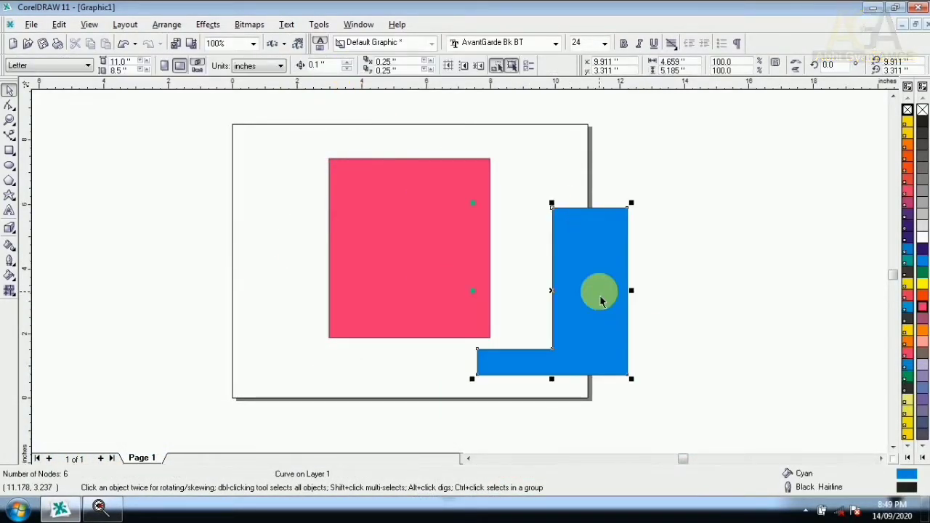
pyautogui.hotkey('ctrl', 'z')
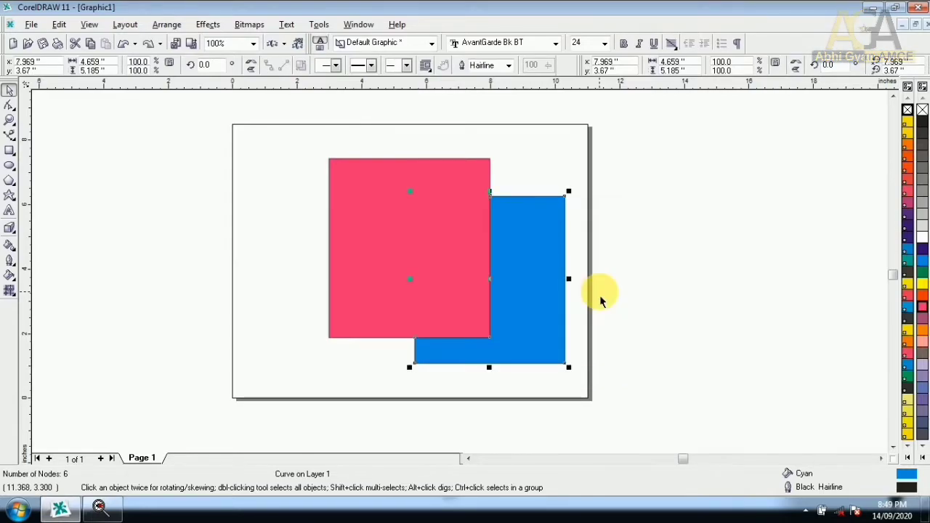
pyautogui.click(600, 297)
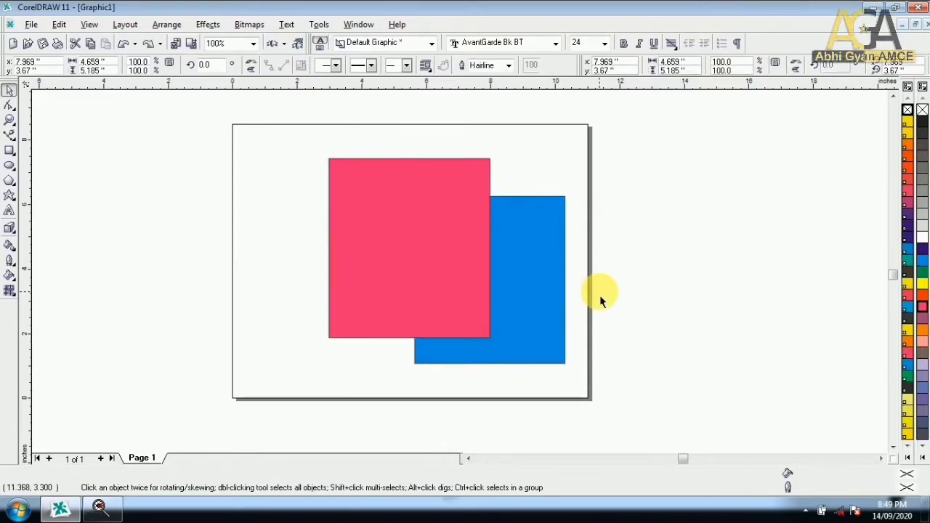
# Step: Move the cyan rectangle about 0.08 inch left and 0.15 inch down
pyautogui.click(533, 297)
pyautogui.press('F10')
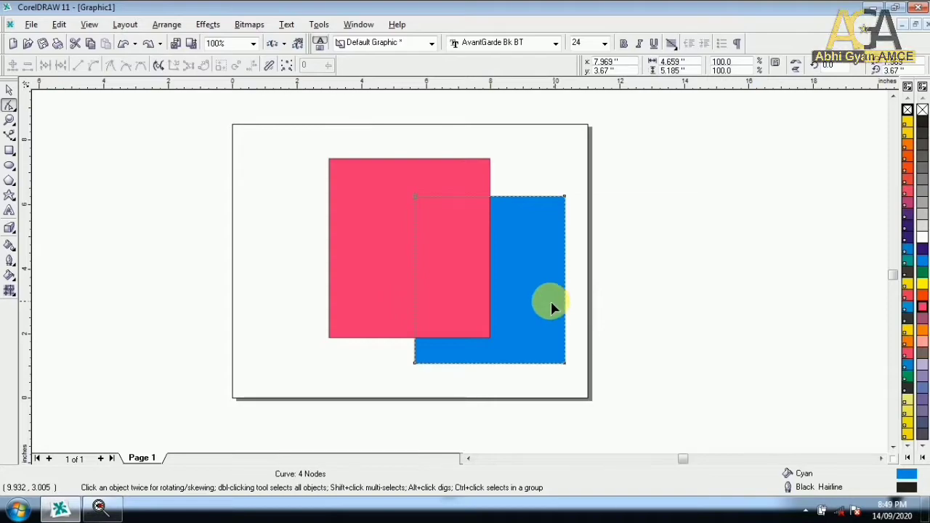
pyautogui.click(15, 87)
pyautogui.moveTo(521, 298); pyautogui.dragTo(507, 317)
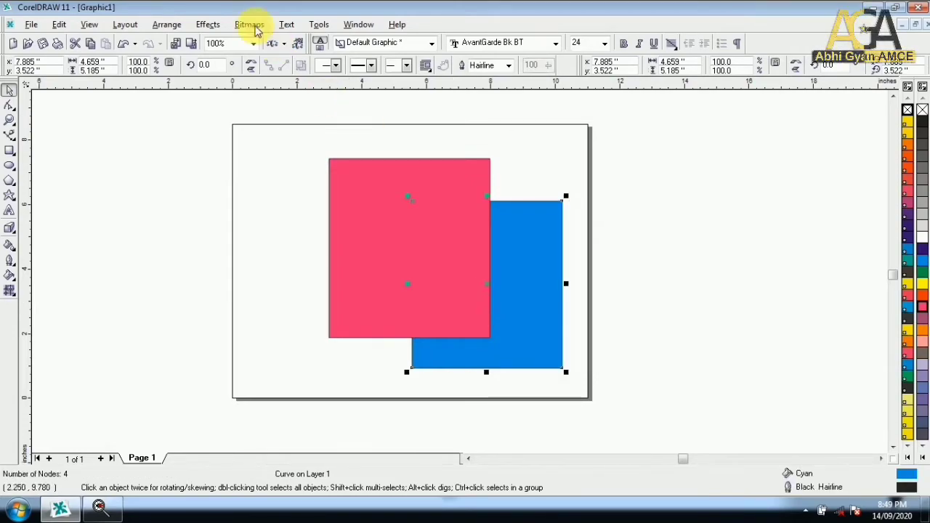
# Step: Intersect the cyan and pink rectangles and move the overlap piece off the page to its left
pyautogui.click(170, 27)
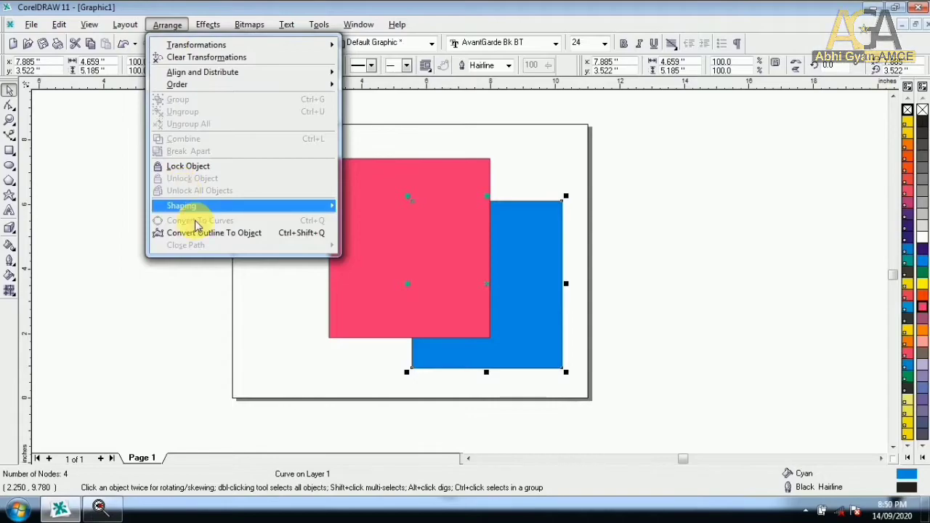
pyautogui.moveTo(198, 207)
pyautogui.click(288, 342)
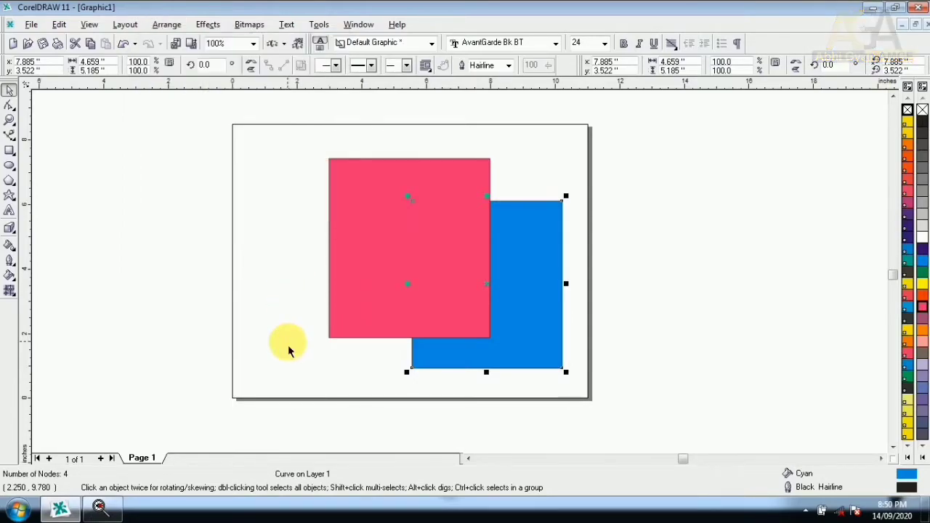
pyautogui.keyDown('shift'); pyautogui.click(533, 272); pyautogui.keyUp('shift')
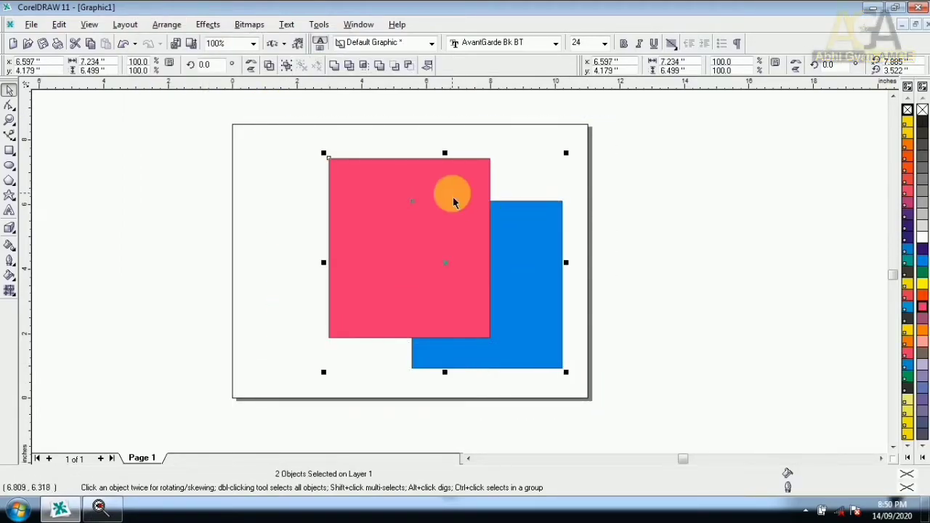
pyautogui.click(370, 65)
pyautogui.moveTo(457, 264); pyautogui.dragTo(193, 249)
# Step: Move the pink rectangle about 1.2 inches left and 1.1 inches up, and intersect it with the cyan one, placing the smaller overlap piece left of the page
pyautogui.click(361, 235)
pyautogui.moveTo(442, 274); pyautogui.dragTo(405, 245)
pyautogui.moveTo(249, 103); pyautogui.dragTo(588, 386)
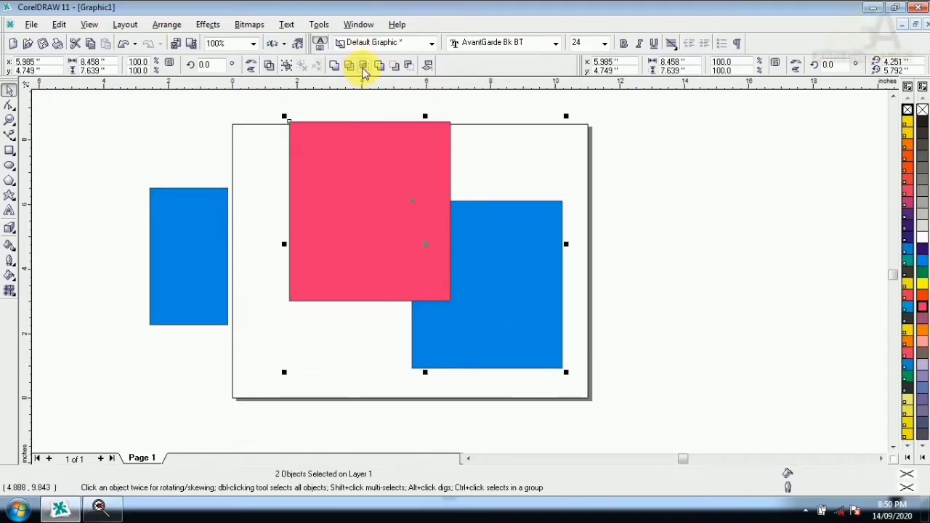
pyautogui.click(364, 67)
pyautogui.click(477, 257)
pyautogui.moveTo(434, 271); pyautogui.dragTo(189, 320)
# Step: Intersect the rectangles with the pink one placed almost fully over the cyan one, and delete the overlap piece
pyautogui.moveTo(456, 282); pyautogui.dragTo(494, 291)
pyautogui.moveTo(355, 144); pyautogui.dragTo(607, 397)
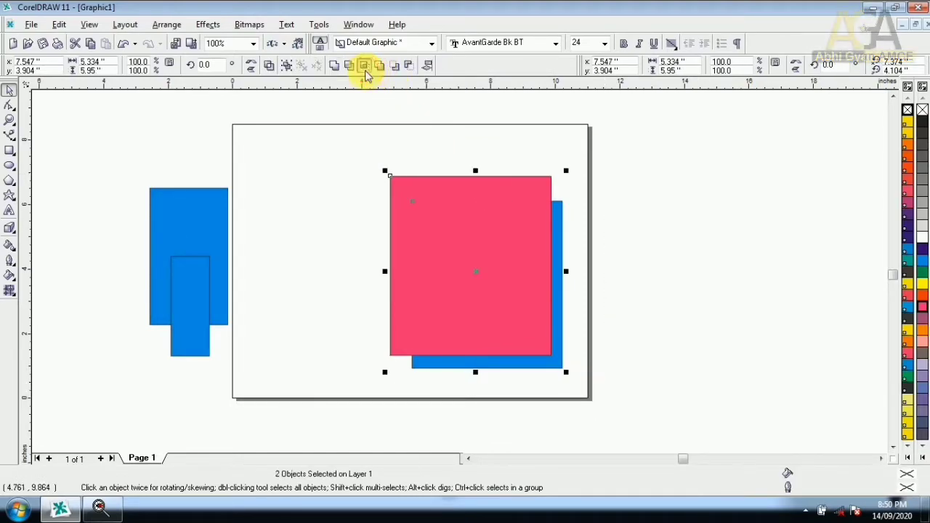
pyautogui.click(364, 66)
pyautogui.moveTo(478, 276); pyautogui.dragTo(303, 317)
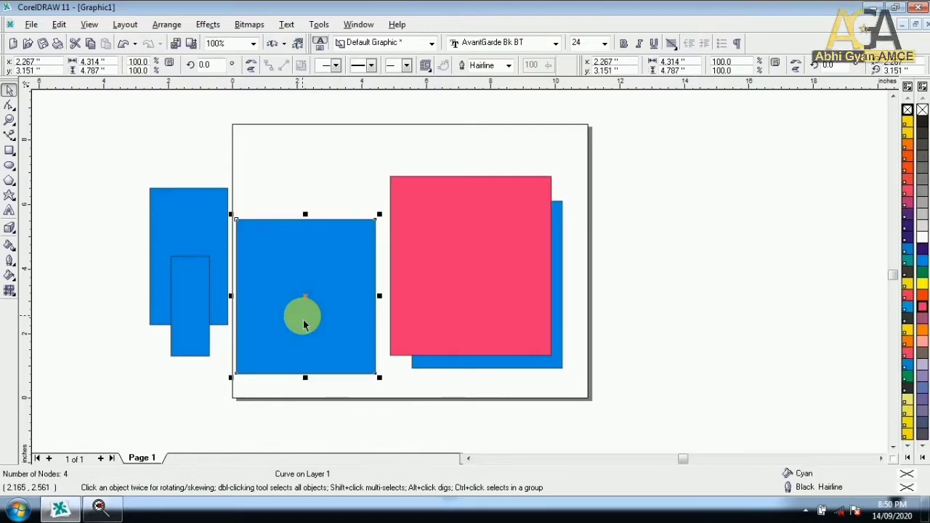
pyautogui.press('Delete')
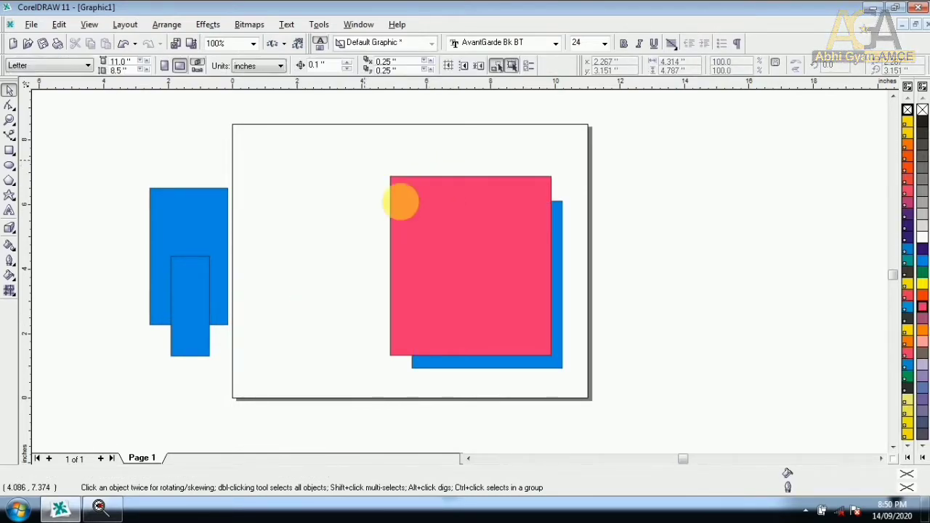
# Step: Move the pink rectangle about 0.5 inch left and 0.5 inch up, still overlapping the cyan one
pyautogui.moveTo(367, 161); pyautogui.dragTo(584, 373)
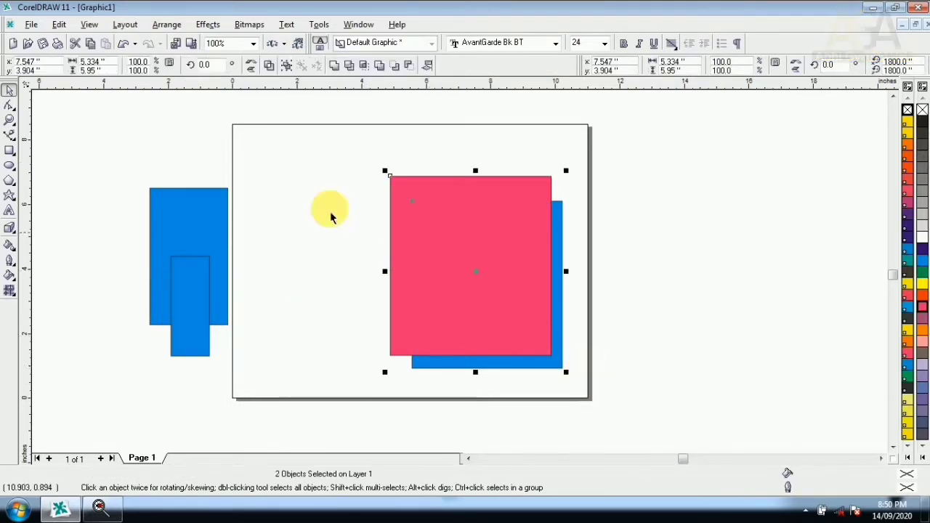
pyautogui.moveTo(412, 245); pyautogui.dragTo(397, 227)
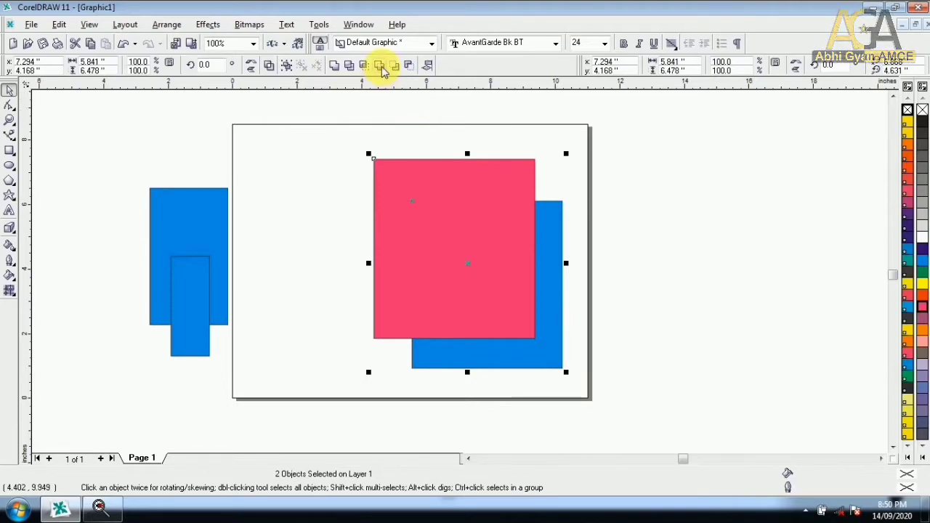
# Step: Simplify the overlapping pink and cyan rectangles, pull the pink one away to the left, and undo both changes
pyautogui.click(381, 66)
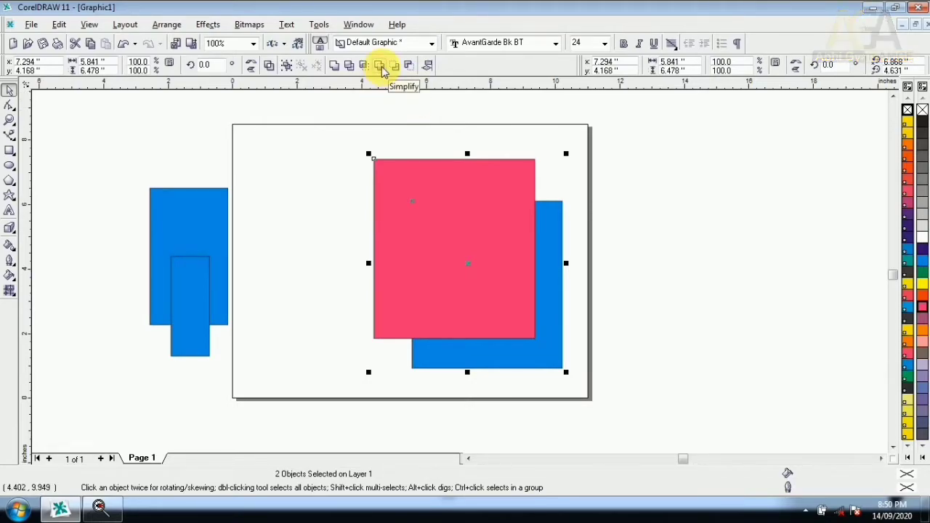
pyautogui.click(460, 258)
pyautogui.moveTo(460, 258); pyautogui.dragTo(368, 242)
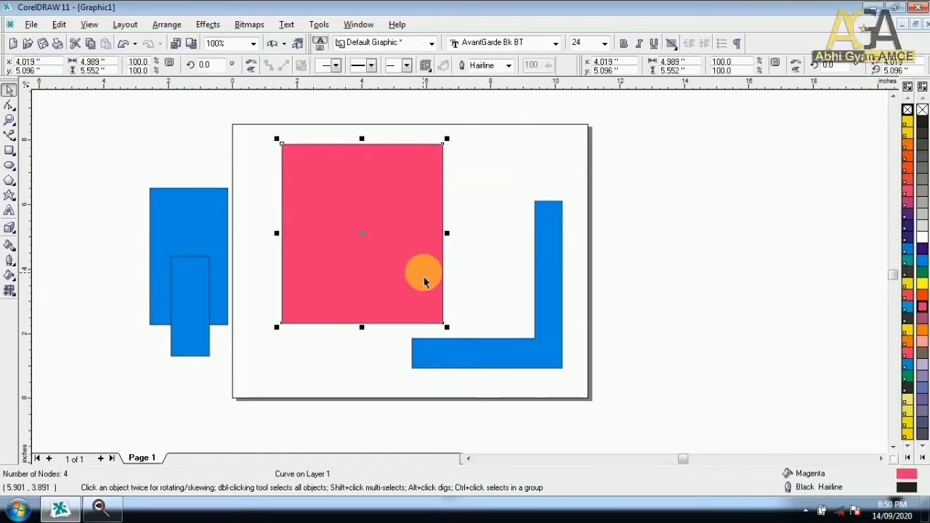
pyautogui.hotkey('ctrl', 'z')
pyautogui.hotkey('ctrl', 'z')
# Step: Apply Front Minus Back to the overlapping pink and cyan rectangles, and undo it
pyautogui.moveTo(326, 108); pyautogui.dragTo(543, 351)
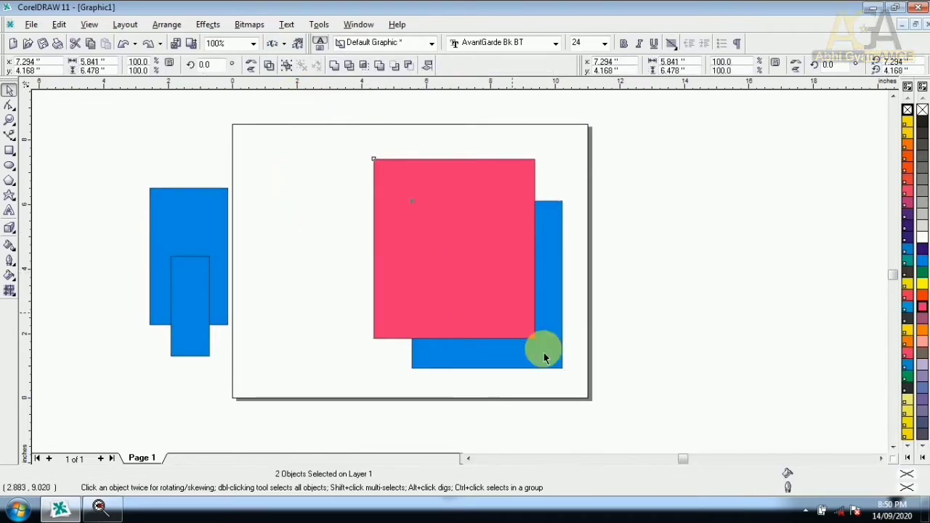
pyautogui.click(394, 67)
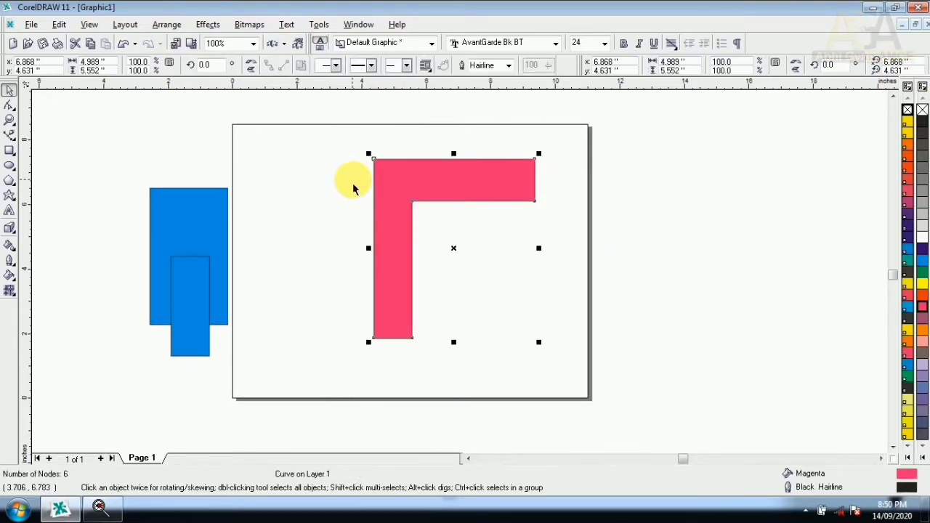
pyautogui.hotkey('ctrl', 'z')
pyautogui.click(352, 185)
# Step: Repeat Front Minus Back with the cyan rectangle selected first and the pink one second, and undo it
pyautogui.click(550, 266)
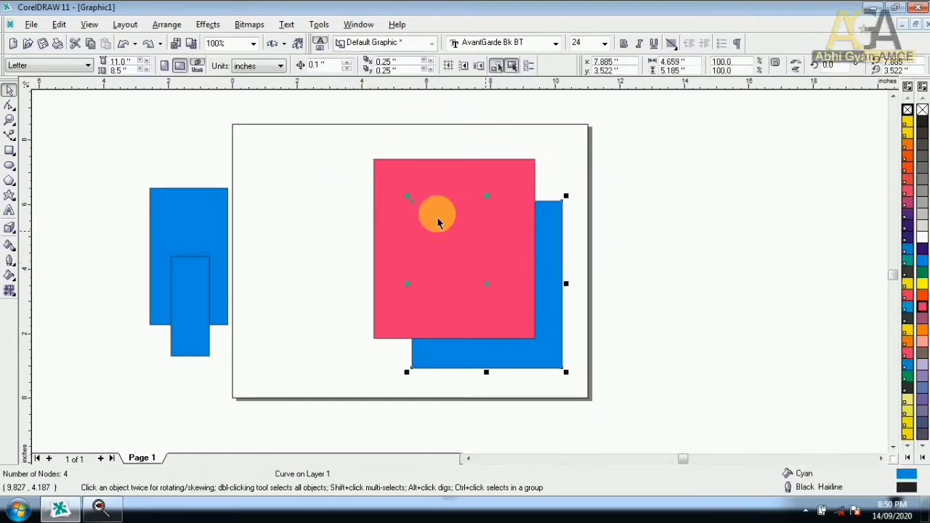
pyautogui.keyDown('shift'); pyautogui.click(390, 165); pyautogui.keyUp('shift')
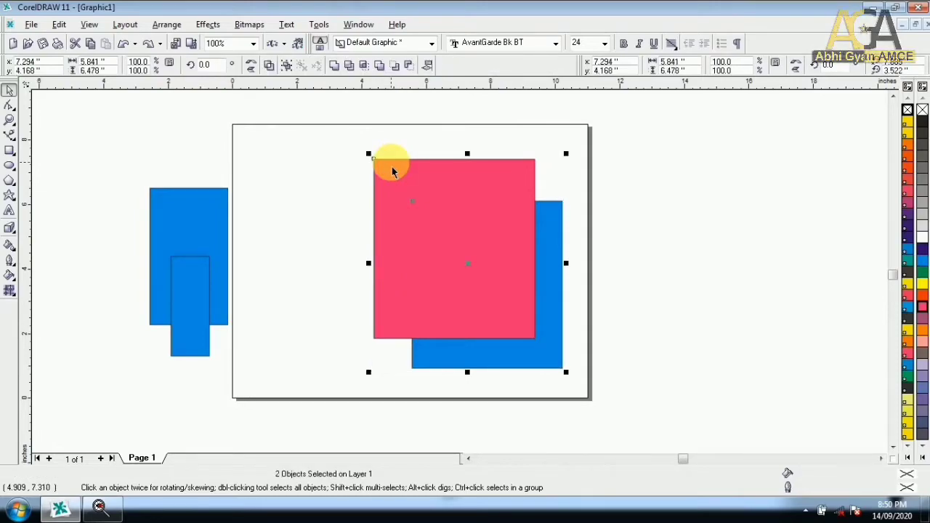
pyautogui.click(395, 67)
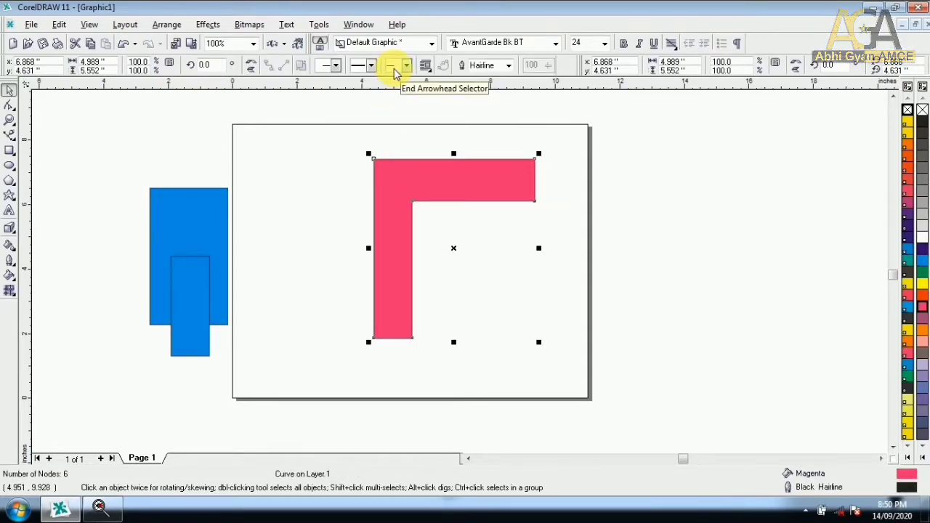
pyautogui.hotkey('ctrl', 'z')
# Step: Apply Back Minus Front to the overlapping rectangles so the pink one is cut out of the cyan one
pyautogui.moveTo(633, 356); pyautogui.dragTo(649, 418)
pyautogui.moveTo(324, 122); pyautogui.dragTo(638, 391)
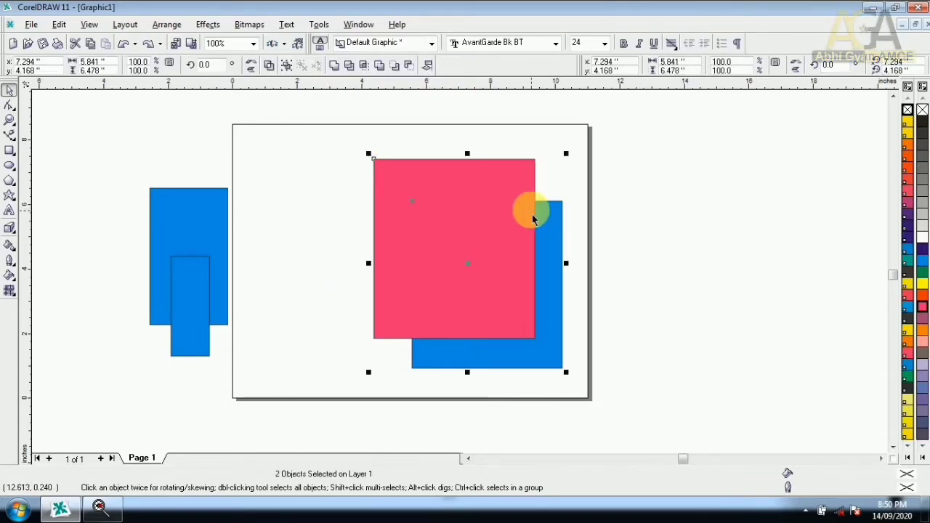
pyautogui.click(409, 66)
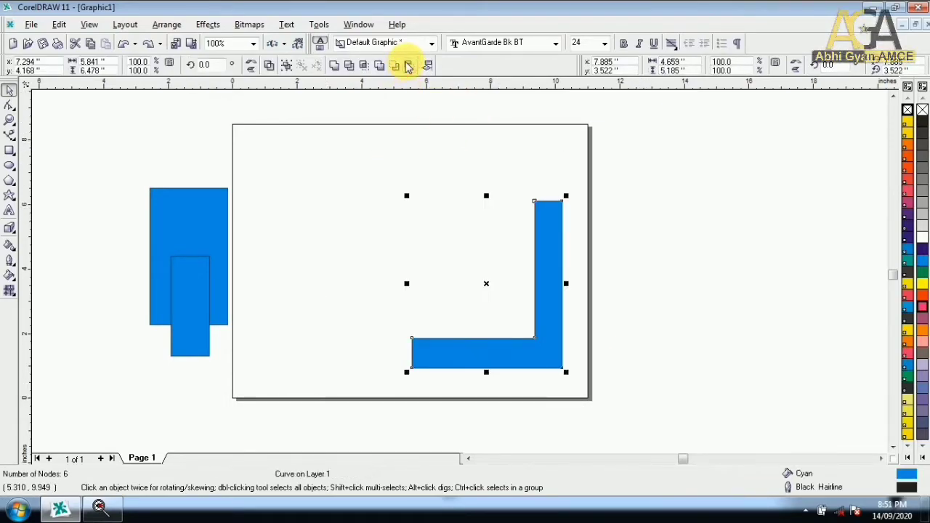
# Step: Review the available Shaping commands and undo the last Back Minus Front on the pink and cyan rectangles
pyautogui.click(165, 29)
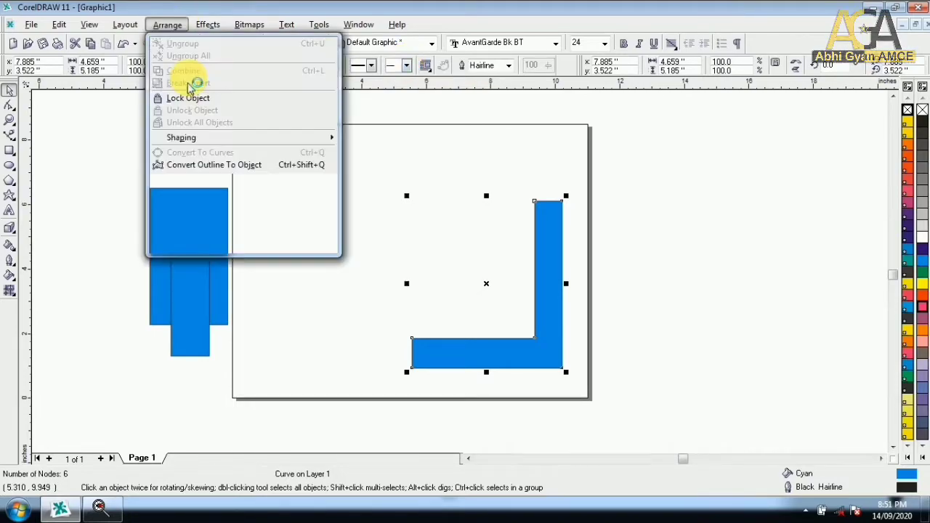
pyautogui.moveTo(242, 216)
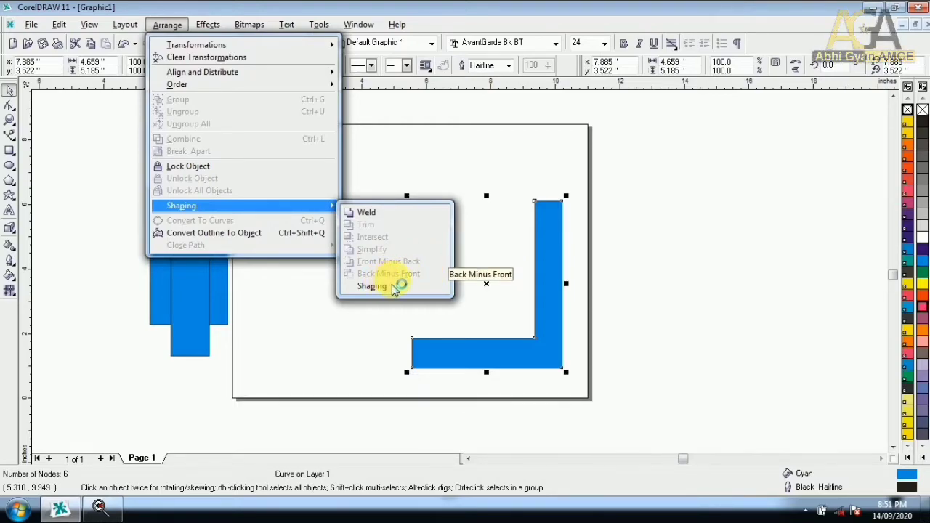
pyautogui.click(426, 139)
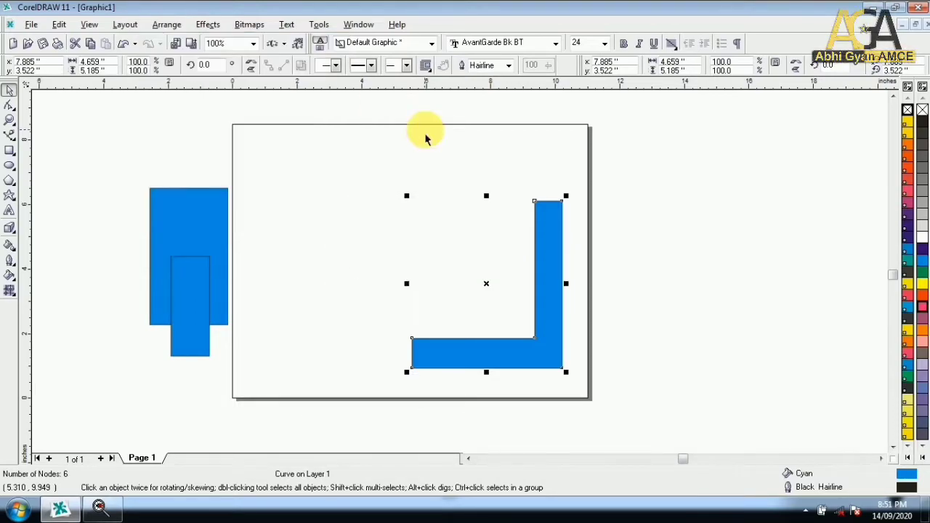
pyautogui.hotkey('ctrl', 'z')
pyautogui.hotkey('ctrl', 'z')
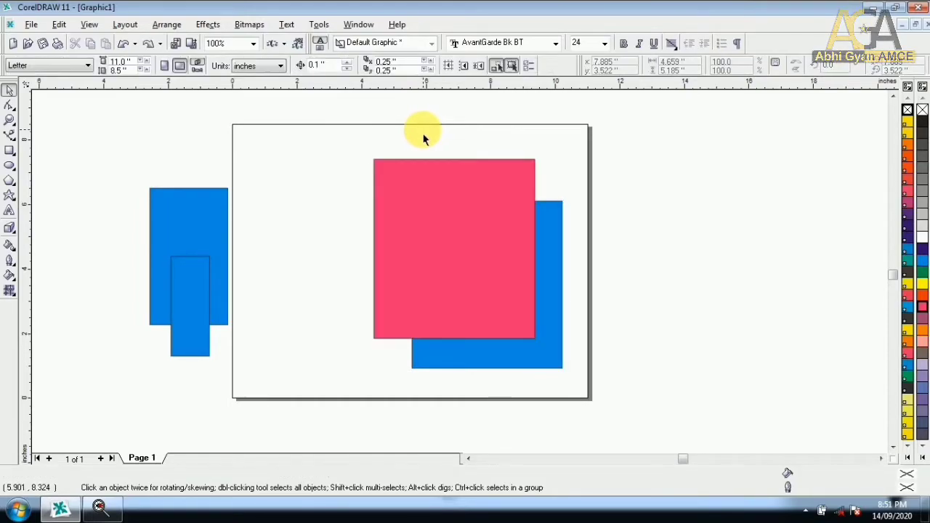
# Step: Move the pink rectangle slightly up and left, and place the small cyan rectangle on top of it
pyautogui.click(425, 218)
pyautogui.moveTo(444, 273); pyautogui.dragTo(399, 249)
pyautogui.moveTo(183, 307); pyautogui.dragTo(445, 269)
pyautogui.moveTo(456, 267); pyautogui.dragTo(427, 230)
# Step: Trim the three overlapping rectangles together, pull the small cyan and pink ones away to the left, and undo it all
pyautogui.moveTo(289, 122); pyautogui.dragTo(630, 404)
pyautogui.click(349, 65)
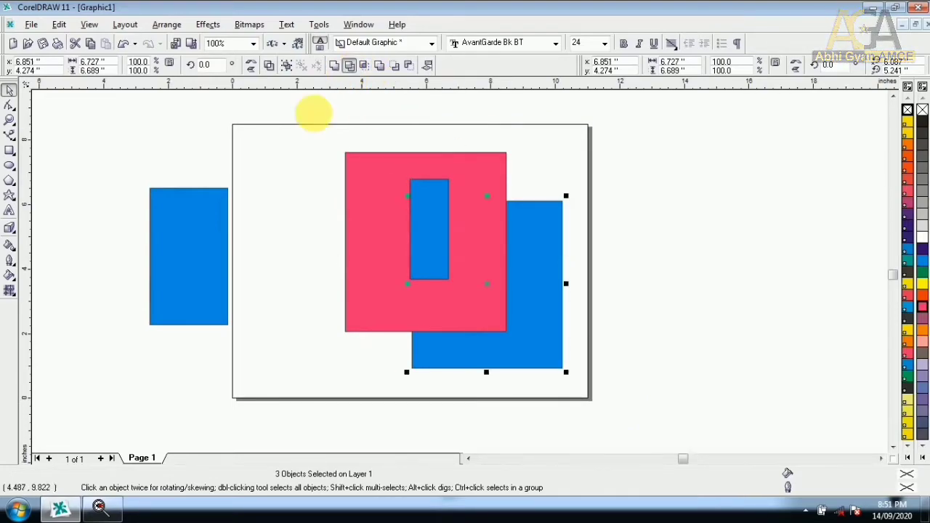
pyautogui.click(425, 255)
pyautogui.click(407, 251)
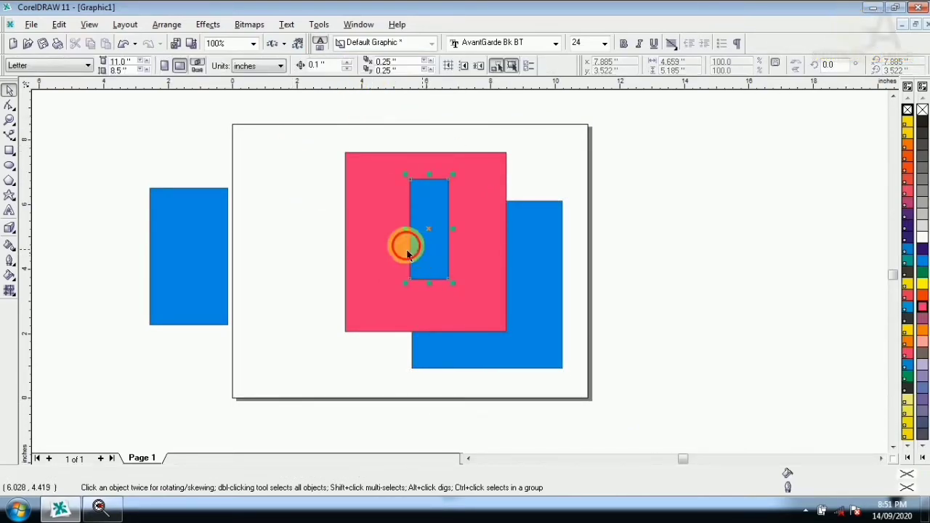
pyautogui.moveTo(407, 251); pyautogui.dragTo(326, 239)
pyautogui.moveTo(436, 240); pyautogui.dragTo(381, 247)
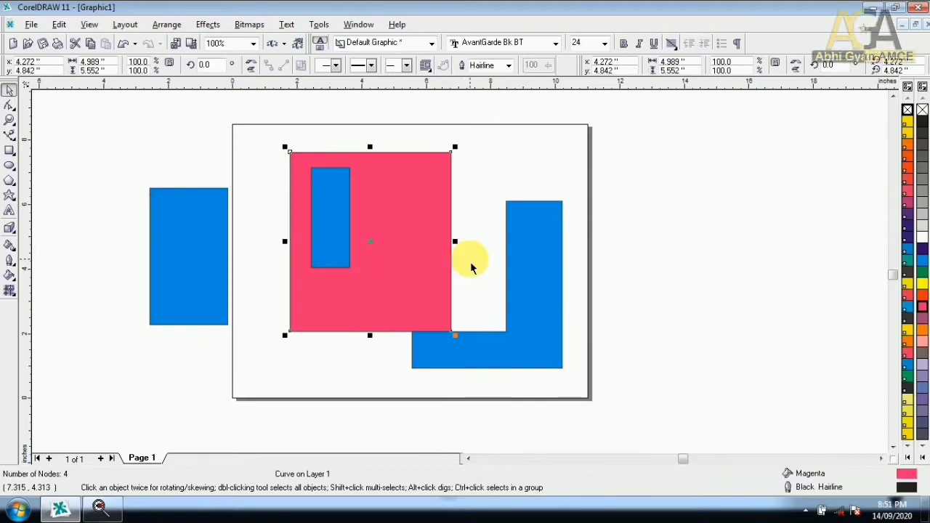
pyautogui.hotkey('ctrl', 'z')
pyautogui.hotkey('ctrl', 'z')
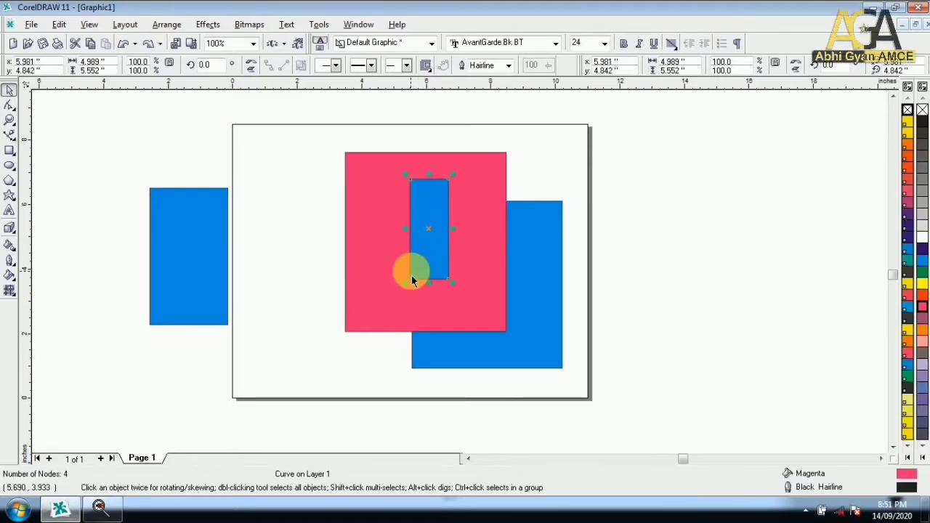
# Step: Weld the three overlapping rectangles into one shape, and undo the weld
pyautogui.moveTo(322, 131); pyautogui.dragTo(614, 399)
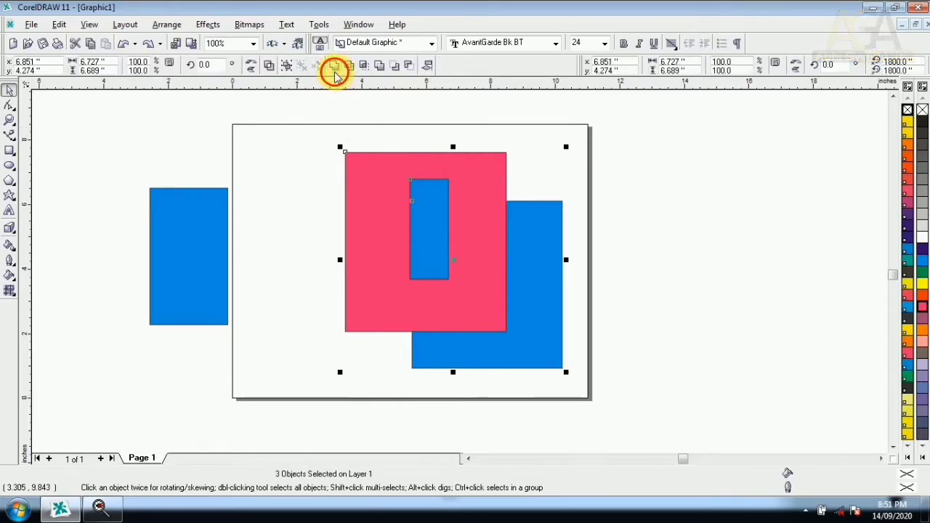
pyautogui.click(334, 72)
pyautogui.click(326, 201)
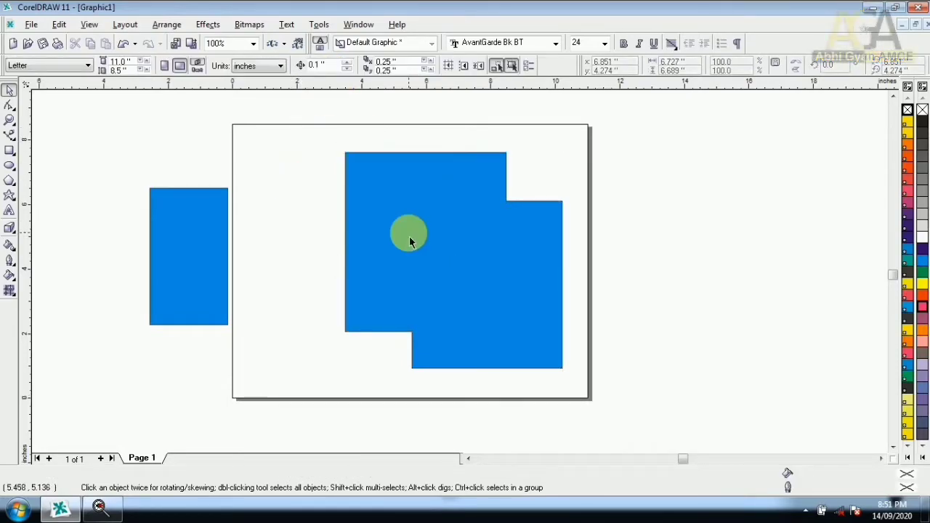
pyautogui.hotkey('ctrl', 'z')
# Step: Trim the three overlapping rectangles again, pull the large cyan piece away to the right of the page, and undo both changes
pyautogui.moveTo(305, 133); pyautogui.dragTo(631, 427)
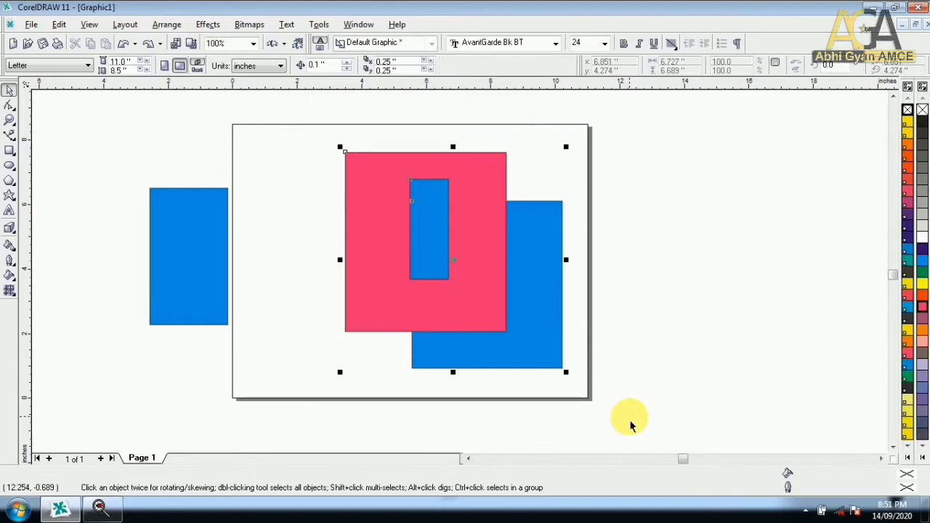
pyautogui.click(354, 72)
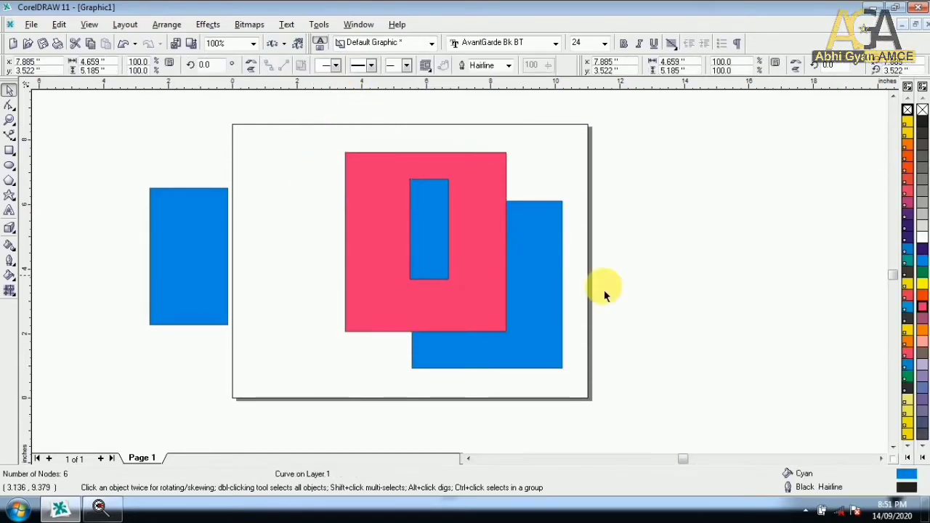
pyautogui.moveTo(531, 283); pyautogui.dragTo(661, 319)
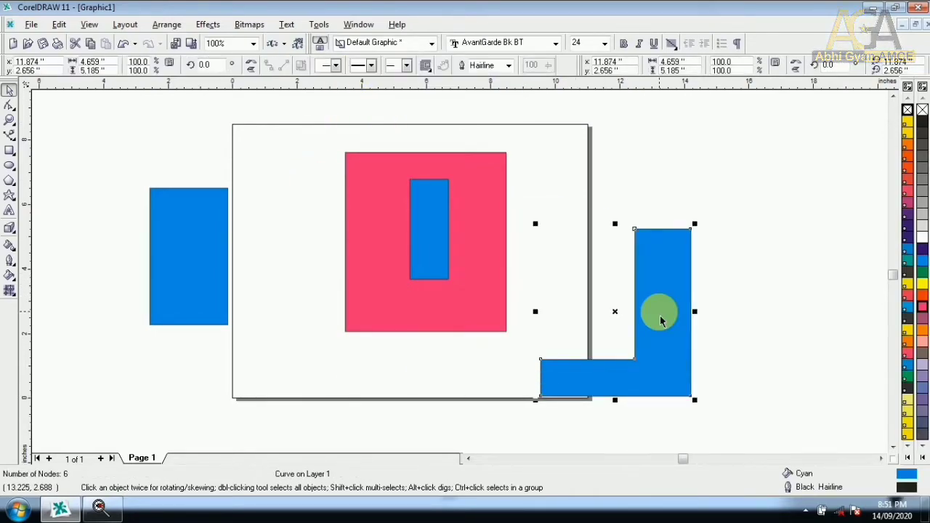
pyautogui.hotkey('ctrl', 'z')
pyautogui.hotkey('ctrl', 'z')
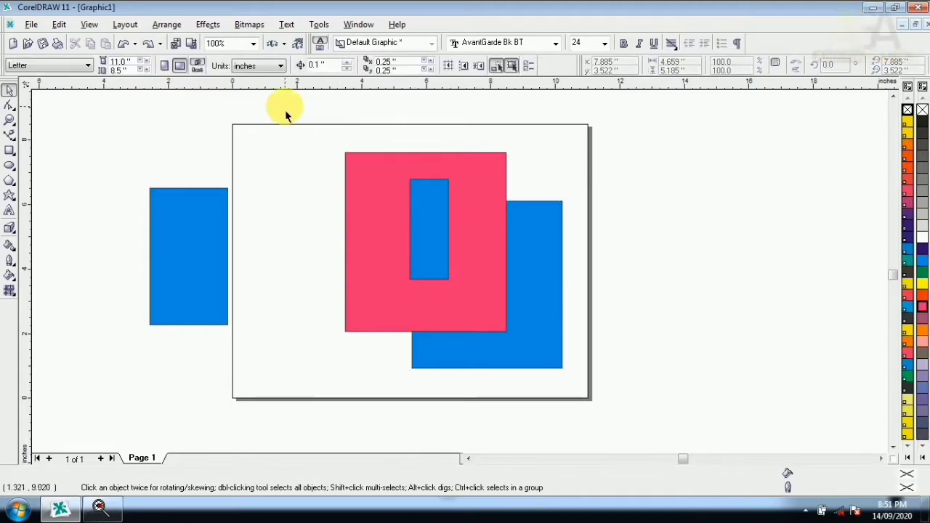
pyautogui.click(164, 25)
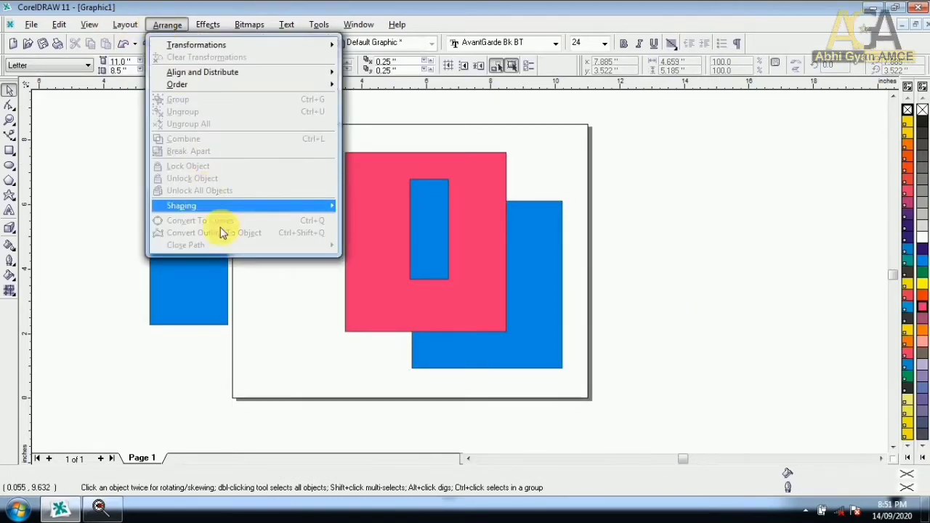
pyautogui.moveTo(235, 209)
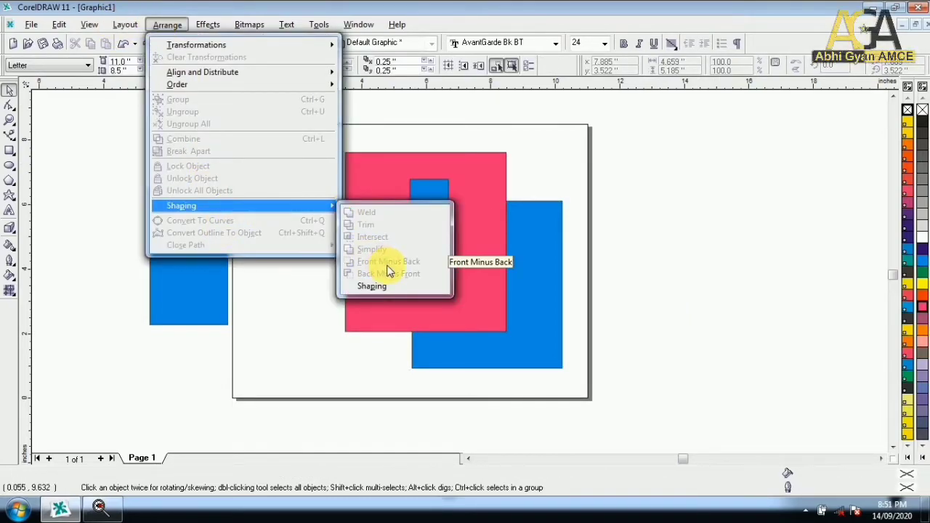
pyautogui.click(266, 288)
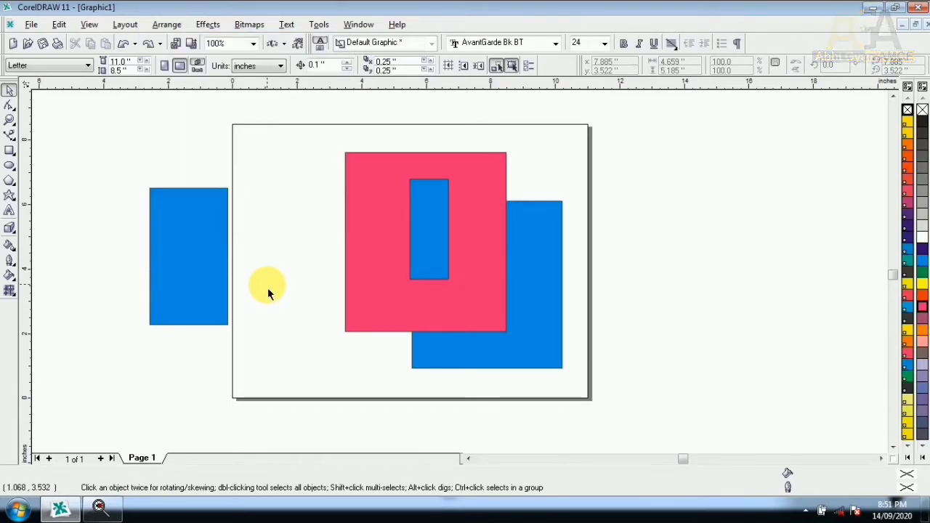
# Step: Delete the pink rectangle and the two cyan rectangles overlapping it on the page
pyautogui.moveTo(566, 399); pyautogui.dragTo(587, 396)
pyautogui.press('Delete')
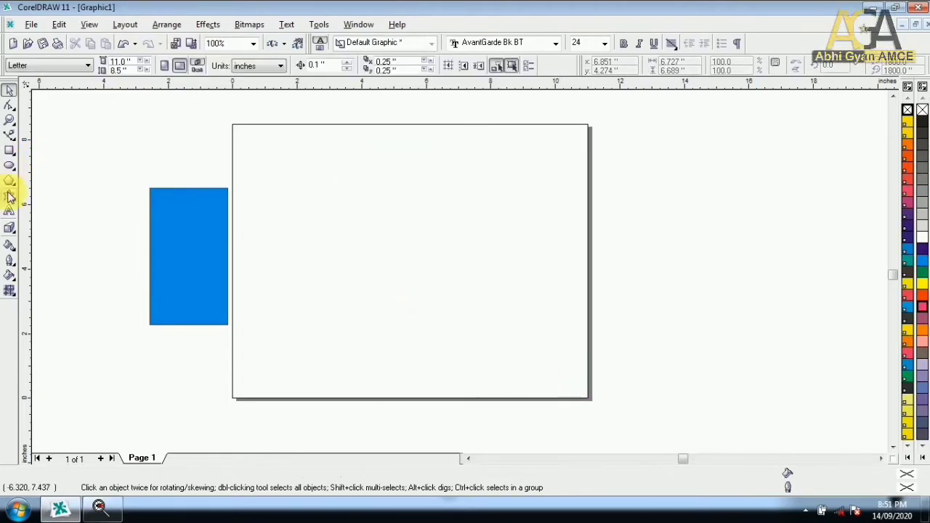
# Step: Place a four-letter first name as artistic text in the upper half of the page, enlarged to about 215 points
pyautogui.click(10, 212)
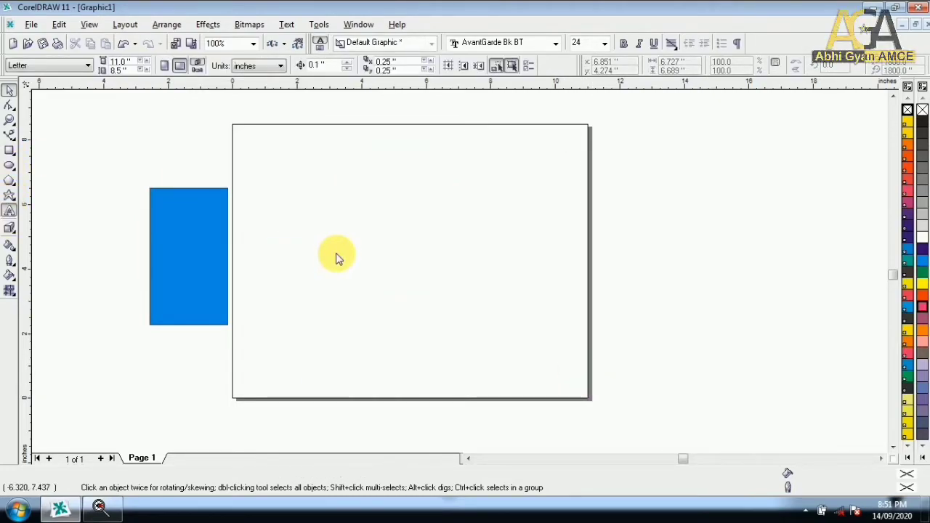
pyautogui.click(336, 255)
pyautogui.write('Abhi')
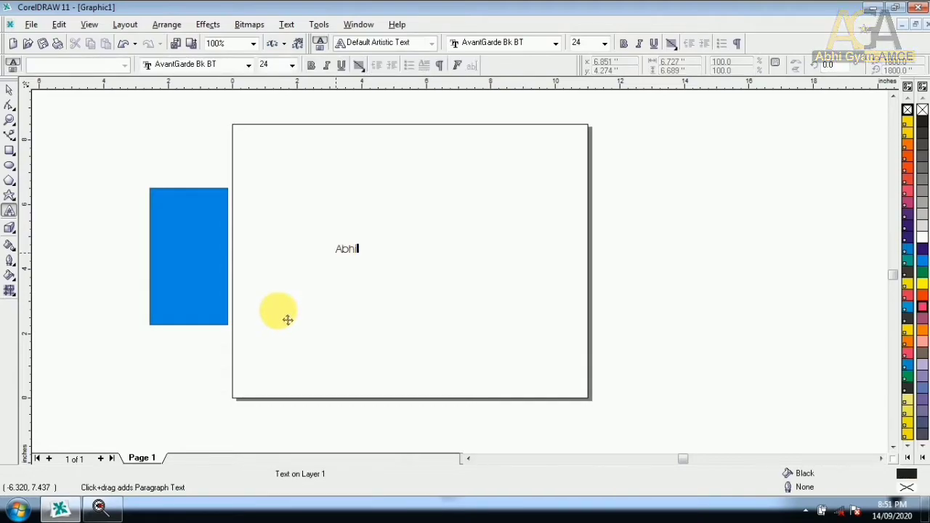
pyautogui.click(10, 89)
pyautogui.click(360, 258)
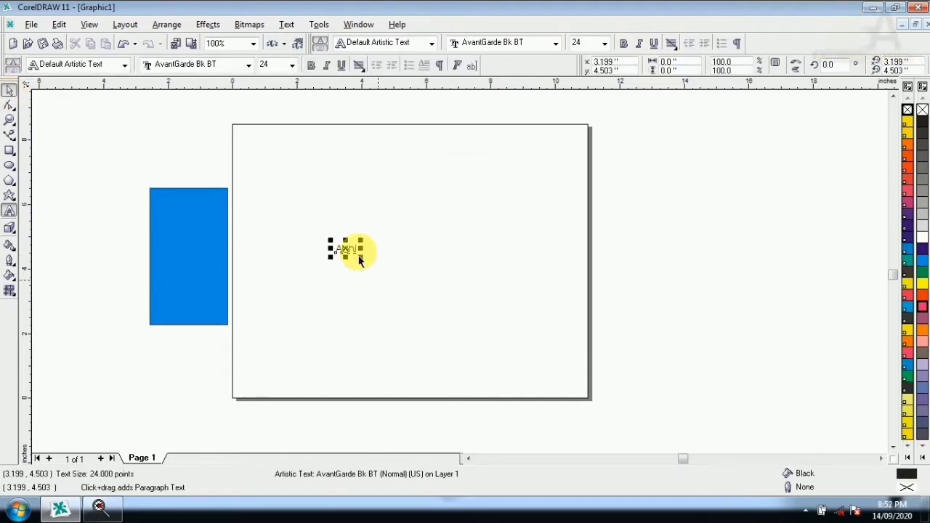
pyautogui.moveTo(366, 266); pyautogui.dragTo(526, 323)
pyautogui.moveTo(407, 295); pyautogui.dragTo(400, 197)
# Step: Replace the capital A at the start of the artistic text with a lowercase a
pyautogui.doubleClick(365, 203)
pyautogui.hotkey('shift', 'Left')
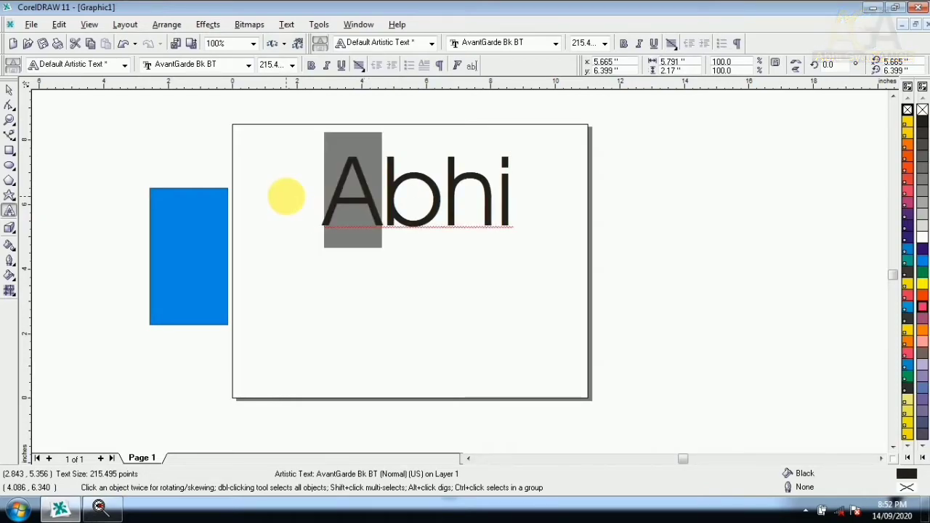
pyautogui.click(478, 323)
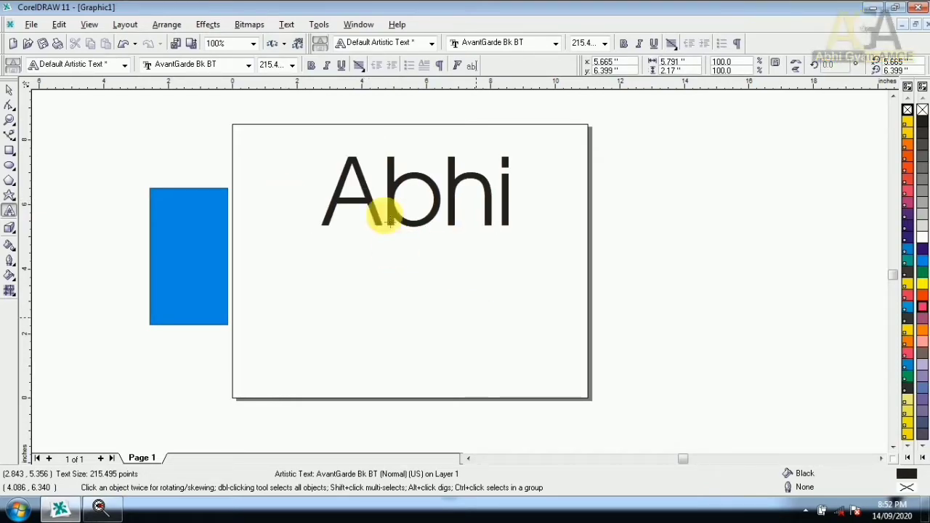
pyautogui.click(367, 202)
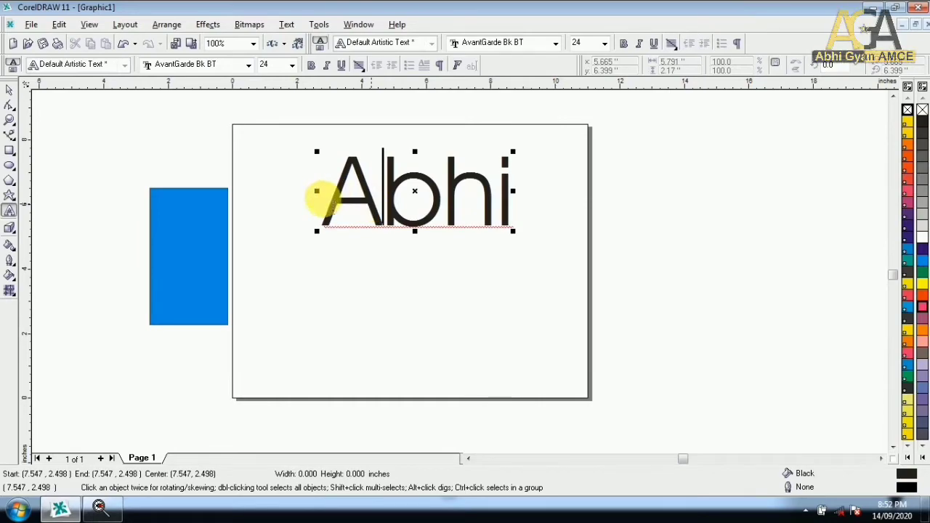
pyautogui.doubleClick(324, 211)
pyautogui.moveTo(372, 204); pyautogui.dragTo(326, 196)
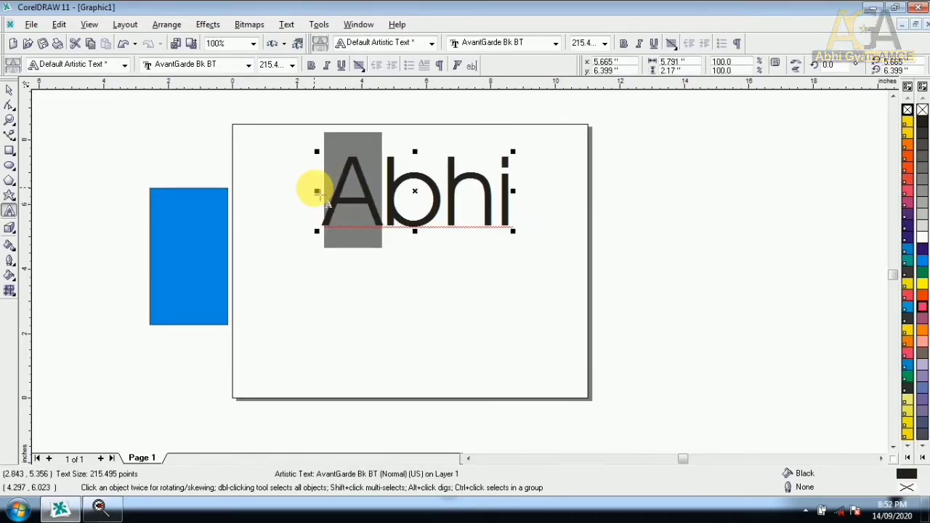
pyautogui.write('a')
pyautogui.doubleClick(318, 193)
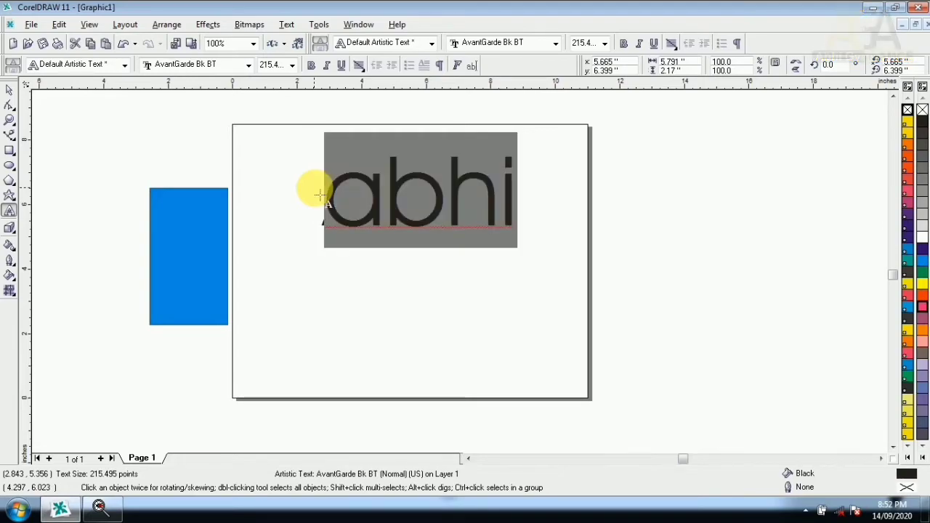
pyautogui.click(10, 92)
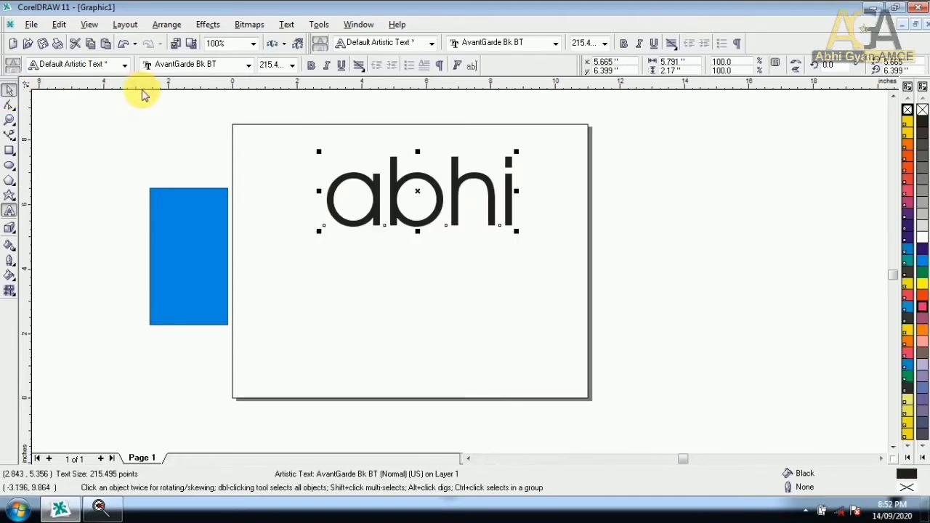
# Step: Convert the artistic text to curves and enlarge it to about 7.1 by 2.7 inches
pyautogui.click(167, 28)
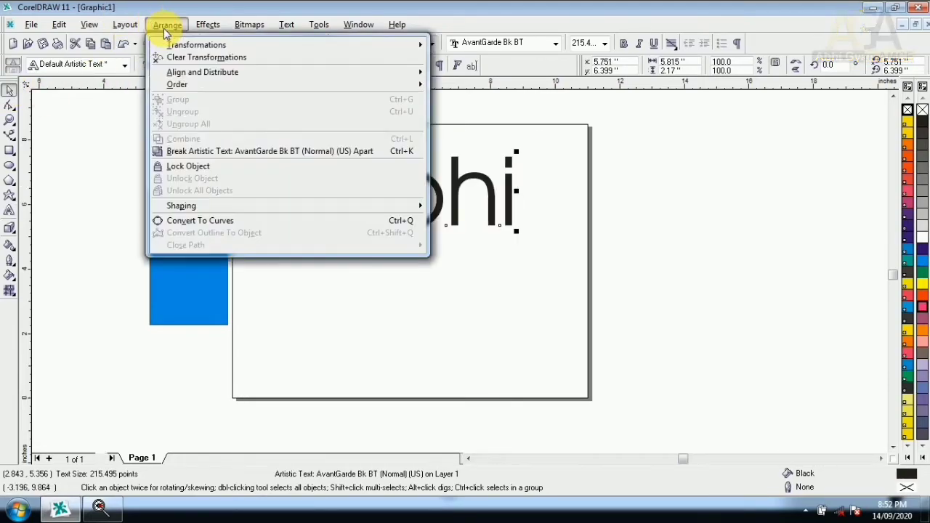
pyautogui.click(196, 221)
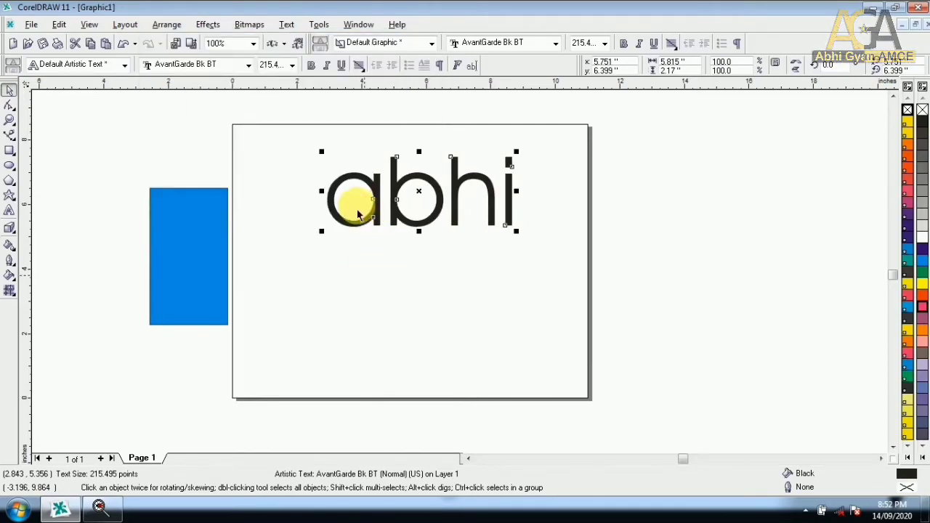
pyautogui.moveTo(490, 234); pyautogui.dragTo(490, 274)
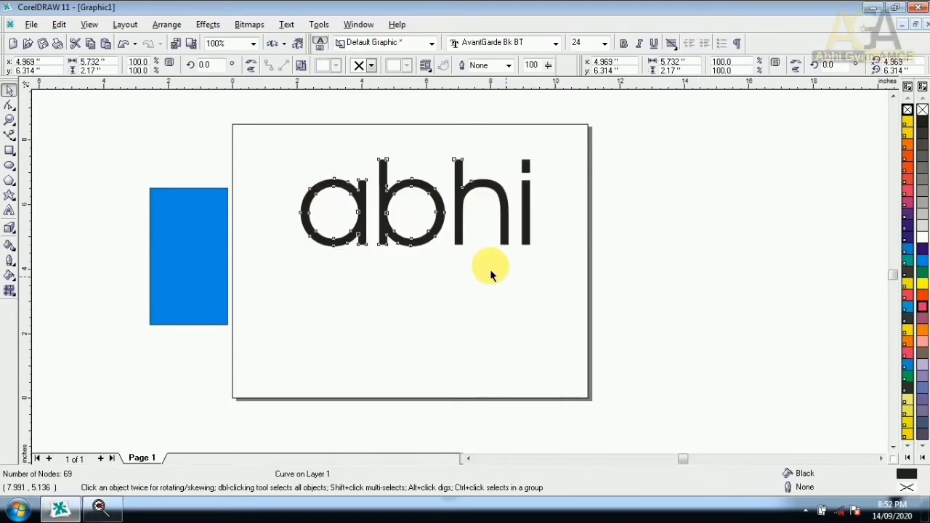
# Step: Reshape the letter curves, moving the b's outer bowl node about 1.8 inches left and the h's inner stem node about 1.6 inches right
pyautogui.click(445, 226)
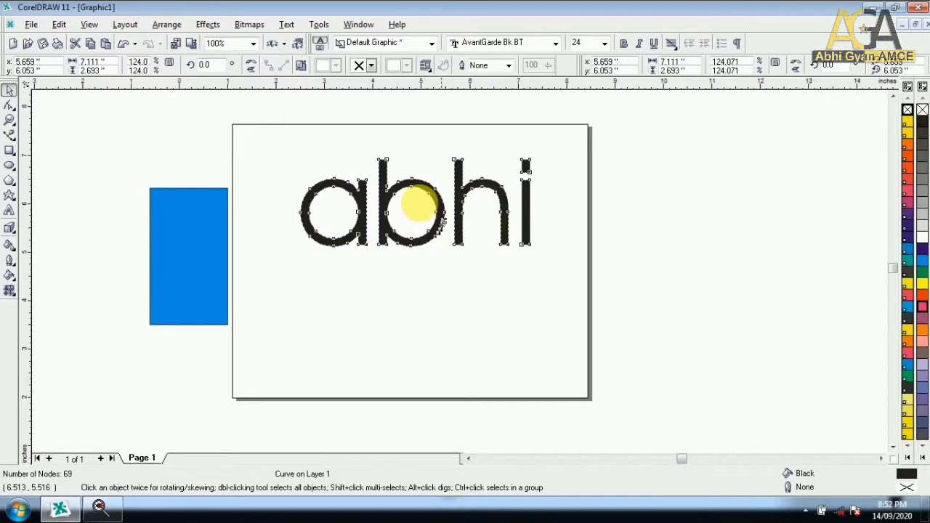
pyautogui.scroll(5, 419, 203)
pyautogui.press('F10')
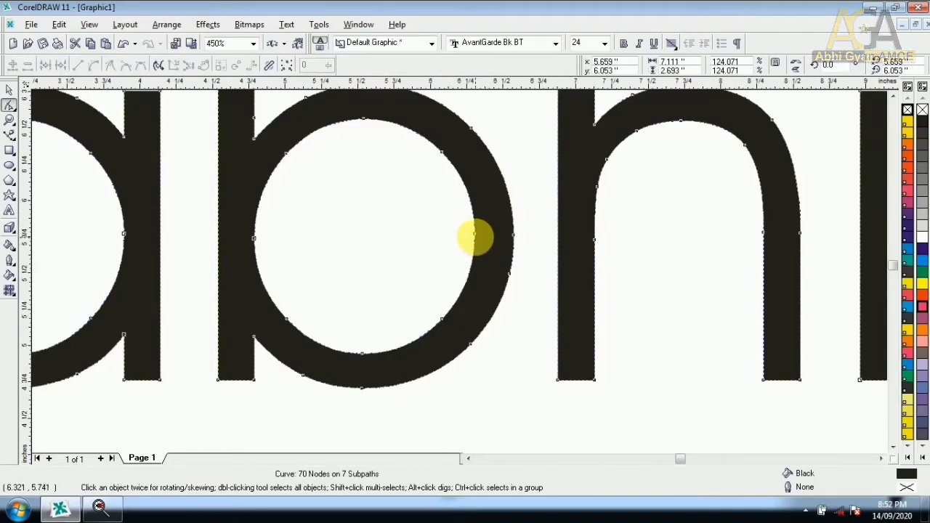
pyautogui.moveTo(473, 236); pyautogui.dragTo(253, 239)
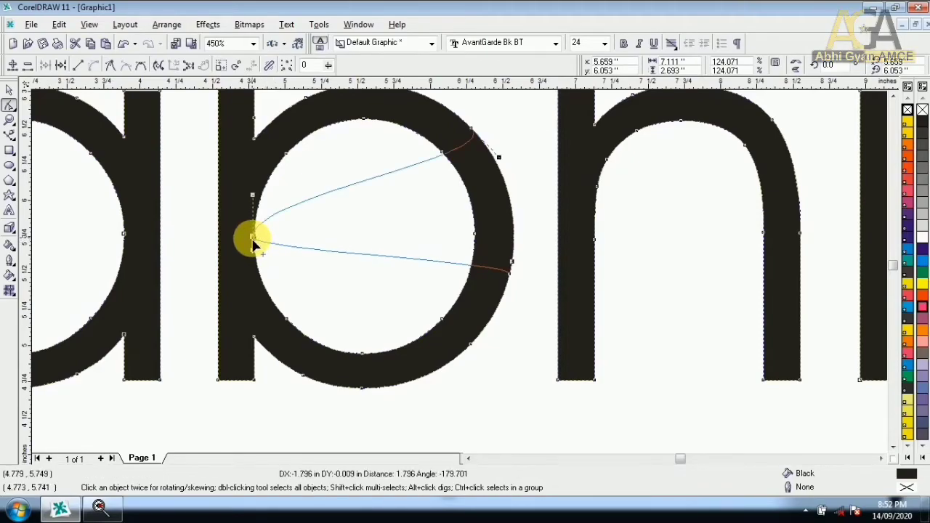
pyautogui.scroll(-2, 449, 258)
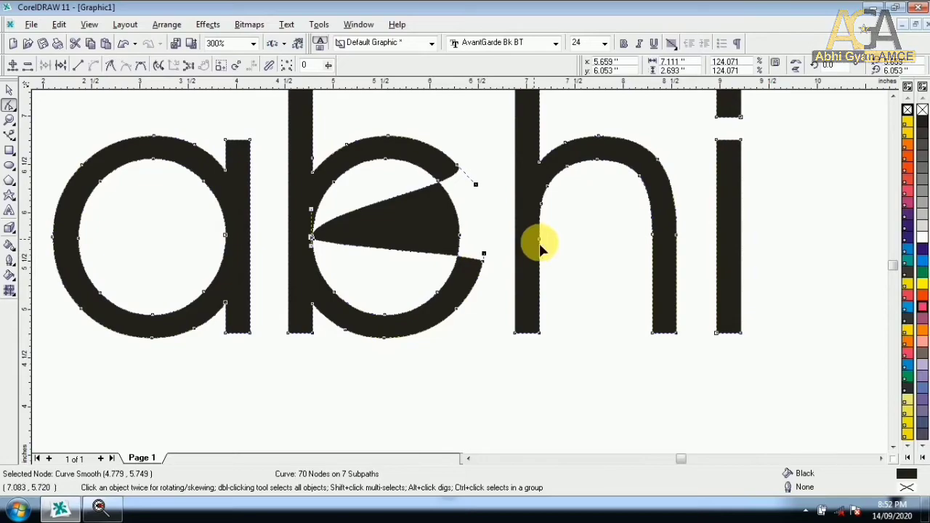
pyautogui.moveTo(539, 239); pyautogui.dragTo(695, 281)
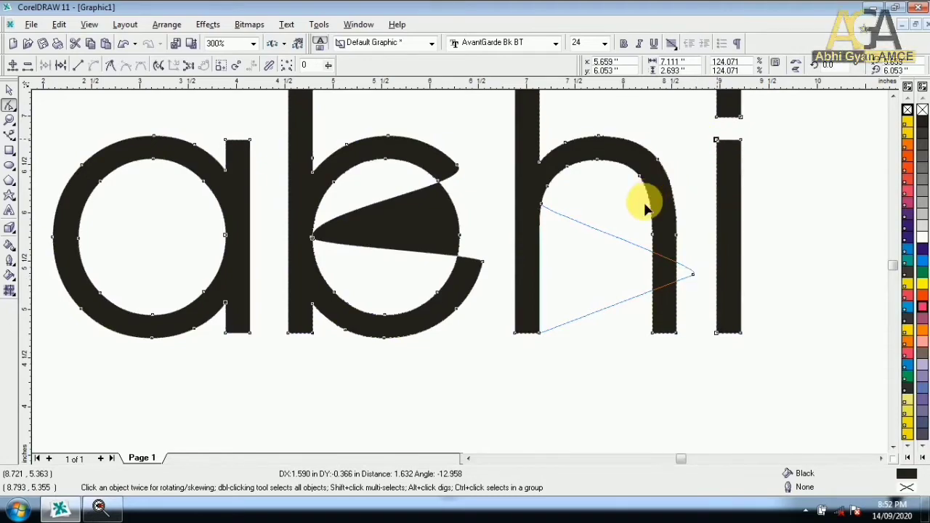
# Step: Delete the upper-left node of the i's stem and move the a's inner bowl node about 1.86 inches left
pyautogui.doubleClick(717, 147)
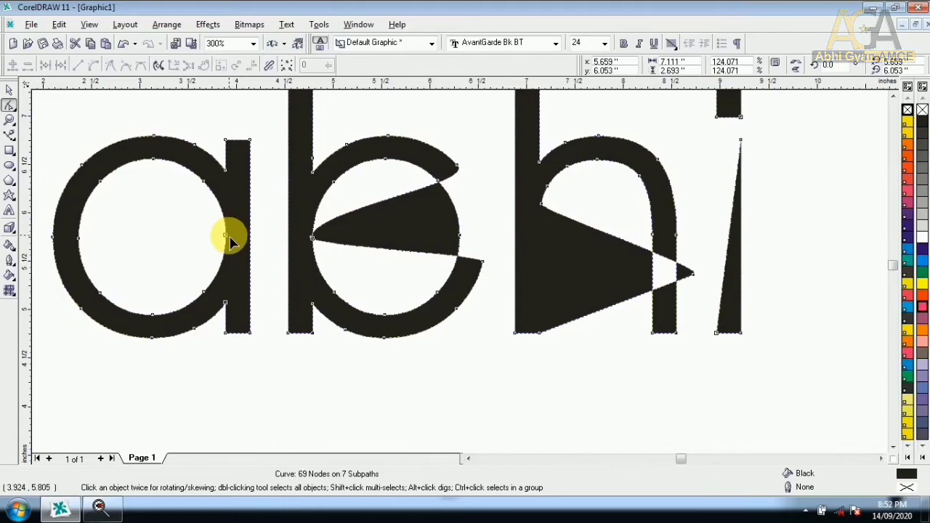
pyautogui.moveTo(225, 237); pyautogui.dragTo(47, 236)
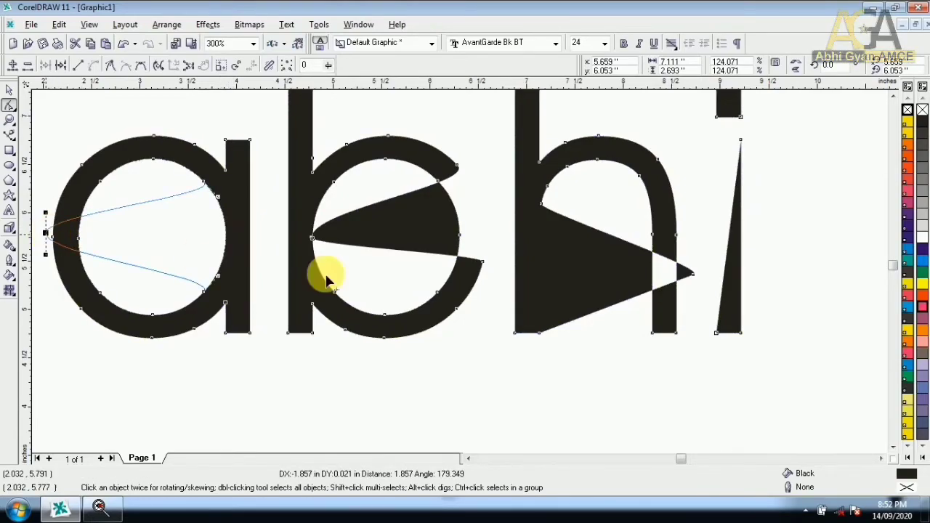
# Step: Move the top-left nodes of the b stem, h stem and i dot onto the a's stem corner, b's bowl tip and h's shoulder respectively
pyautogui.scroll(-1, 431, 337)
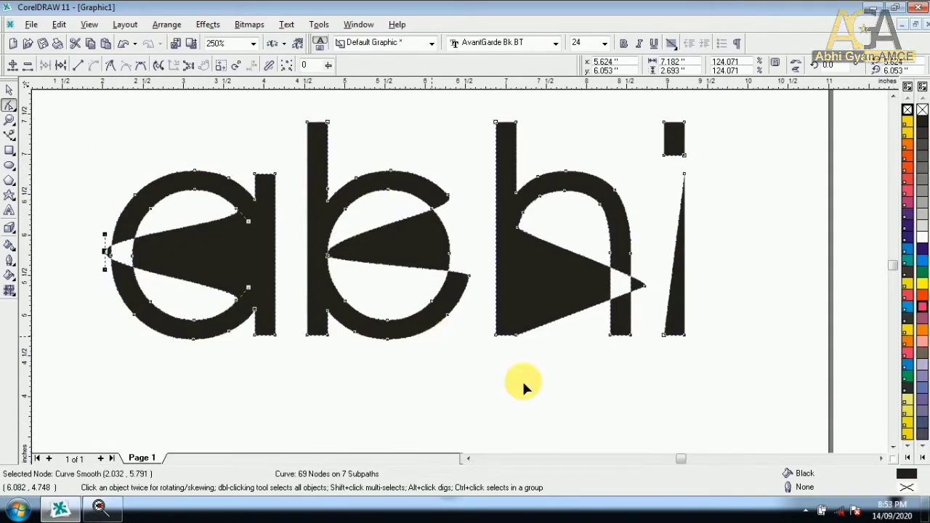
pyautogui.scroll(-1, 522, 379)
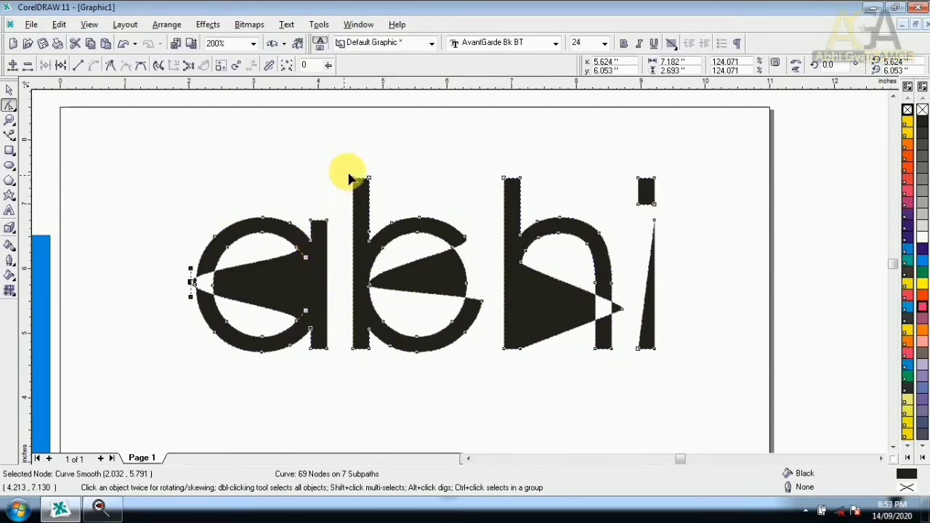
pyautogui.moveTo(356, 183); pyautogui.dragTo(329, 225)
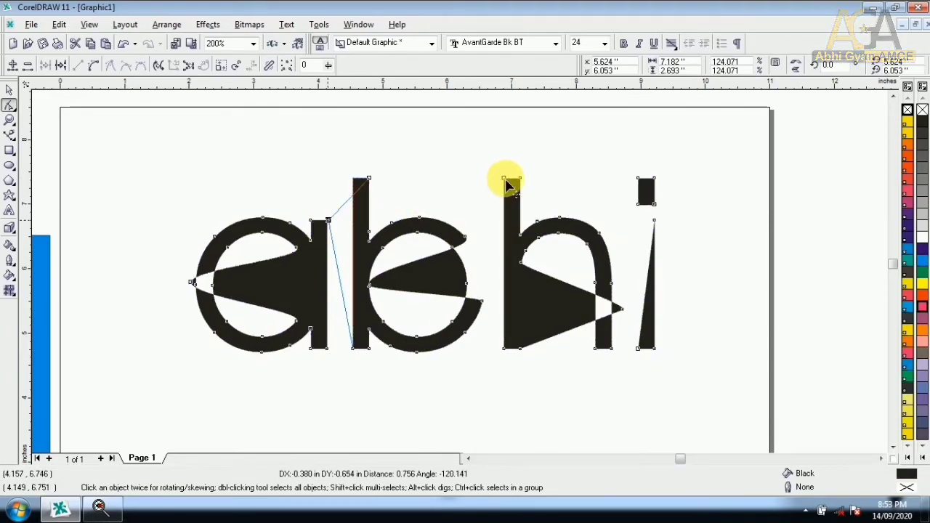
pyautogui.moveTo(465, 247); pyautogui.dragTo(464, 237)
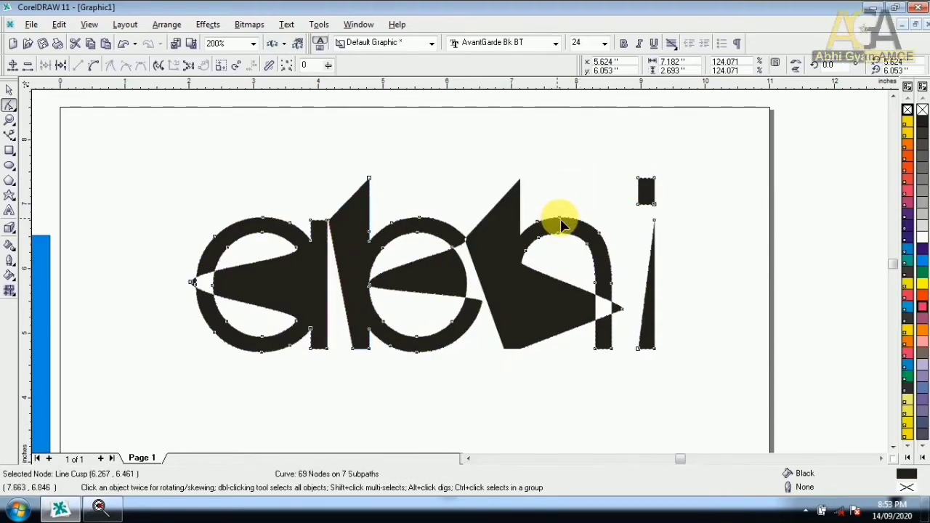
pyautogui.moveTo(641, 185); pyautogui.dragTo(600, 232)
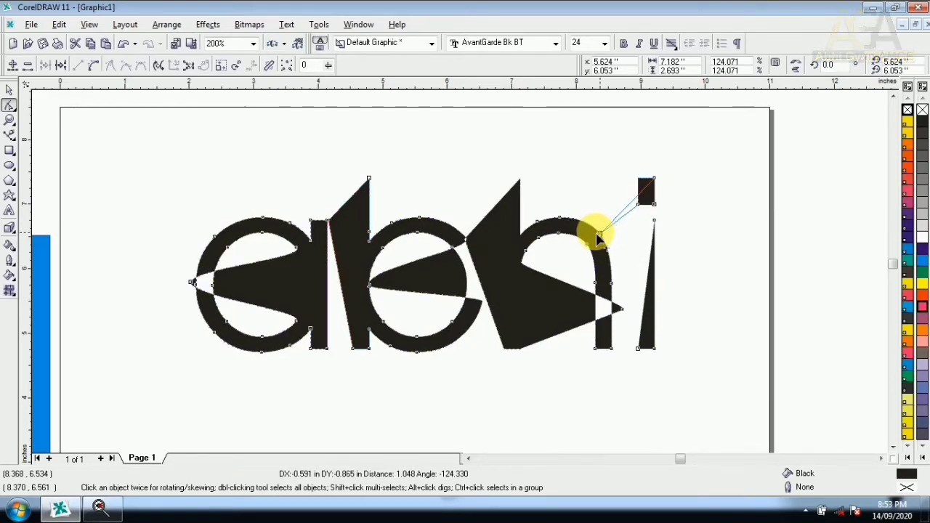
pyautogui.moveTo(597, 237); pyautogui.dragTo(597, 238)
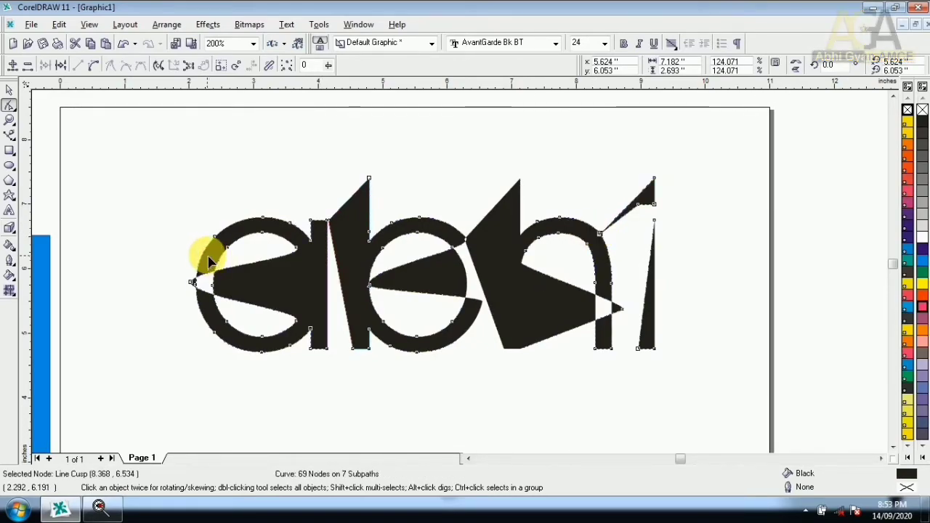
pyautogui.click(167, 24)
pyautogui.moveTo(209, 242)
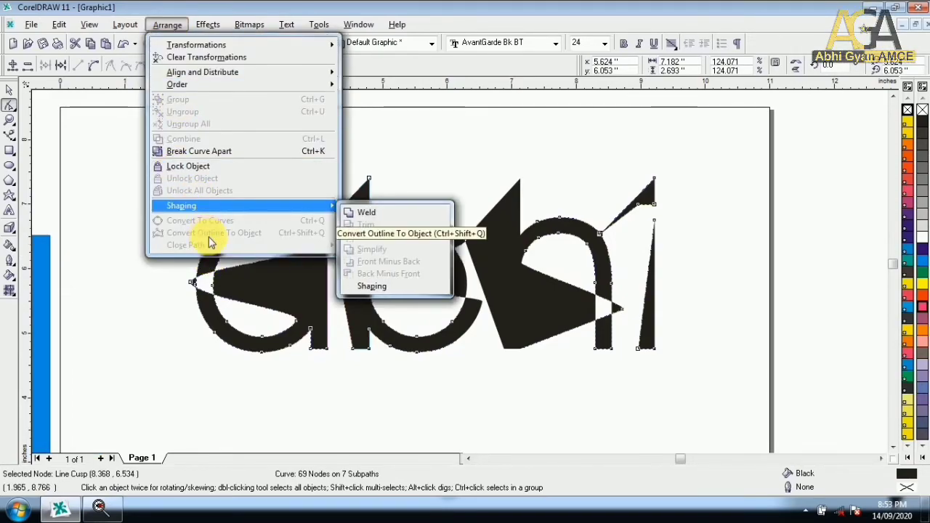
pyautogui.click(394, 376)
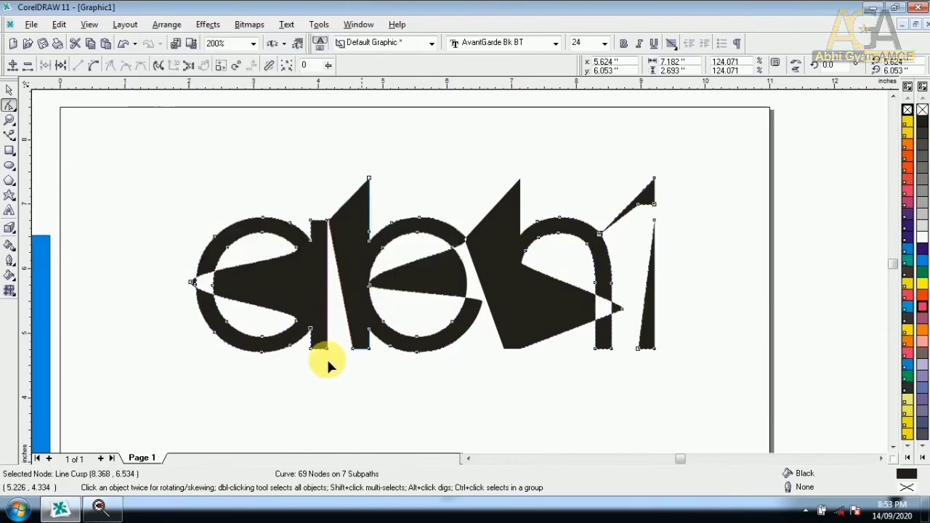
pyautogui.click(167, 155)
pyautogui.scroll(-1, 517, 235)
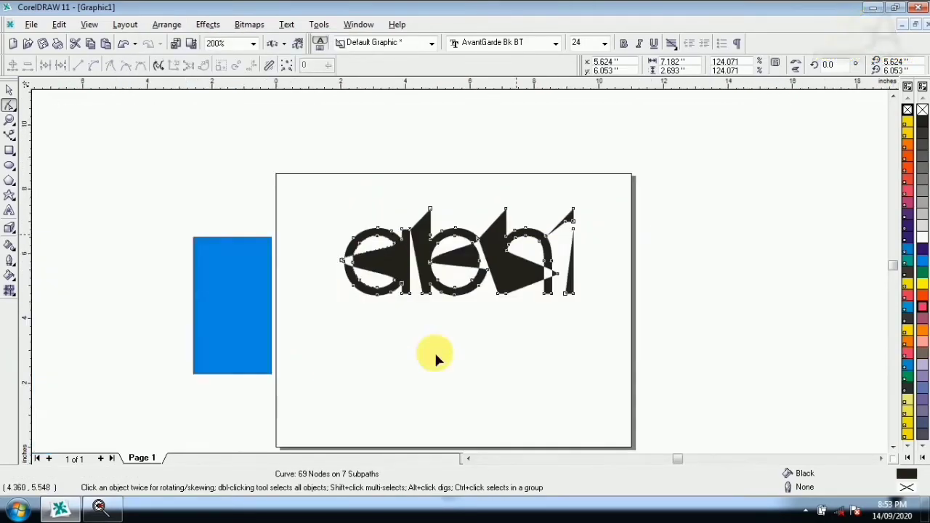
pyautogui.doubleClick(10, 105)
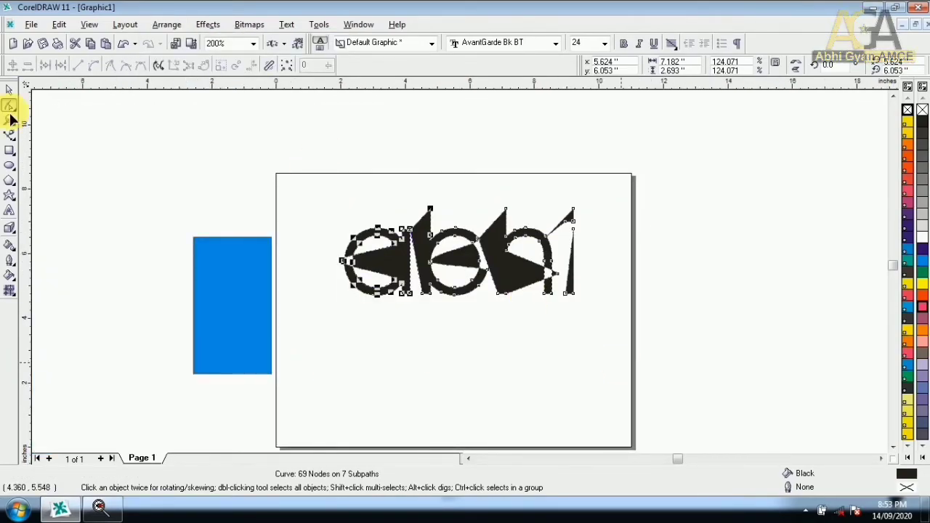
pyautogui.click(9, 90)
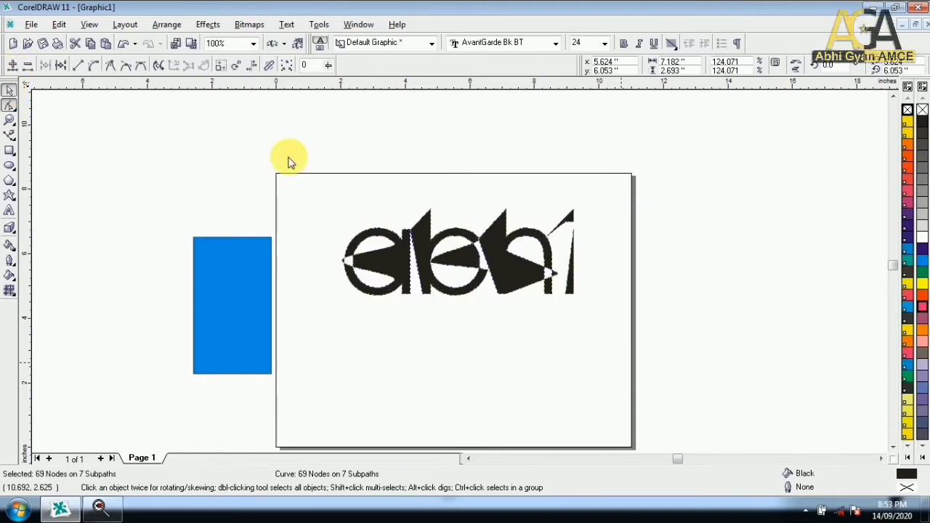
pyautogui.moveTo(287, 157); pyautogui.dragTo(679, 376)
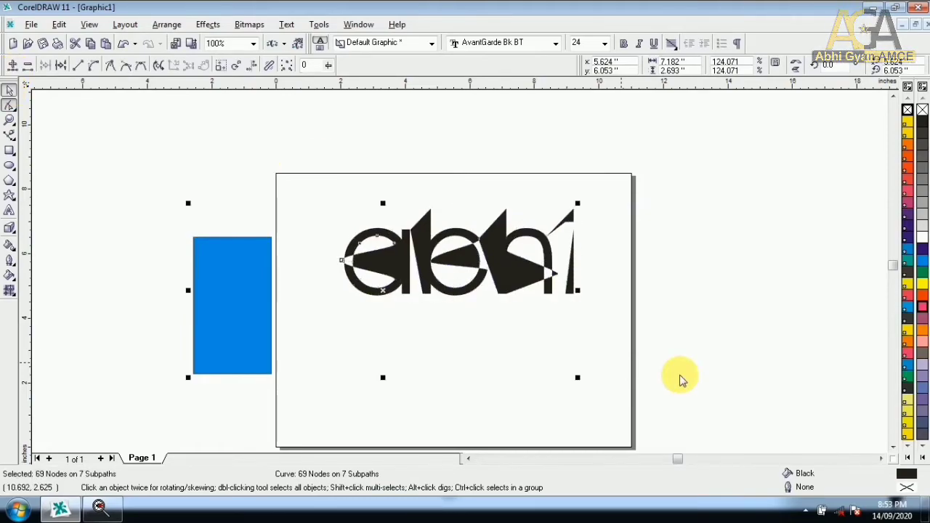
pyautogui.click(167, 25)
pyautogui.click(446, 351)
pyautogui.click(436, 362)
# Step: Move the blue rectangle onto the page below the lettering and shorten it to about 2.8 inches high
pyautogui.moveTo(216, 285); pyautogui.dragTo(352, 358)
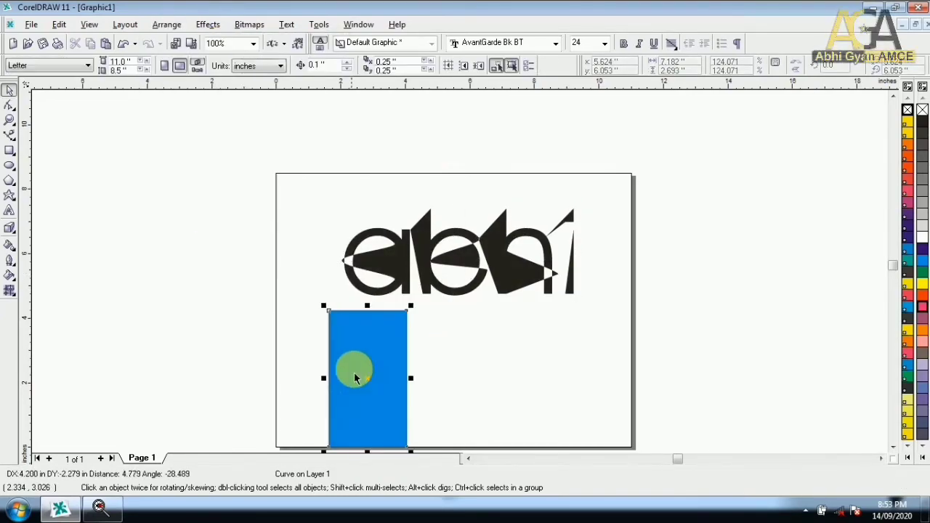
pyautogui.moveTo(367, 450); pyautogui.dragTo(367, 406)
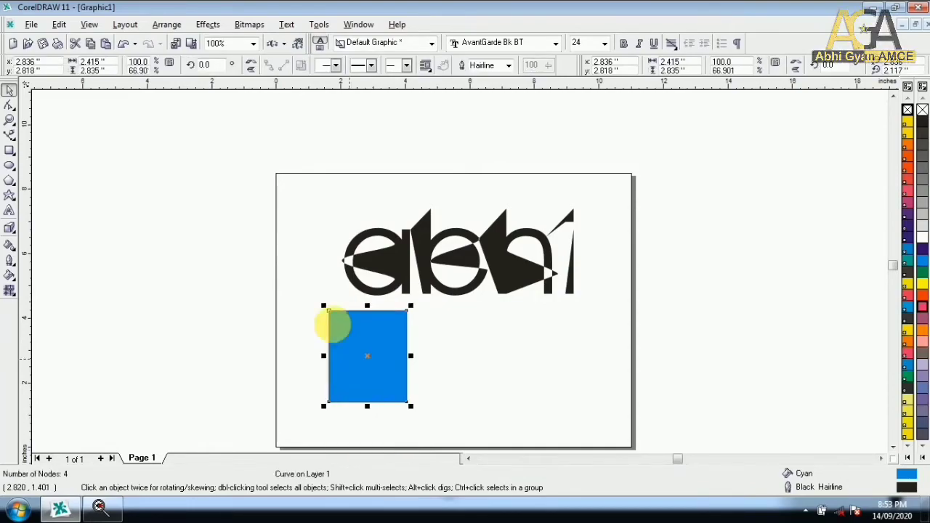
# Step: Convert the blue rectangle's outline to an object and move the filled rectangle about 2.6 inches left and 0.9 inches up
pyautogui.scroll(2, 351, 389)
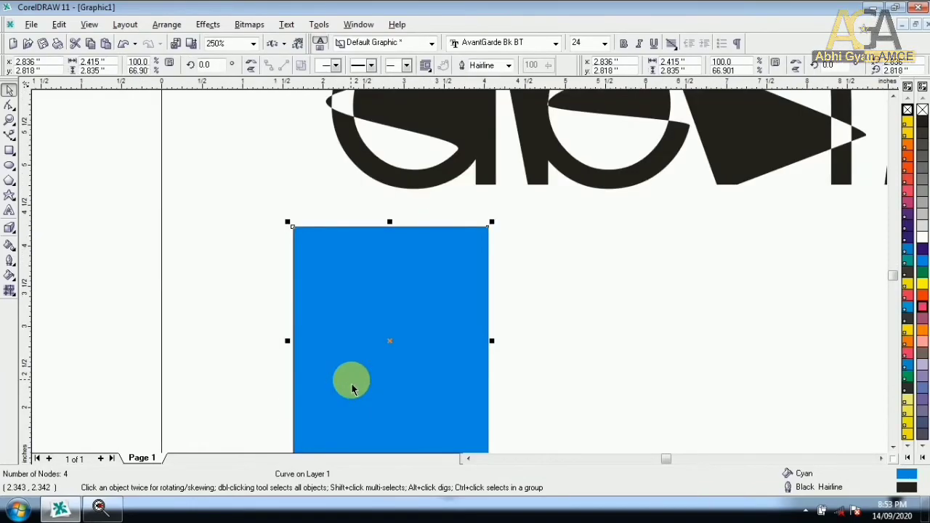
pyautogui.click(167, 26)
pyautogui.click(212, 233)
pyautogui.moveTo(343, 297); pyautogui.dragTo(135, 226)
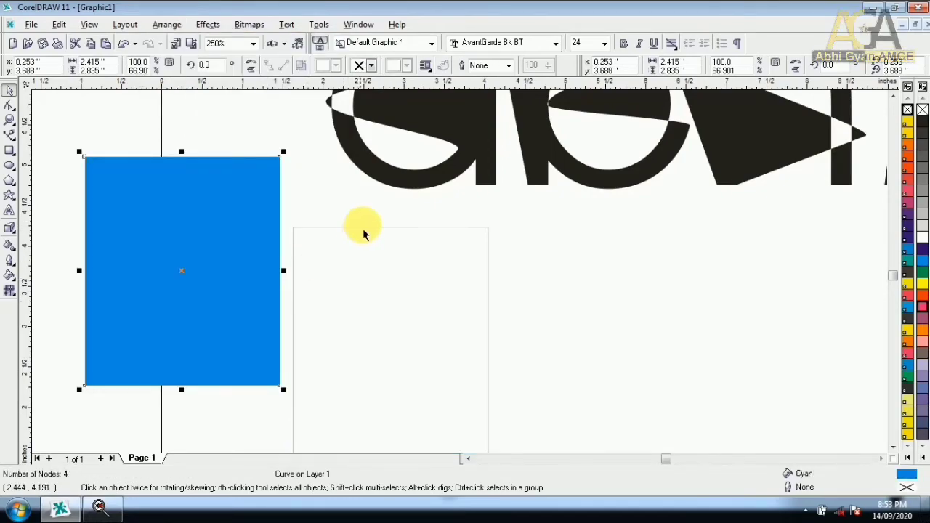
# Step: Move the detached outline frame about 2.2 inches right and give it a blue hairline outline
pyautogui.moveTo(363, 234); pyautogui.dragTo(550, 232)
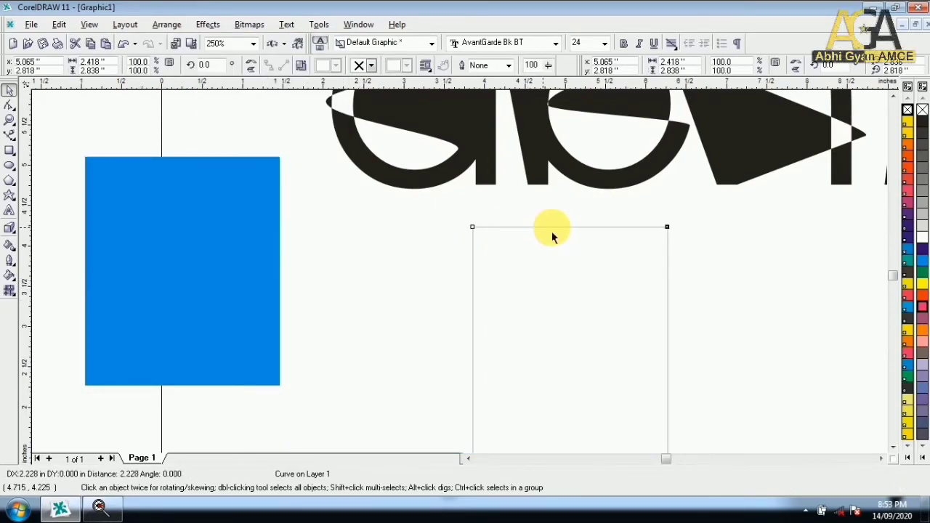
pyautogui.rightClick(919, 265)
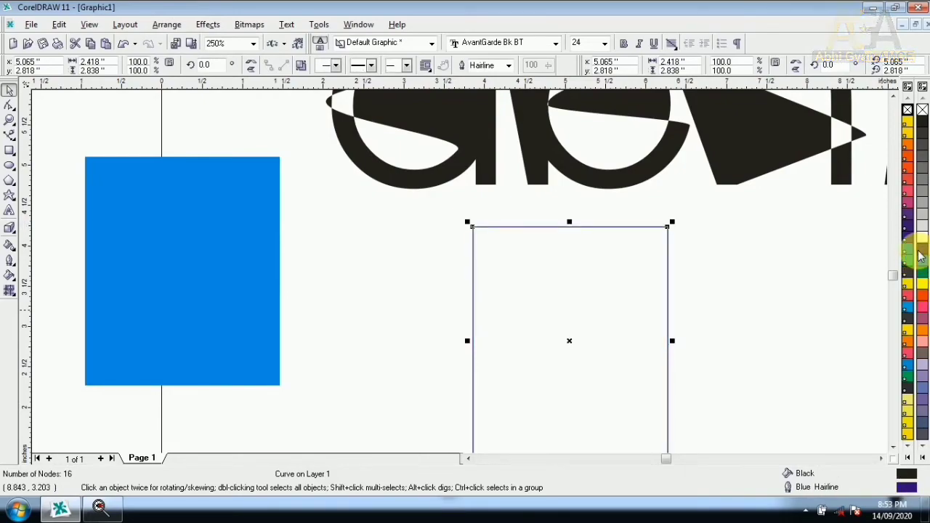
pyautogui.click(167, 26)
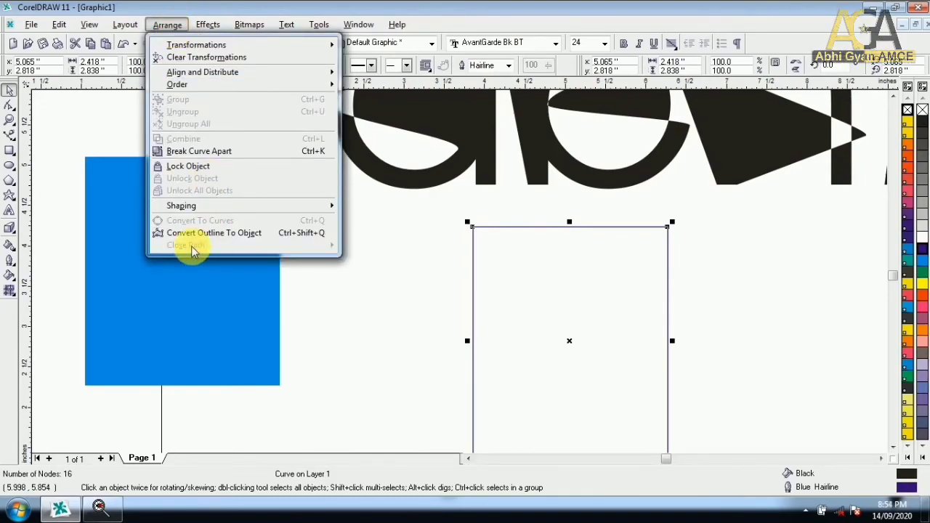
pyautogui.click(326, 341)
# Step: Move the blue rectangle about 3.8 inches right so that it overlaps the detached outline frame
pyautogui.moveTo(202, 294); pyautogui.dragTo(505, 320)
pyautogui.click(168, 25)
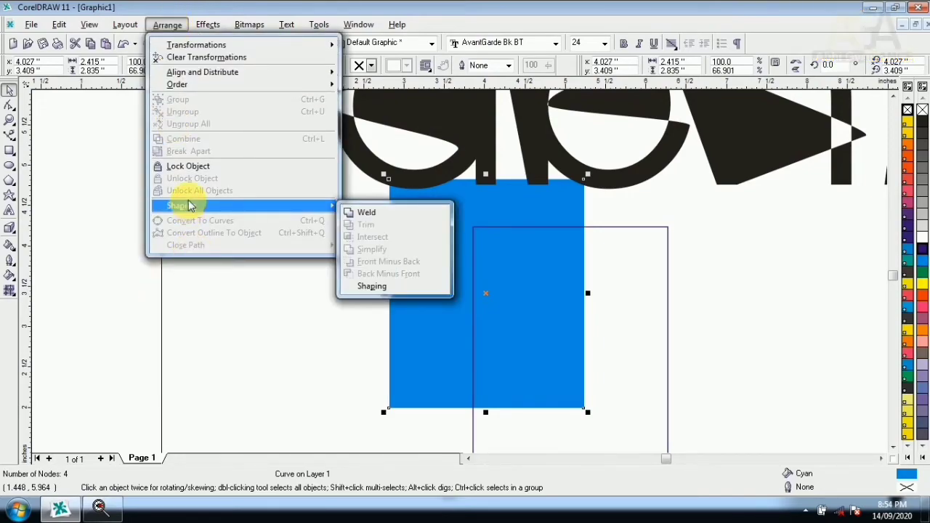
pyautogui.moveTo(184, 85)
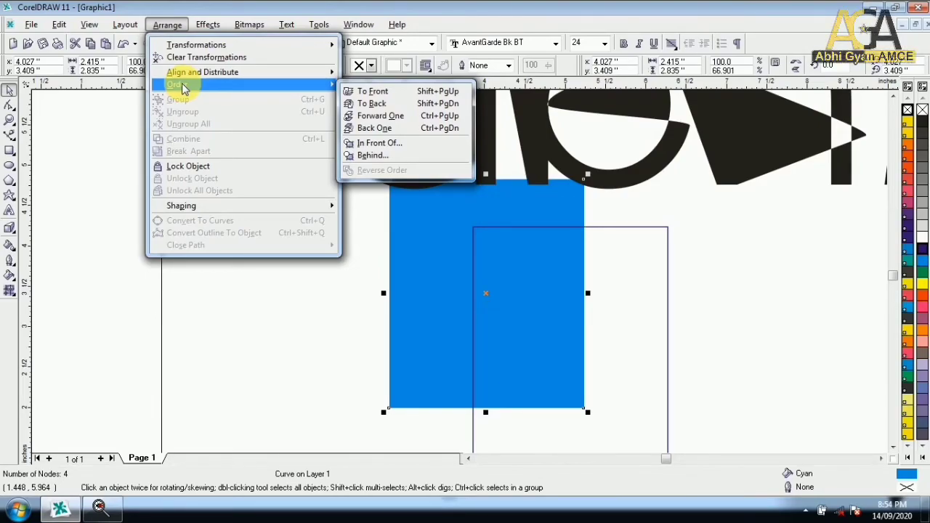
pyautogui.click(231, 340)
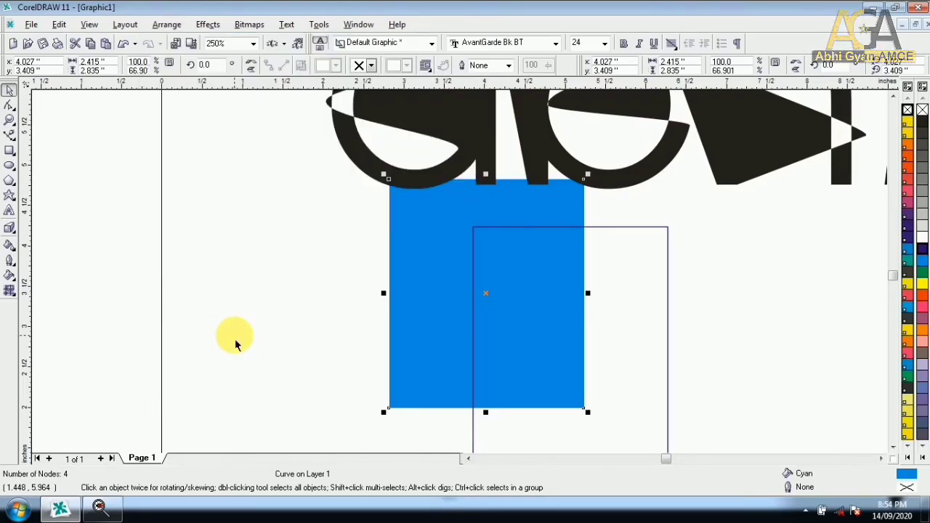
pyautogui.scroll(-2, 236, 340)
# Step: Minimize the drawing program and open the image 02 06 2017 arthmetic from the ADD BANER folder on the desktop
pyautogui.click(873, 9)
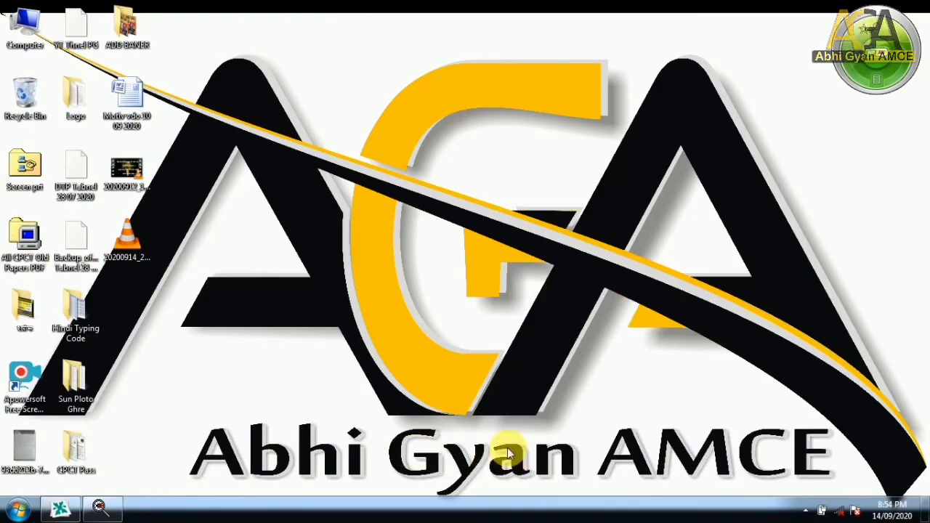
pyautogui.doubleClick(138, 33)
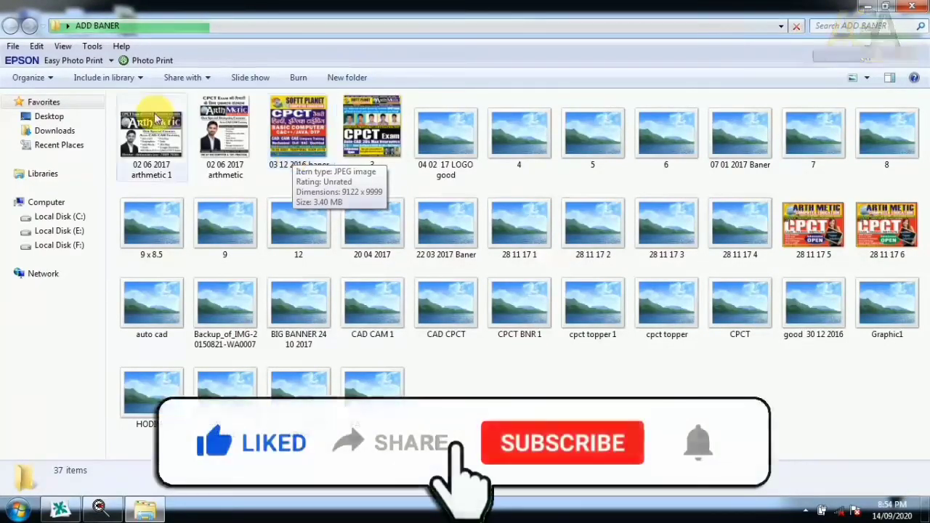
pyautogui.click(227, 122)
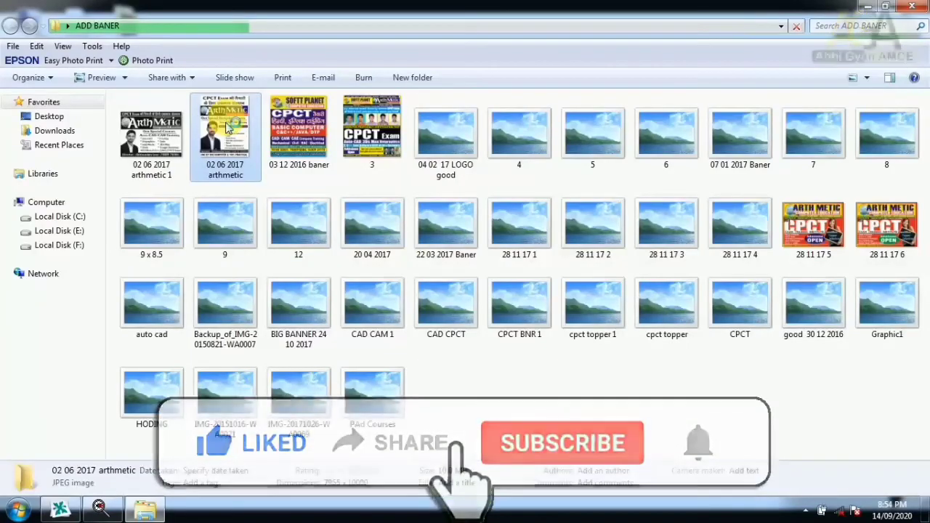
pyautogui.doubleClick(227, 122)
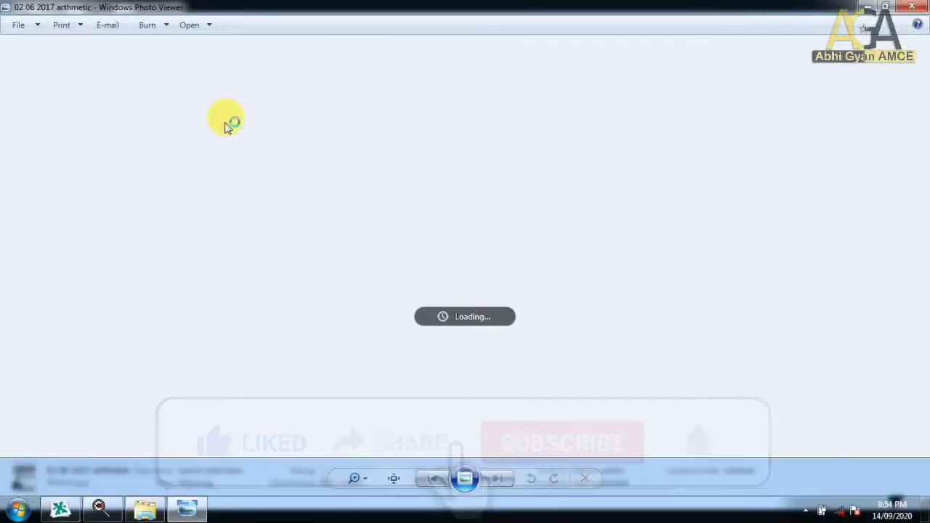